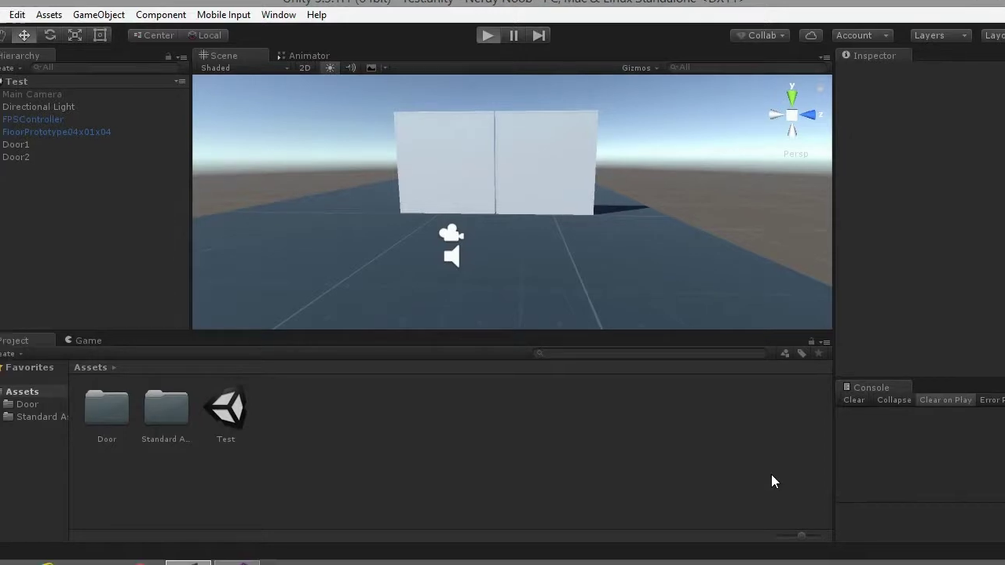
# Play-test the scene, walking the player up to and through the doors, then backing away
pyautogui.hotkey('ctrl', 'p')
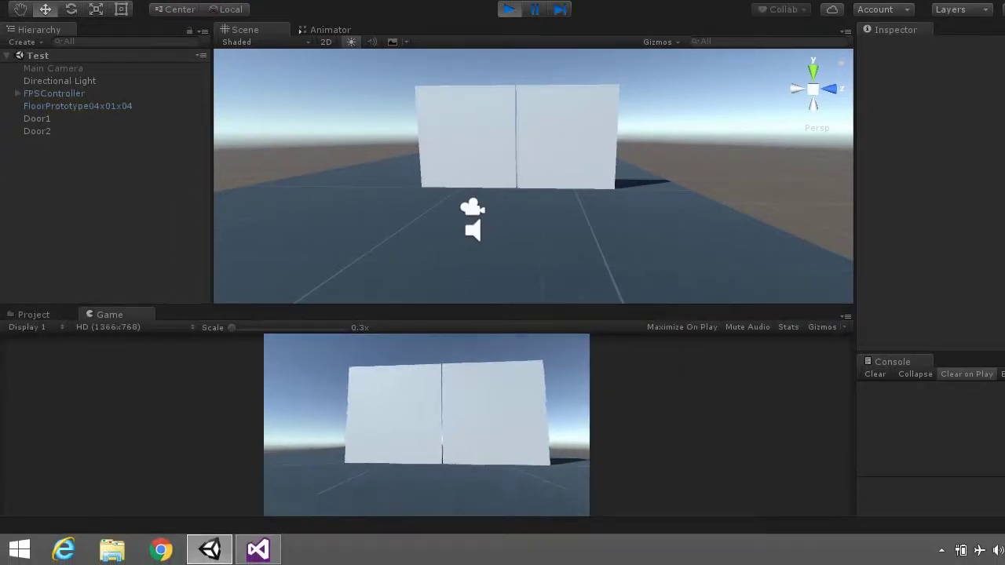
pyautogui.press('e')
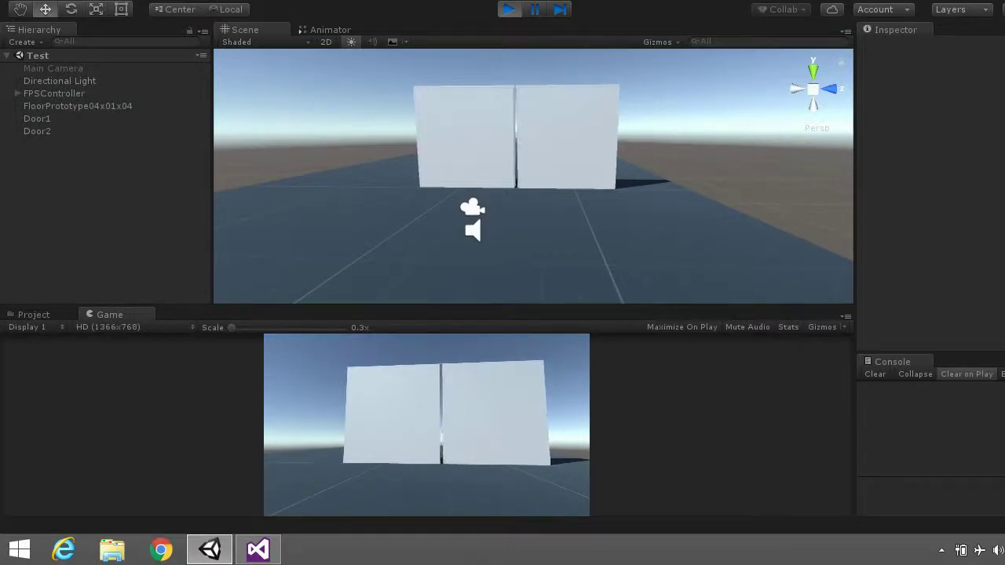
pyautogui.press('w')
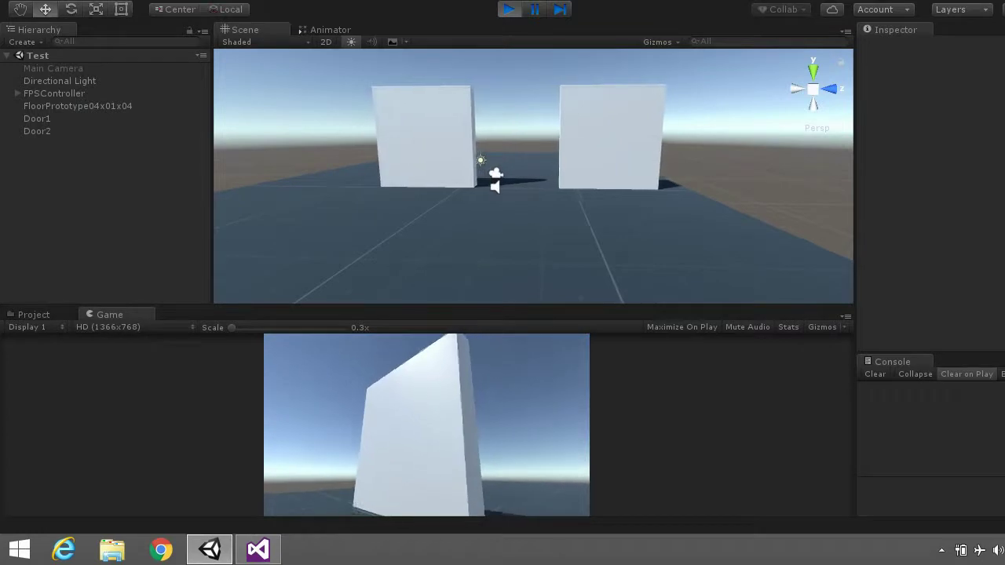
pyautogui.press('w')
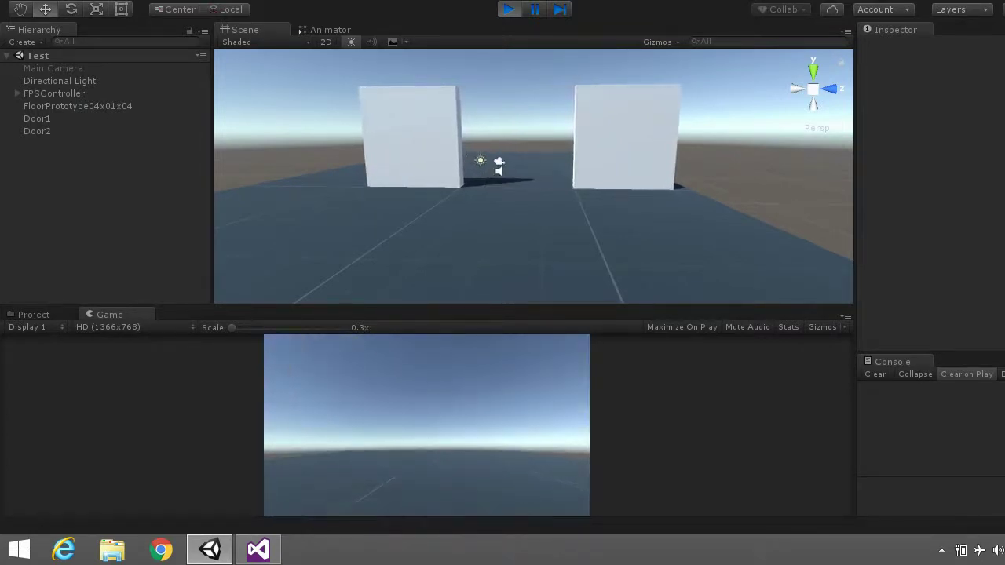
pyautogui.press('w')
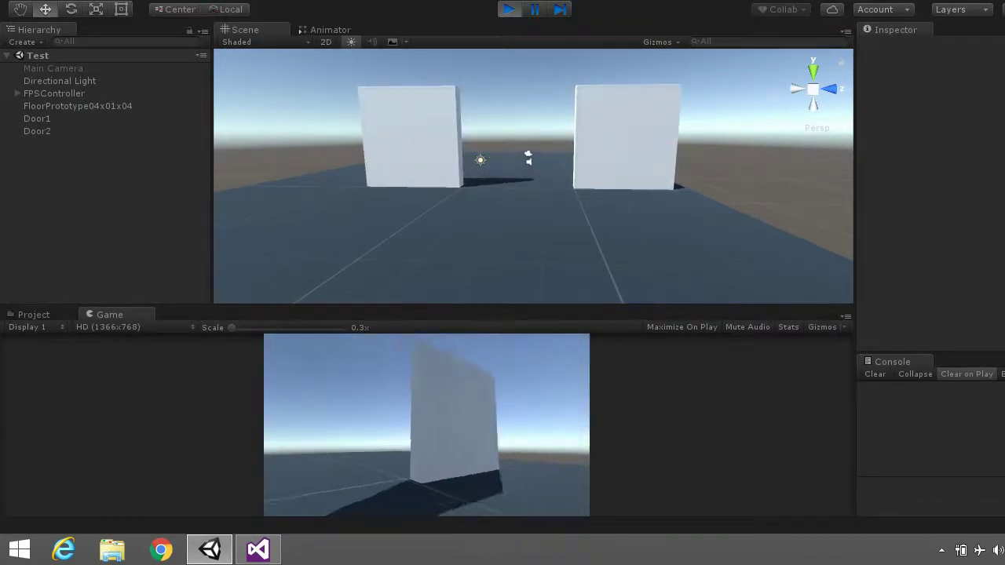
pyautogui.press('w')
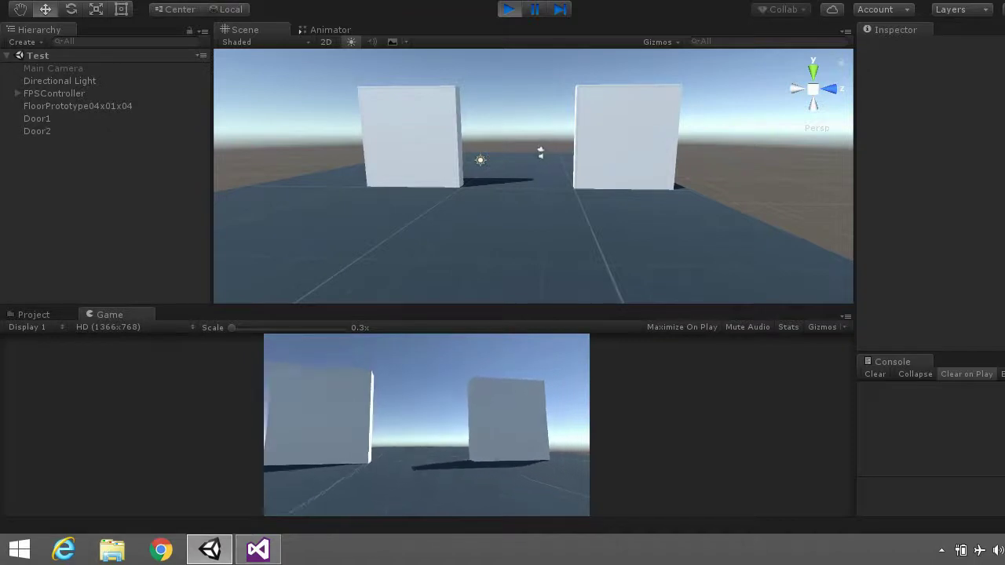
pyautogui.press('w')
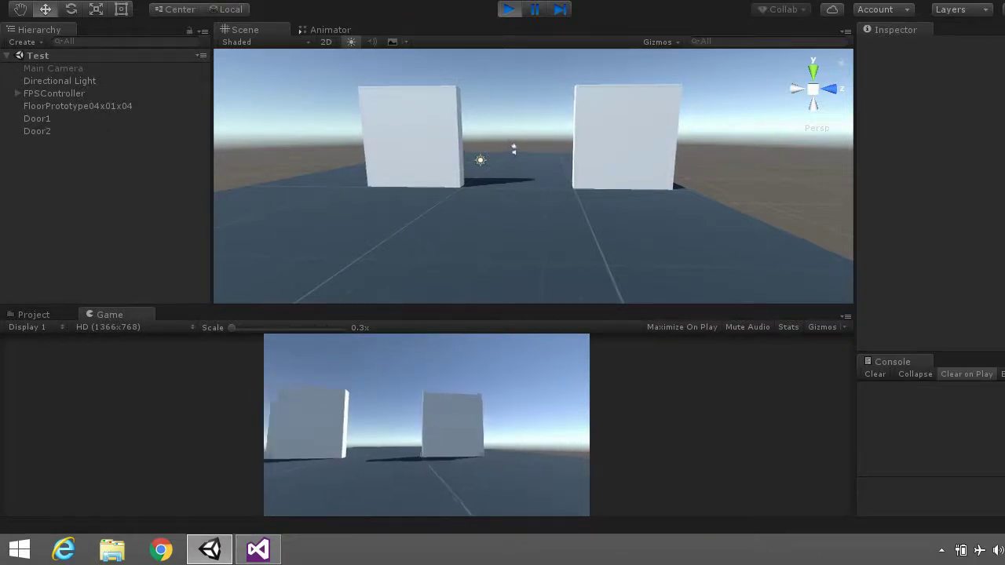
pyautogui.press('w')
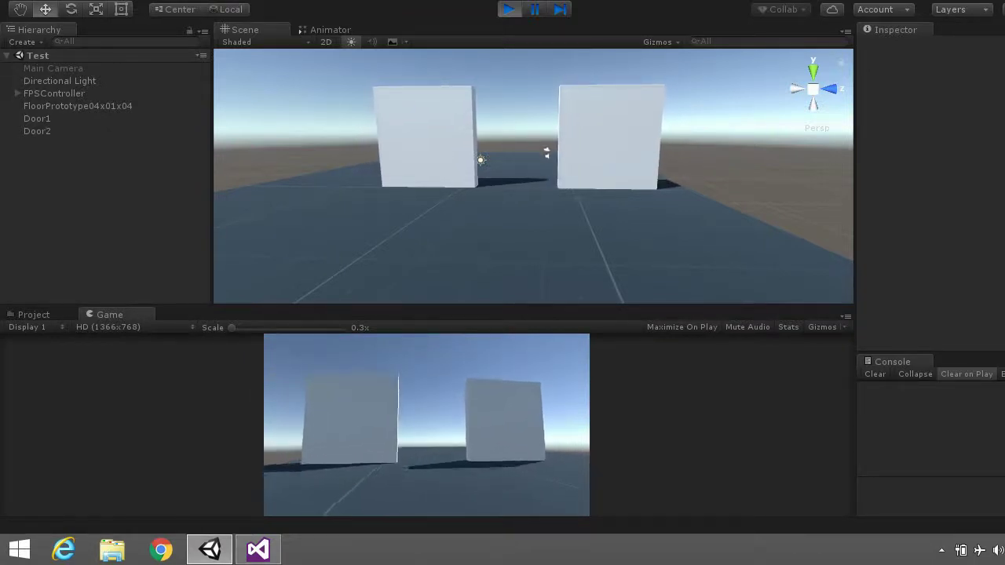
pyautogui.press('w')
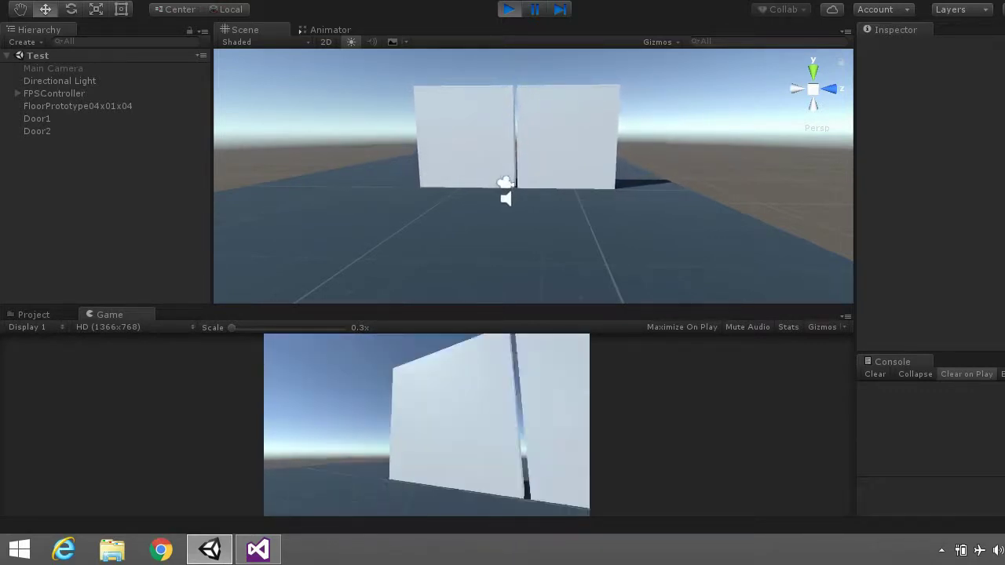
pyautogui.press('s')
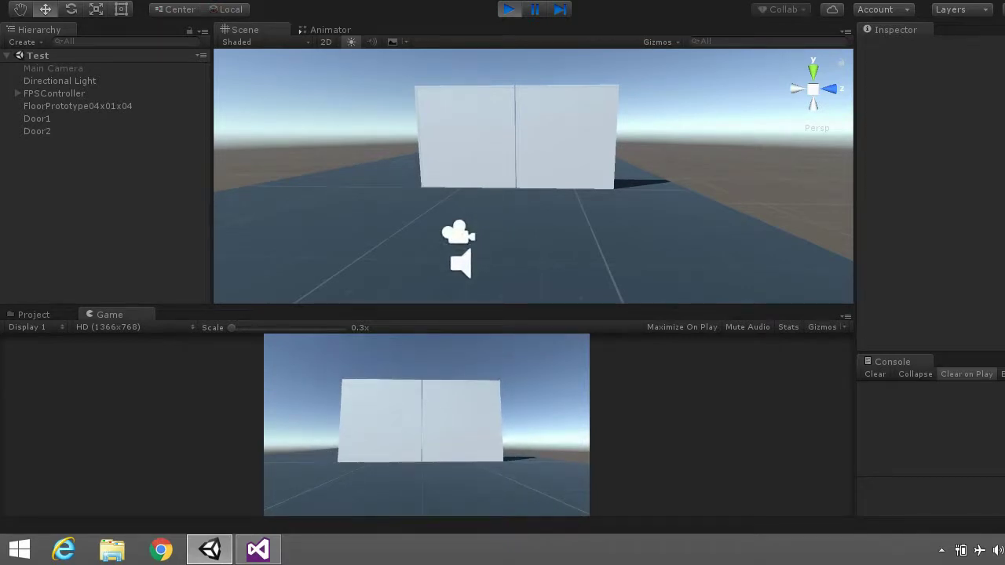
pyautogui.press('s')
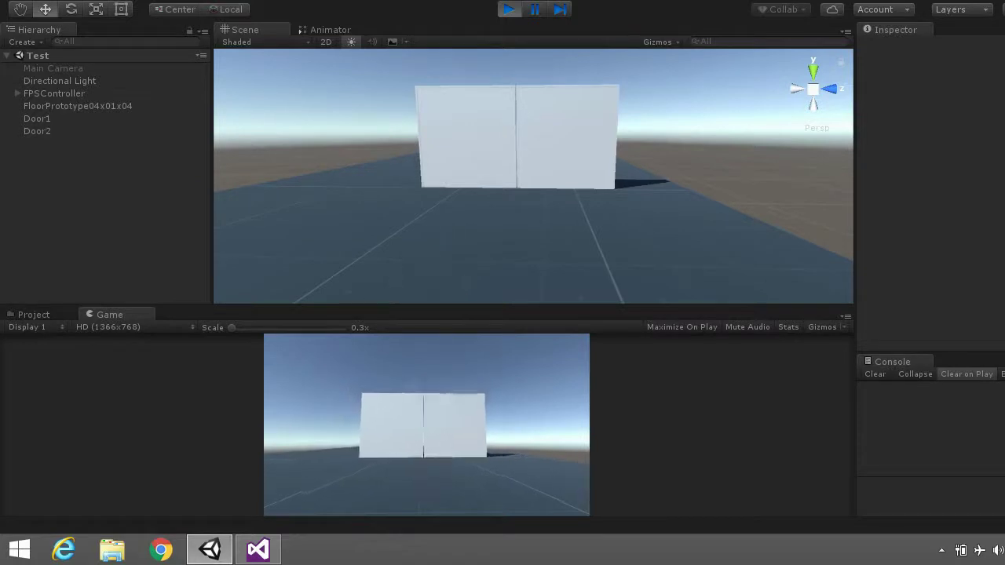
pyautogui.press('w')
pyautogui.press('s')
pyautogui.press('s')
pyautogui.press('w')
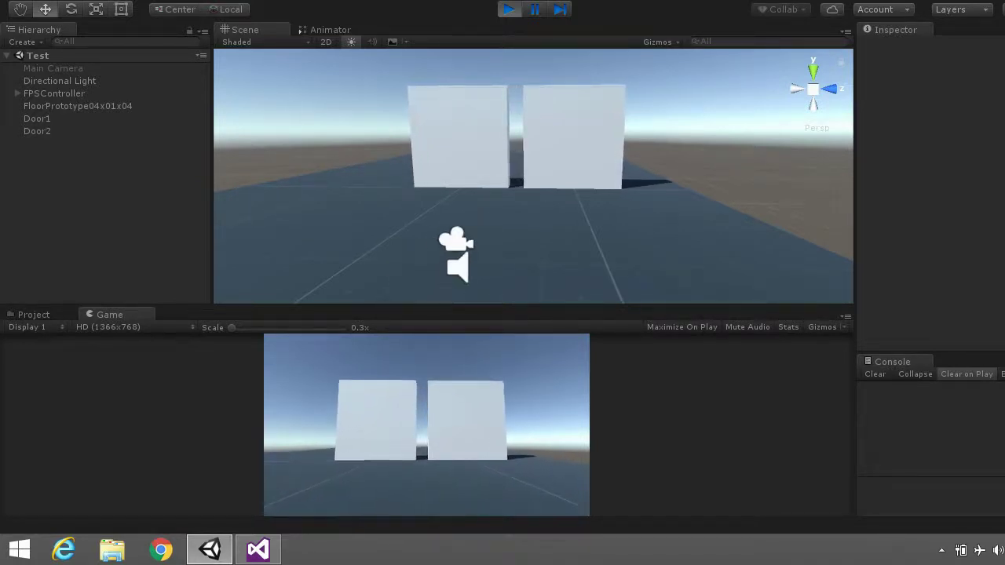
pyautogui.press('s')
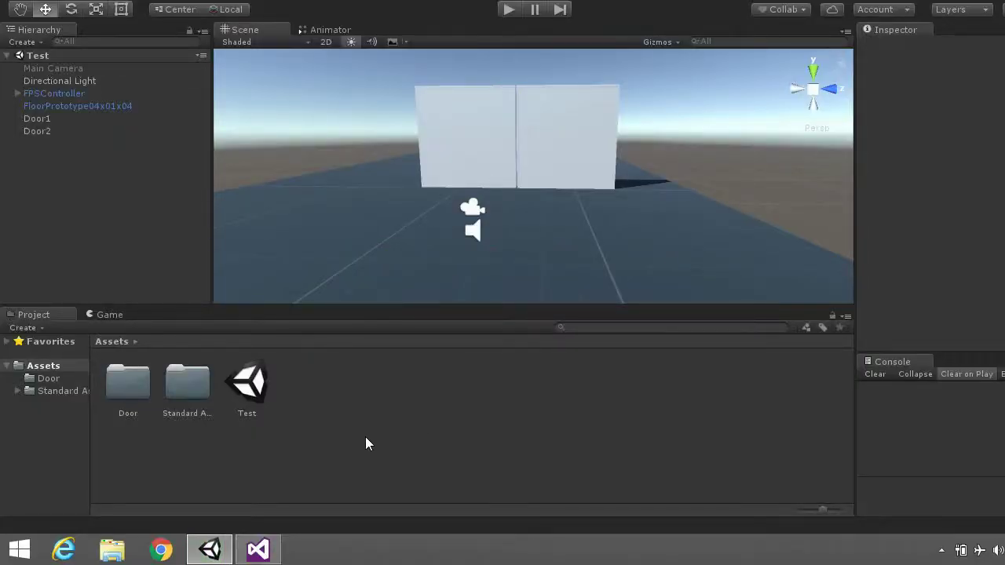
# Start a new scene and drag FloorPrototype in from Standard Assets > Prototyping > Prefabs
pyautogui.hotkey('ctrl', 'n')
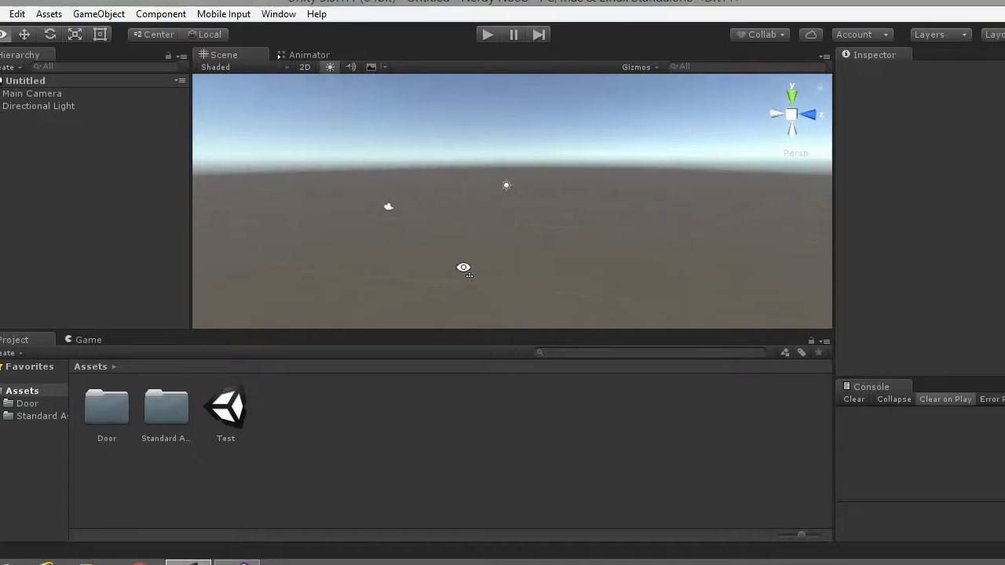
pyautogui.keyDown('alt'); pyautogui.moveTo(463, 268); pyautogui.dragTo(416, 303); pyautogui.keyUp('alt')
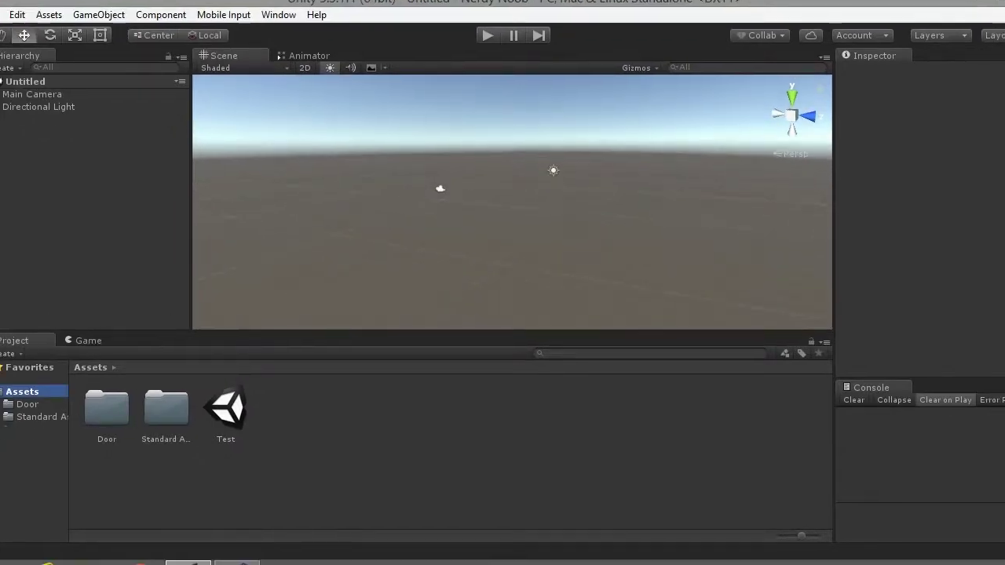
pyautogui.click(18, 391)
pyautogui.click(58, 453)
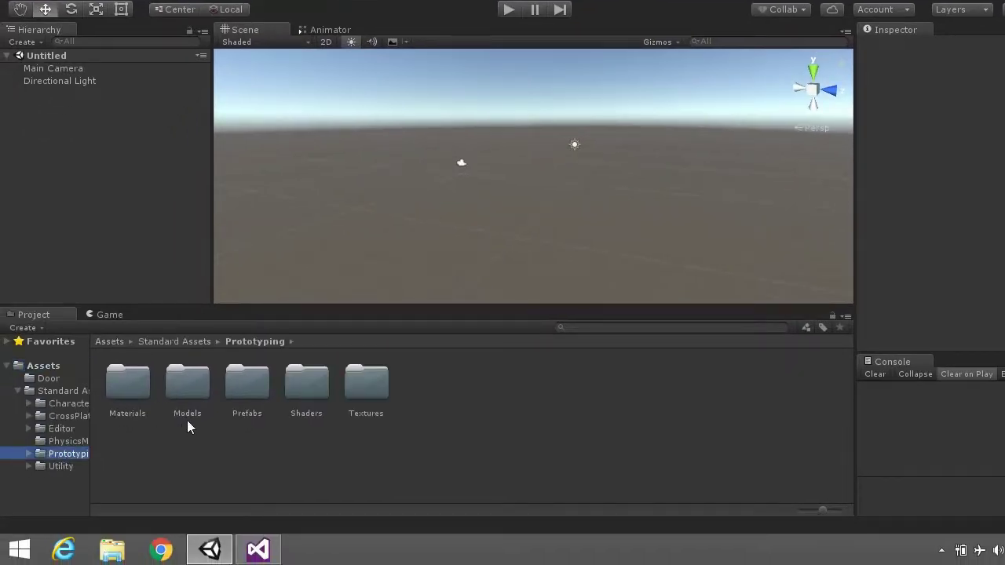
pyautogui.click(245, 381)
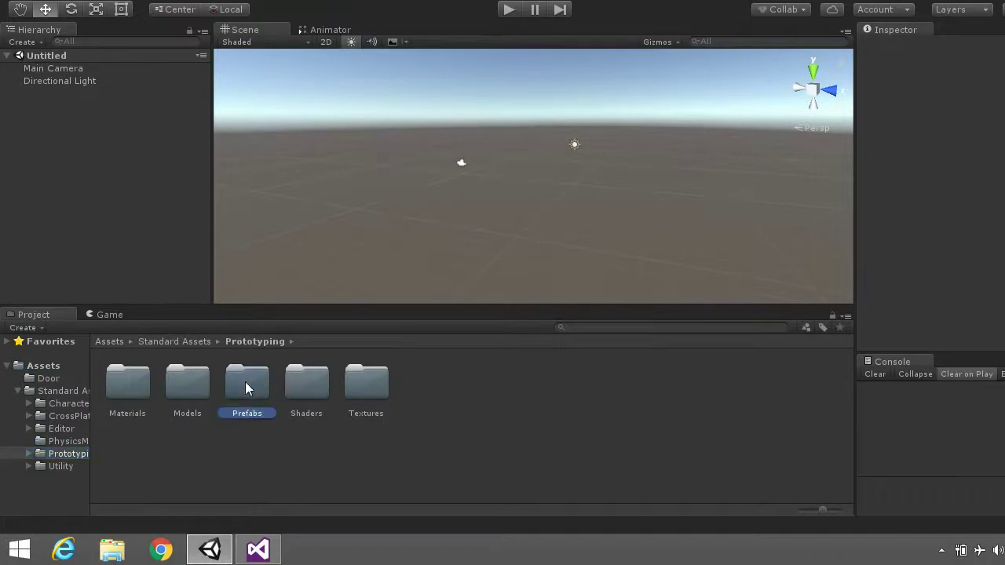
pyautogui.doubleClick(310, 381)
pyautogui.click(252, 343)
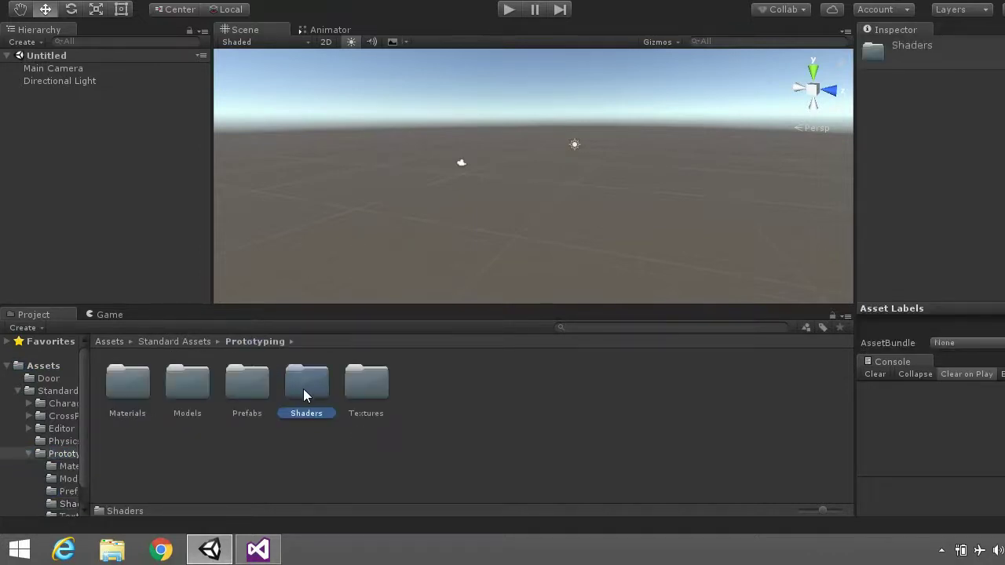
pyautogui.doubleClick(254, 385)
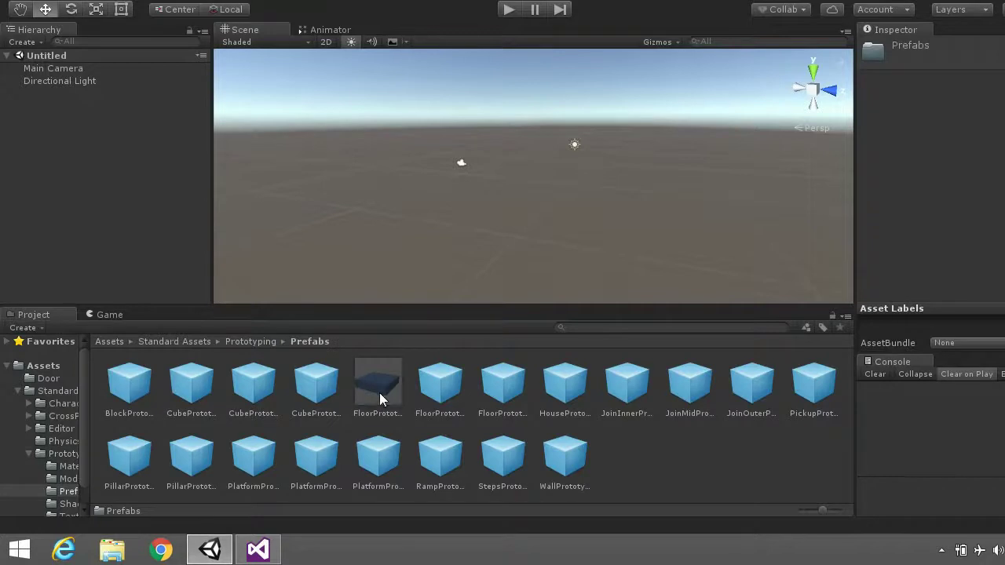
pyautogui.moveTo(376, 396)
pyautogui.mouseDown()
pyautogui.moveTo(546, 230)
pyautogui.moveTo(517, 233)
pyautogui.mouseUp()
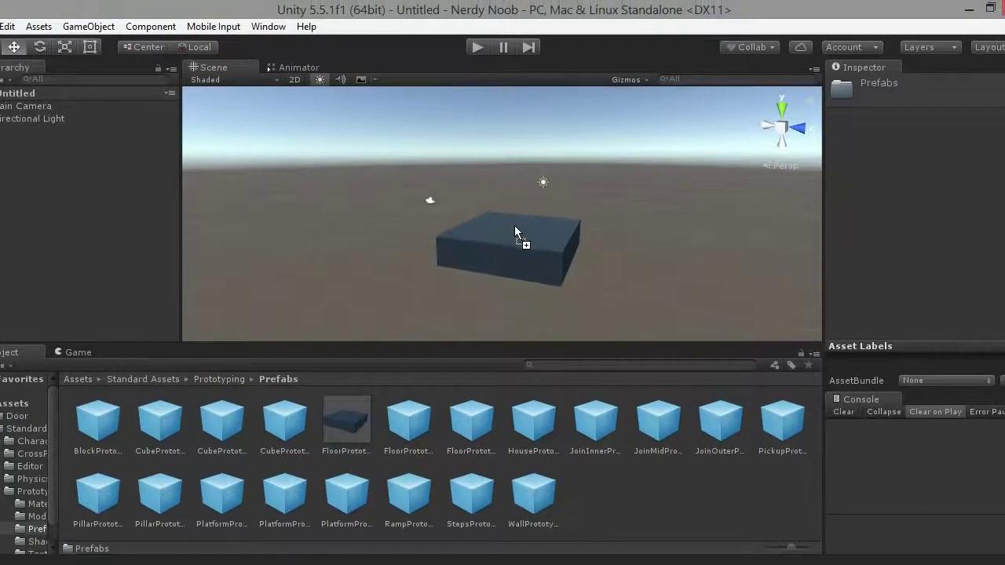
# Drop the FloorPrototype04x01x04 block into the scene and reset its transform to the origin
pyautogui.moveTo(515, 230); pyautogui.dragTo(511, 233)
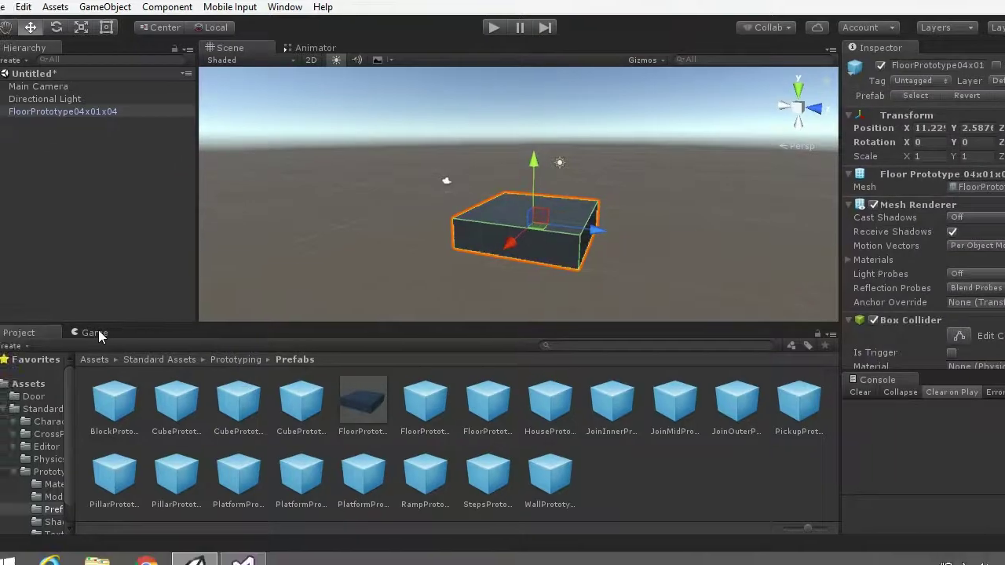
pyautogui.click(104, 314)
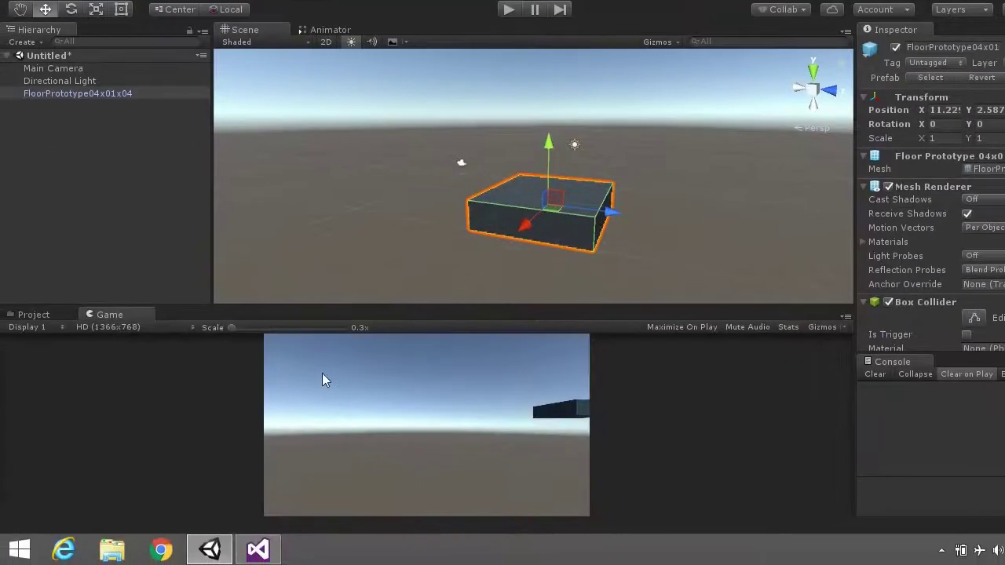
pyautogui.click(35, 314)
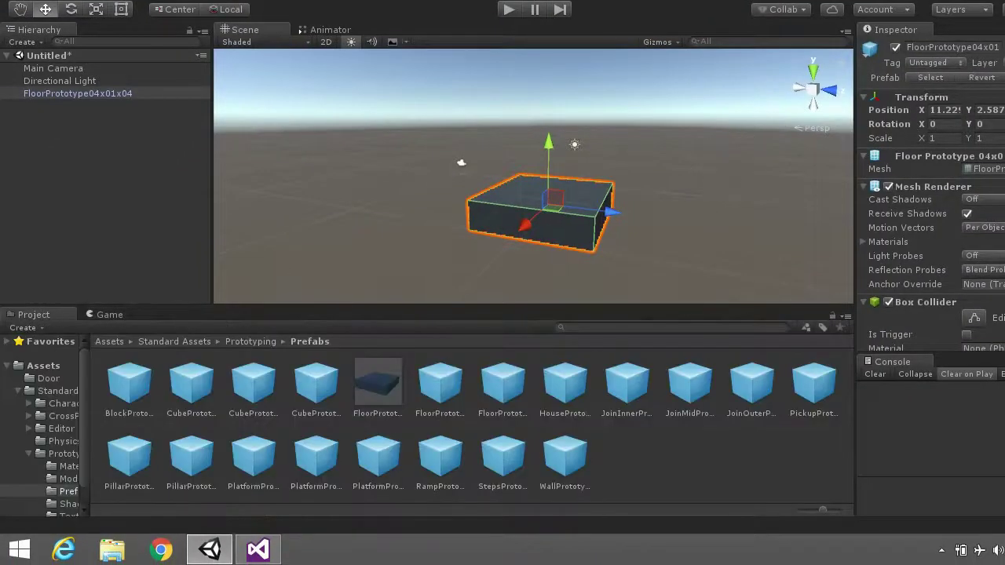
pyautogui.click(985, 134)
pyautogui.click(958, 148)
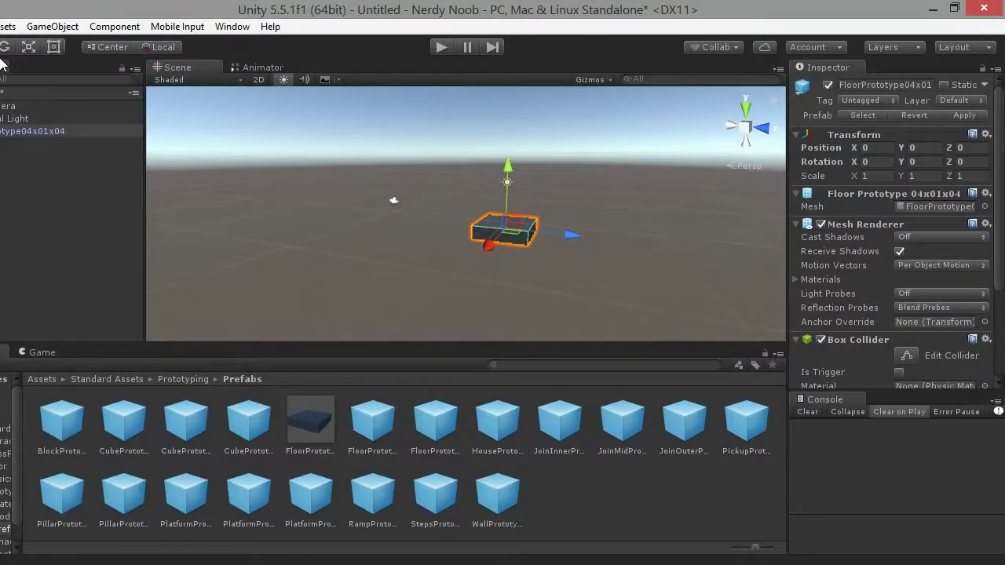
# Scale the floor widely along X and Z into a large ground plane
pyautogui.click(27, 49)
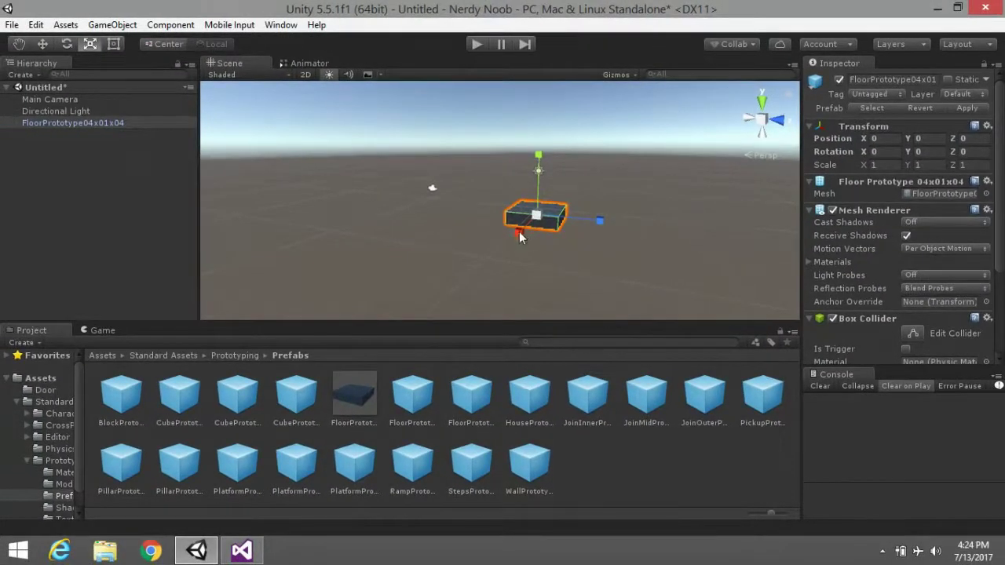
pyautogui.moveTo(518, 233); pyautogui.dragTo(319, 343)
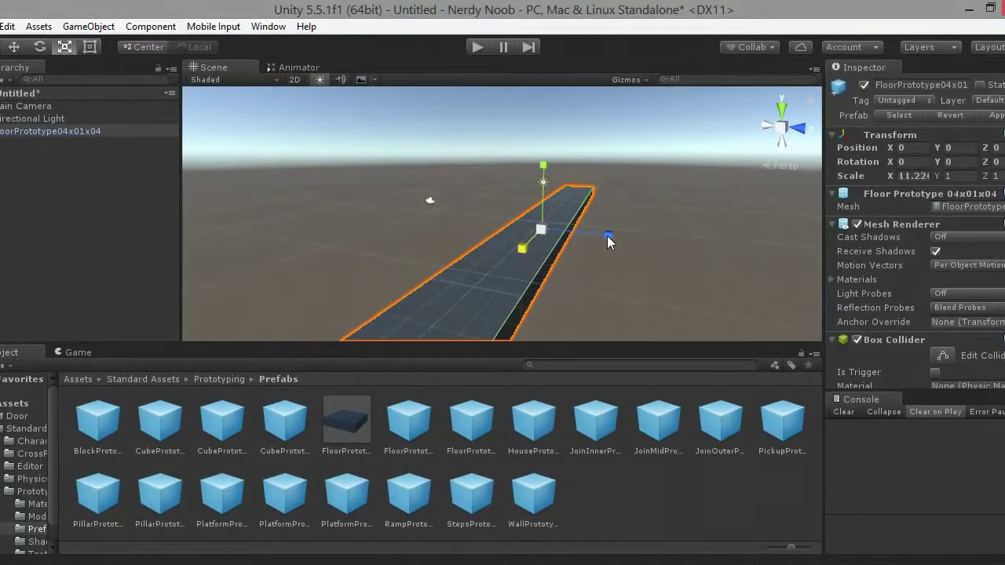
pyautogui.moveTo(609, 236); pyautogui.dragTo(563, 340)
pyautogui.moveTo(755, 352); pyautogui.dragTo(618, 306)
pyautogui.moveTo(523, 250); pyautogui.dragTo(507, 272)
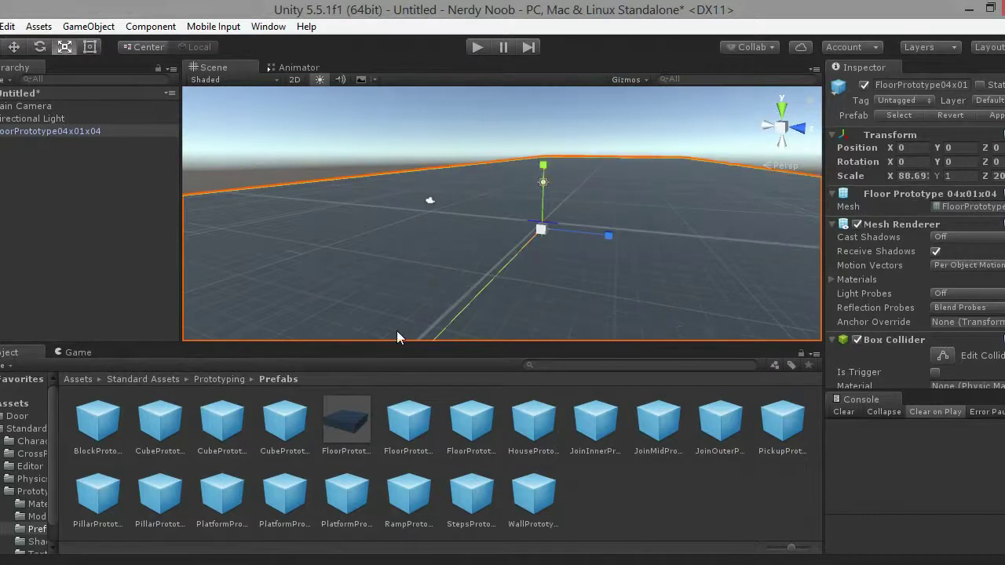
pyautogui.moveTo(608, 241); pyautogui.dragTo(784, 271)
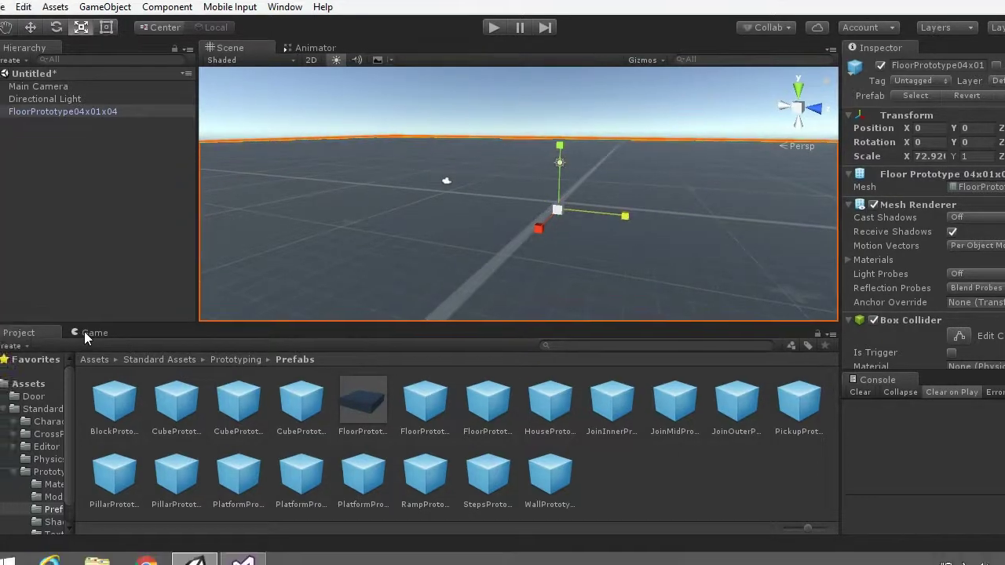
pyautogui.click(100, 318)
pyautogui.click(35, 316)
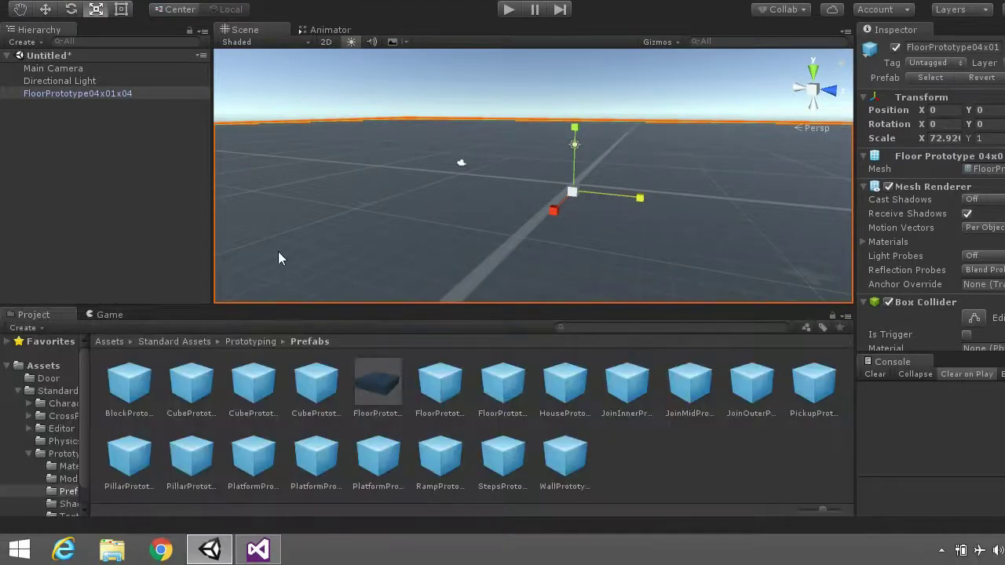
pyautogui.click(100, 69)
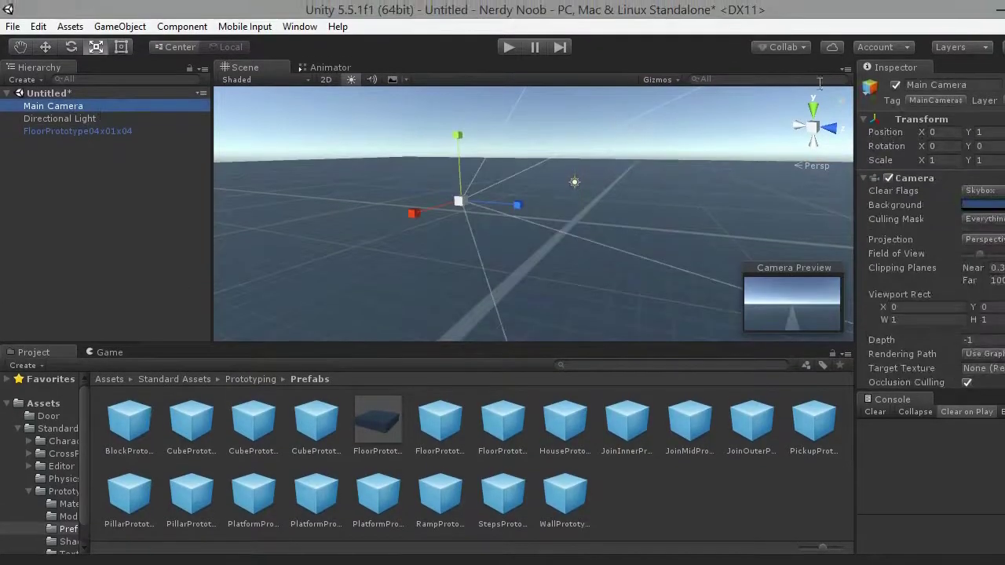
# Disable the Main Camera and add a Cube at the origin, raised to Y 0.43
pyautogui.click(896, 84)
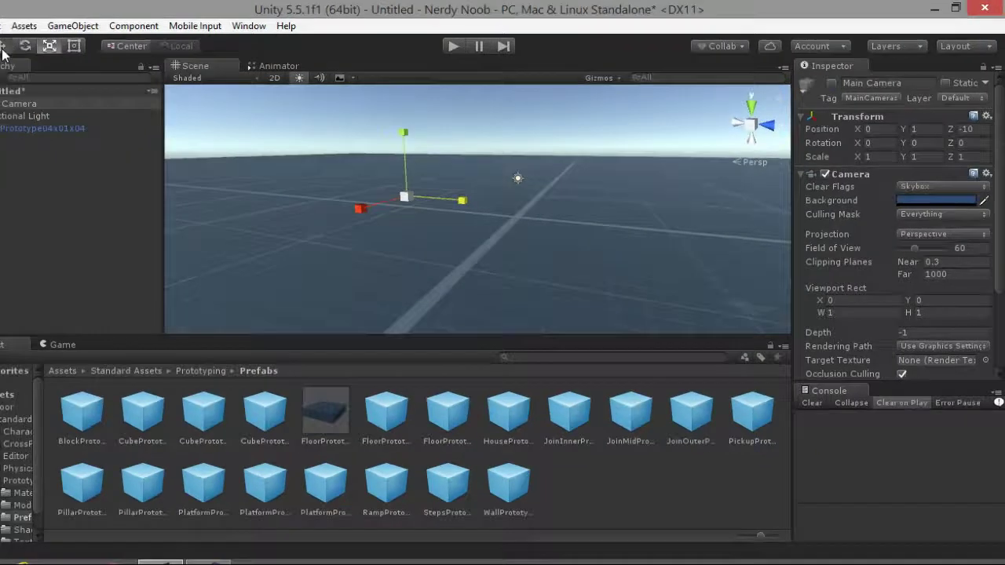
pyautogui.click(54, 141)
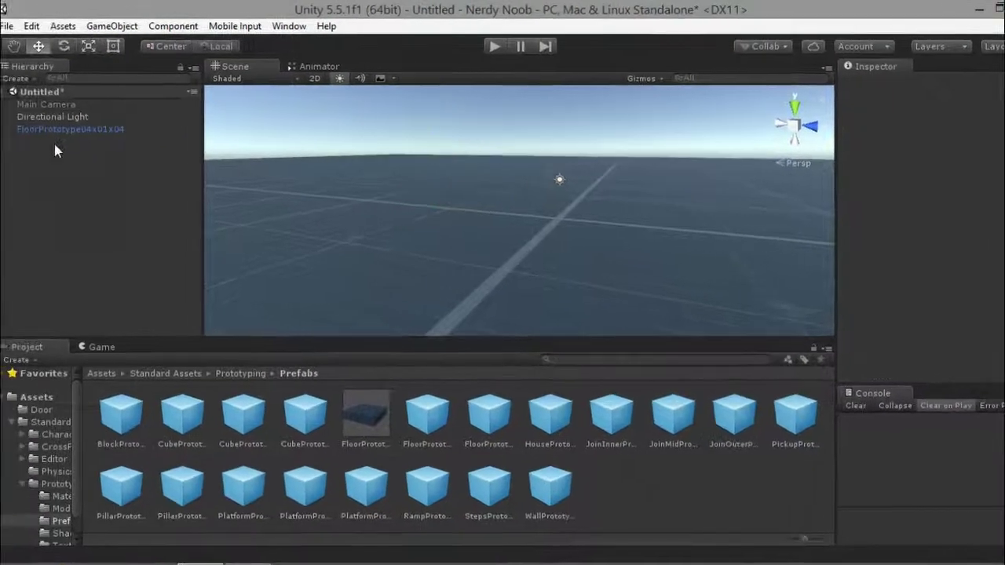
pyautogui.rightClick(57, 141)
pyautogui.moveTo(157, 295)
pyautogui.click(213, 293)
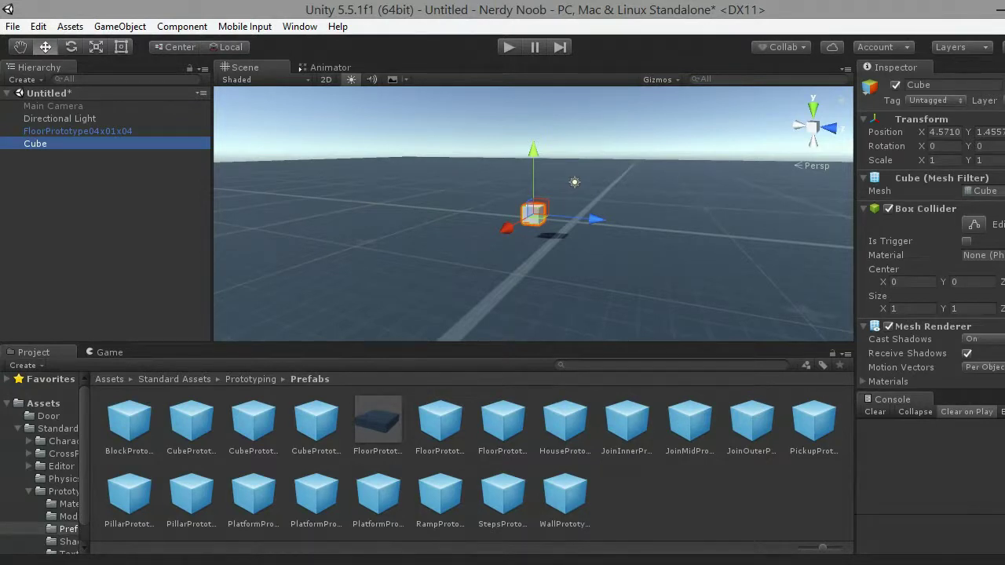
pyautogui.click(986, 118)
pyautogui.click(871, 246)
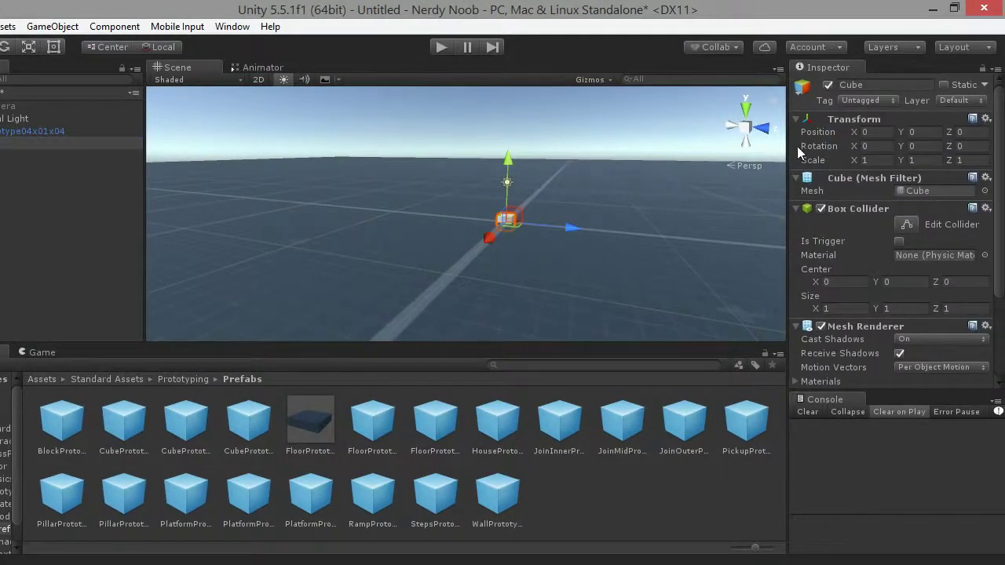
pyautogui.moveTo(514, 159); pyautogui.dragTo(544, 155)
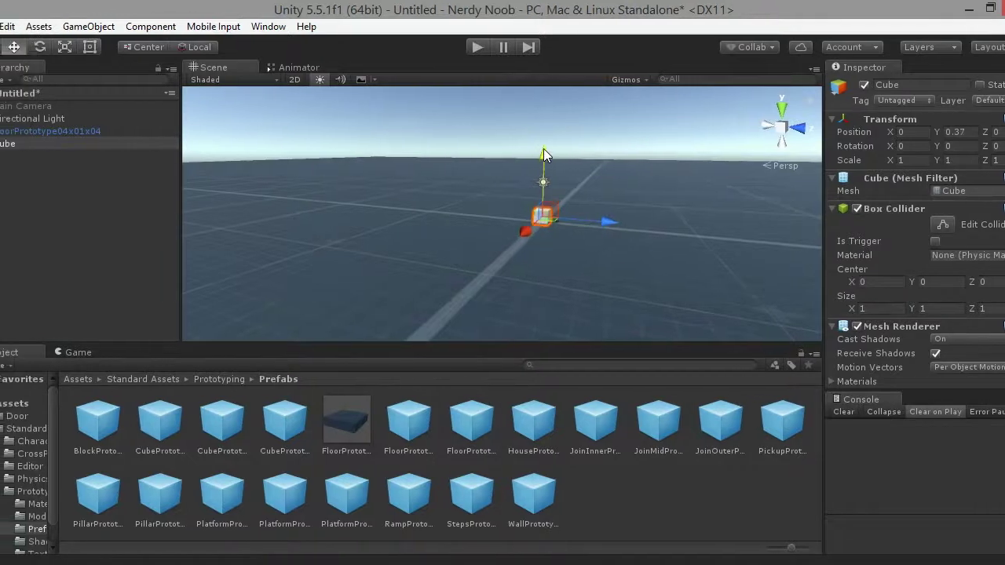
# Rename the cube Door1 and duplicate it, then undo both, leaving the plain Cube
pyautogui.click(22, 146)
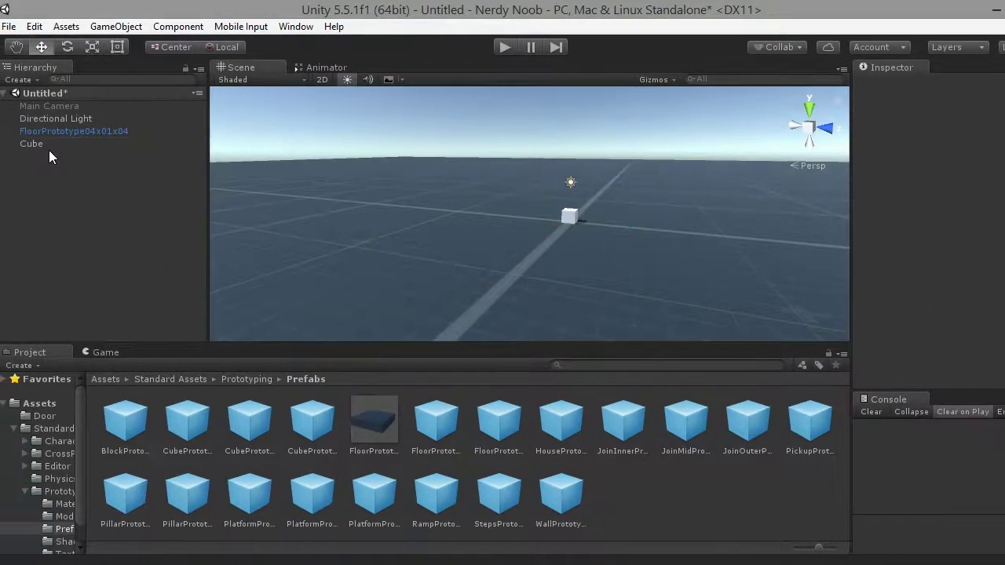
pyautogui.write('Door1')
pyautogui.press('Return')
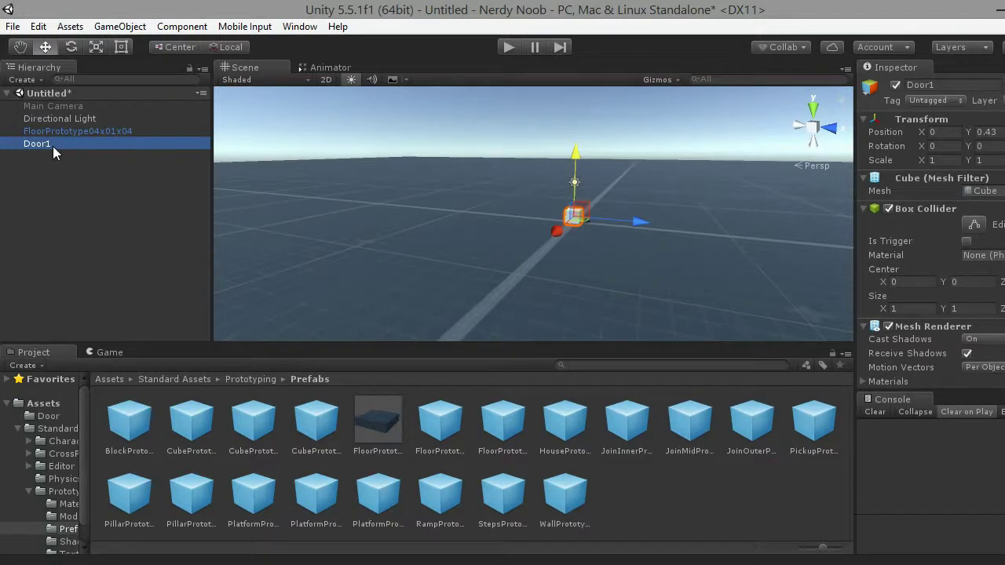
pyautogui.hotkey('ctrl', 'd')
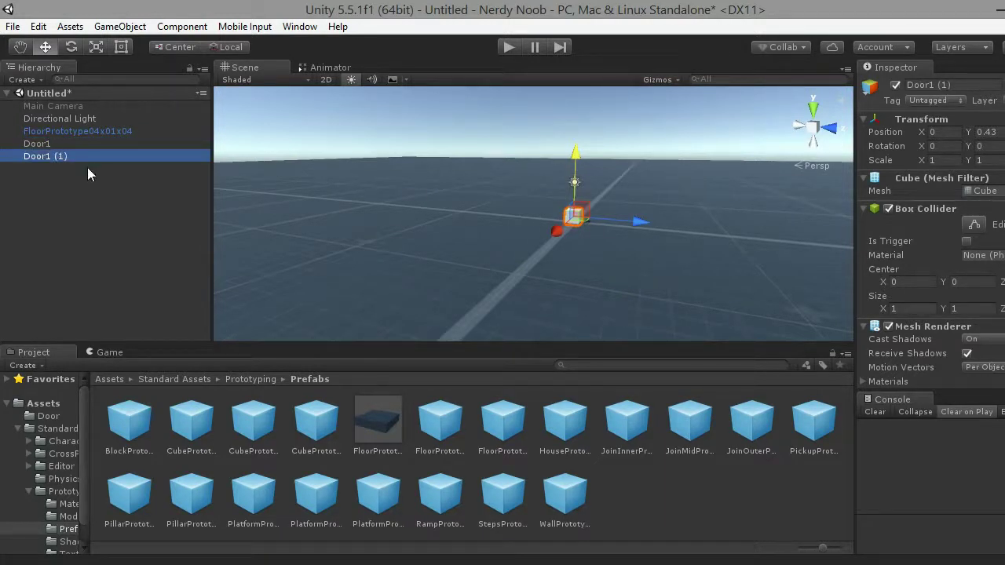
pyautogui.hotkey('ctrl', 'z')
pyautogui.hotkey('ctrl', 'z')
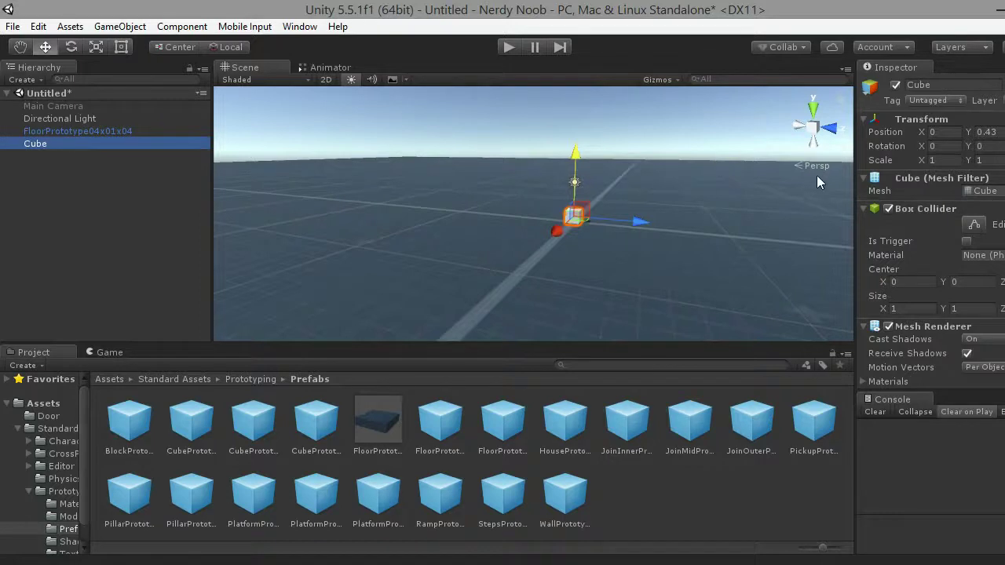
pyautogui.moveTo(588, 197)
pyautogui.mouseDown(button='right')
pyautogui.moveTo(442, 206)
pyautogui.moveTo(492, 189)
pyautogui.moveTo(375, 232)
pyautogui.mouseUp(button='right')
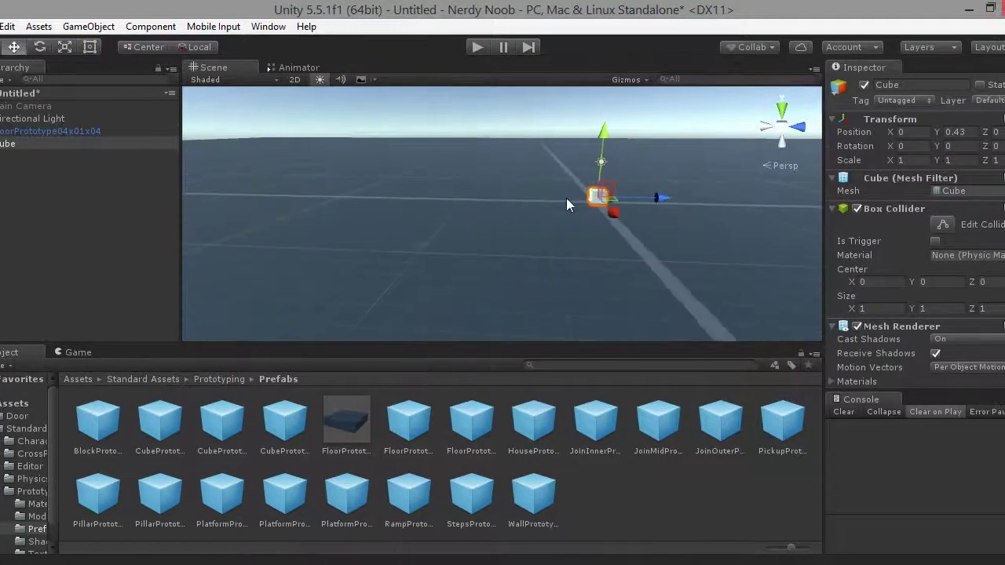
pyautogui.moveTo(605, 162)
pyautogui.mouseDown(button='right')
pyautogui.moveTo(441, 218)
pyautogui.moveTo(659, 148)
pyautogui.moveTo(576, 141)
pyautogui.moveTo(493, 198)
pyautogui.moveTo(471, 233)
pyautogui.mouseUp(button='right')
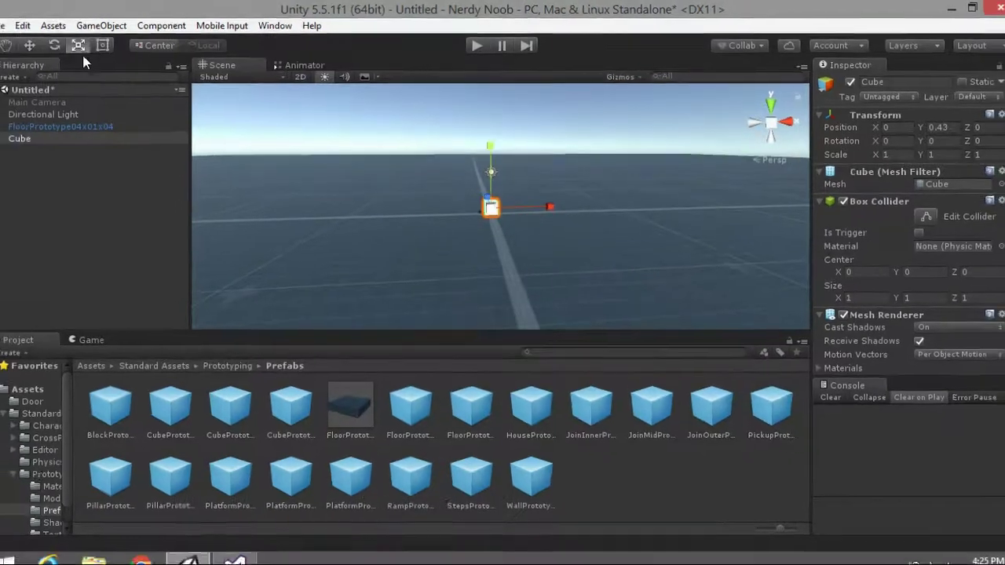
# Scale the cube into a tall flat panel, Scale X 9.4175 and Y 11.880
pyautogui.click(89, 46)
pyautogui.moveTo(491, 142); pyautogui.dragTo(489, 98)
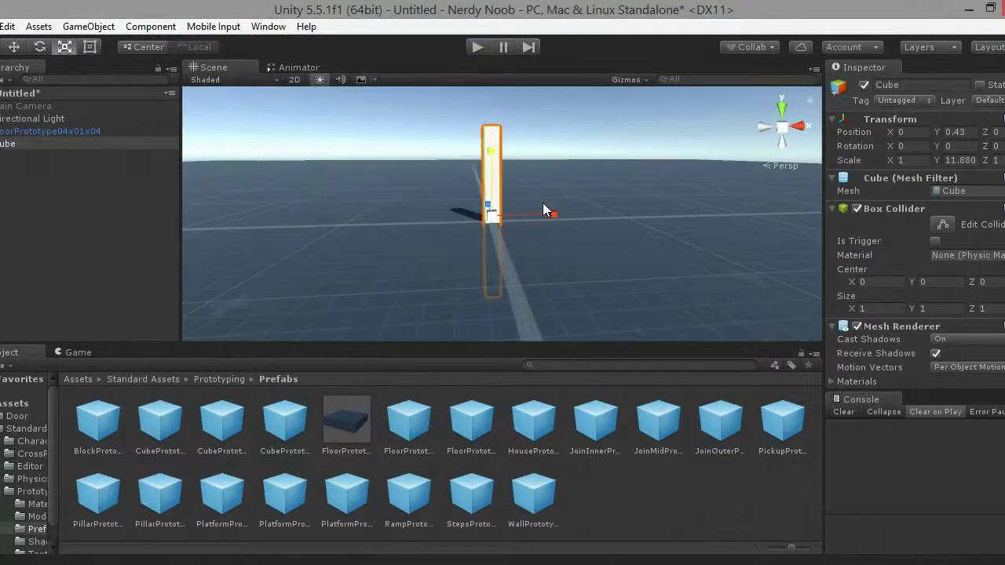
pyautogui.moveTo(554, 211); pyautogui.dragTo(805, 168)
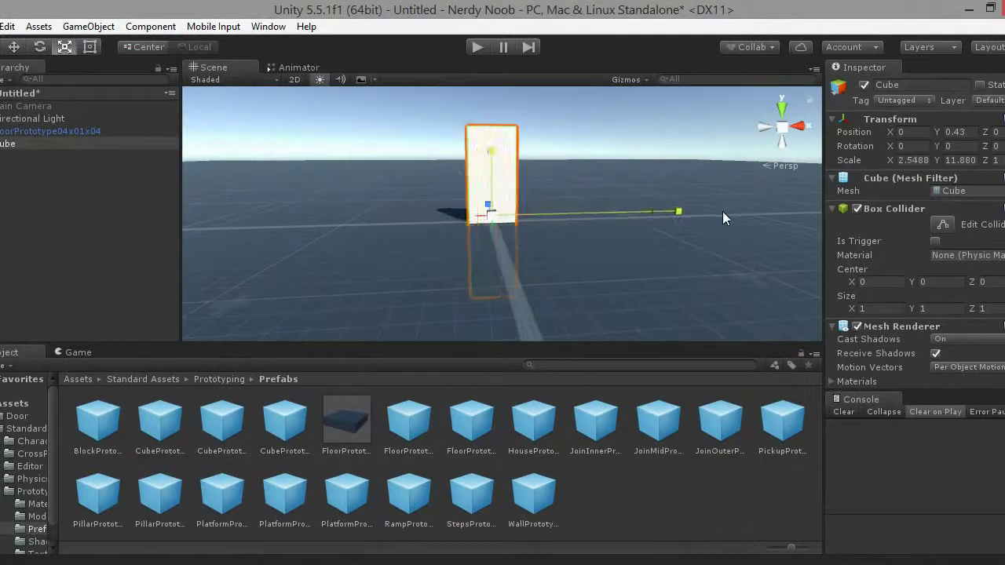
pyautogui.rightClick(804, 168)
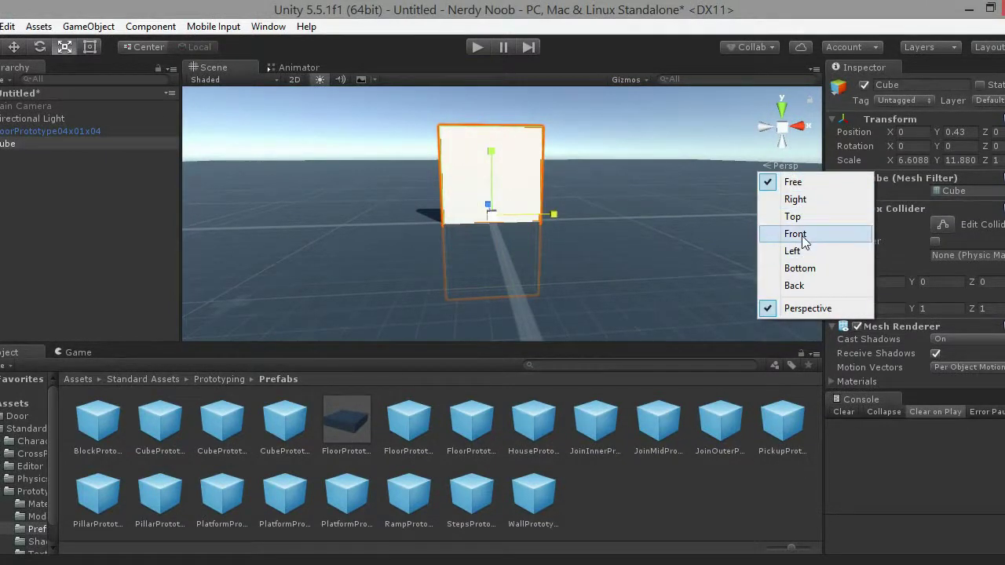
pyautogui.click(795, 234)
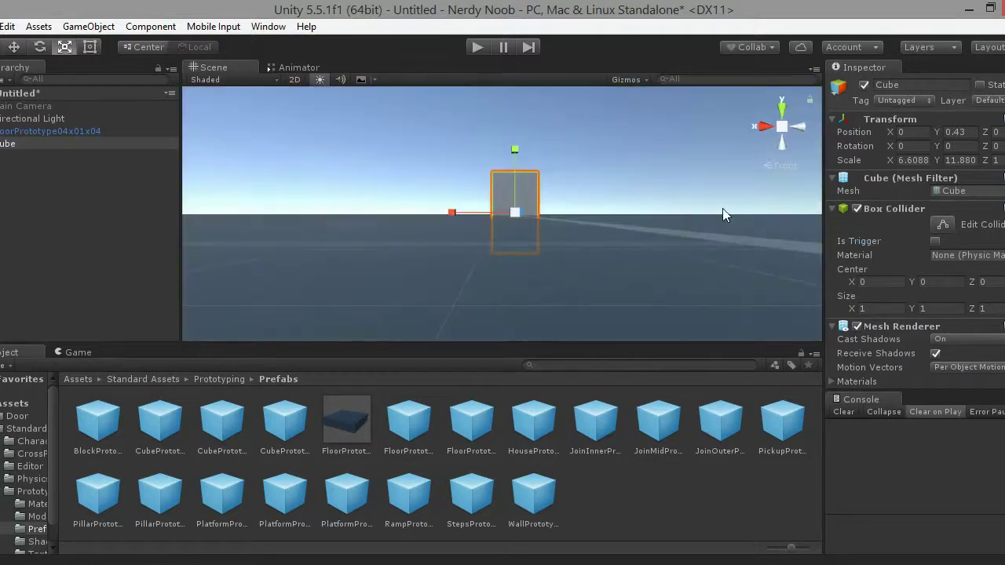
pyautogui.rightClick(772, 171)
pyautogui.click(783, 286)
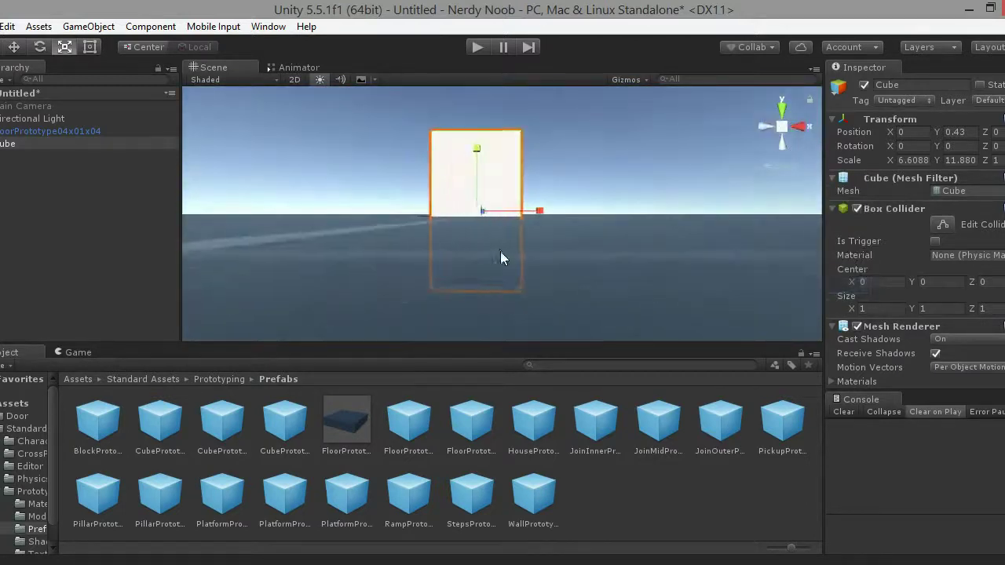
pyautogui.moveTo(498, 248); pyautogui.dragTo(460, 252, button='middle')
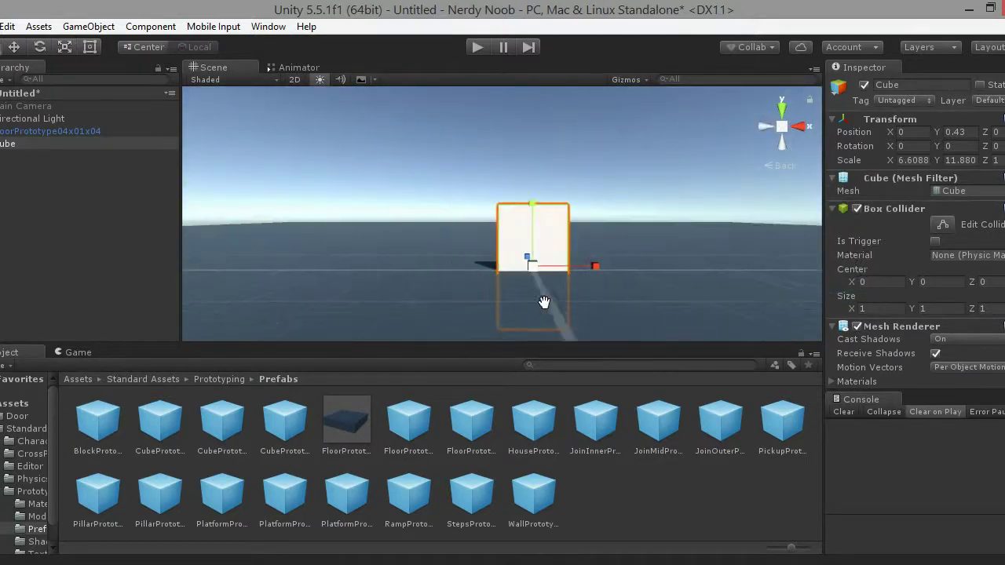
pyautogui.moveTo(606, 265); pyautogui.dragTo(634, 264)
# Move the panel left to X -14.79 and up to Y 6.05
pyautogui.press('w')
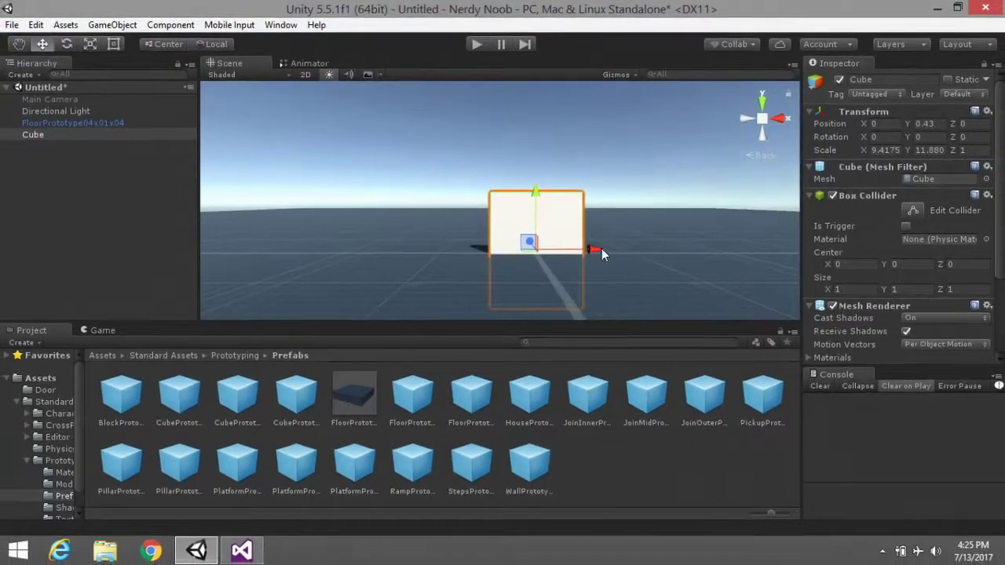
pyautogui.moveTo(601, 248)
pyautogui.mouseDown()
pyautogui.moveTo(529, 248)
pyautogui.moveTo(530, 266)
pyautogui.moveTo(433, 275)
pyautogui.moveTo(520, 264)
pyautogui.mouseUp()
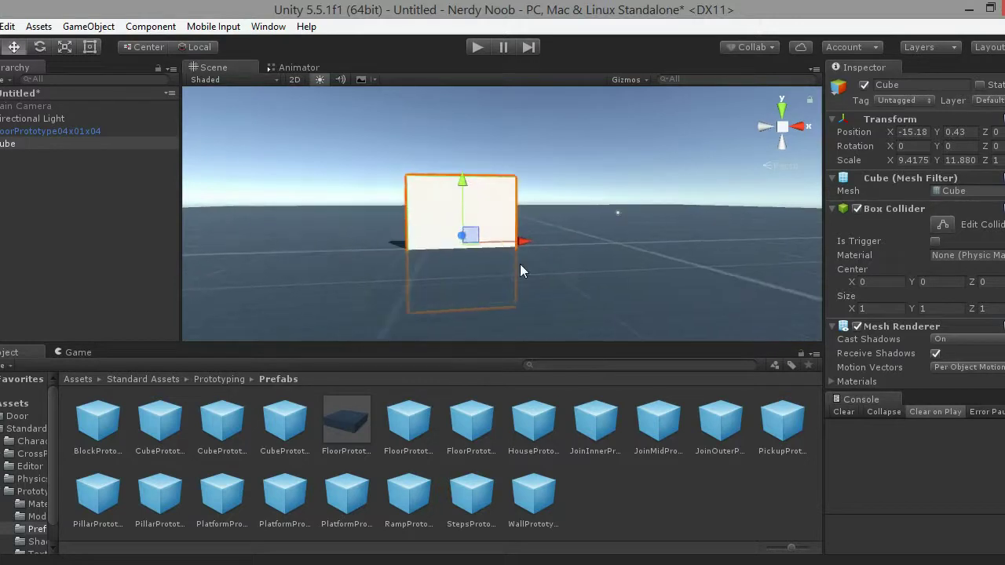
pyautogui.rightClick(786, 167)
pyautogui.click(828, 287)
pyautogui.moveTo(466, 237)
pyautogui.mouseDown(button='middle')
pyautogui.moveTo(515, 305)
pyautogui.moveTo(513, 267)
pyautogui.mouseUp(button='middle')
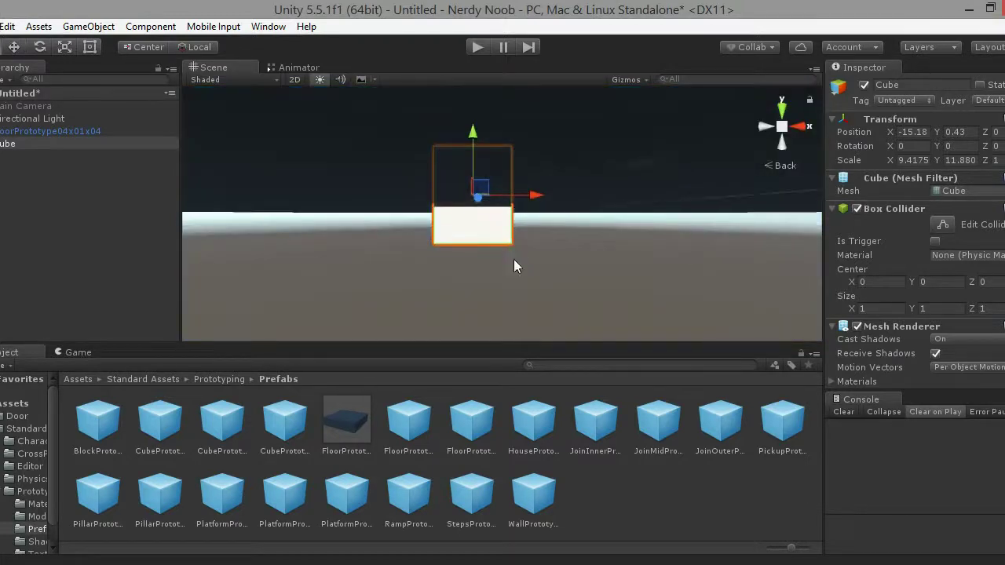
pyautogui.scroll(2, 512, 259)
pyautogui.moveTo(512, 259); pyautogui.dragTo(509, 276, button='middle')
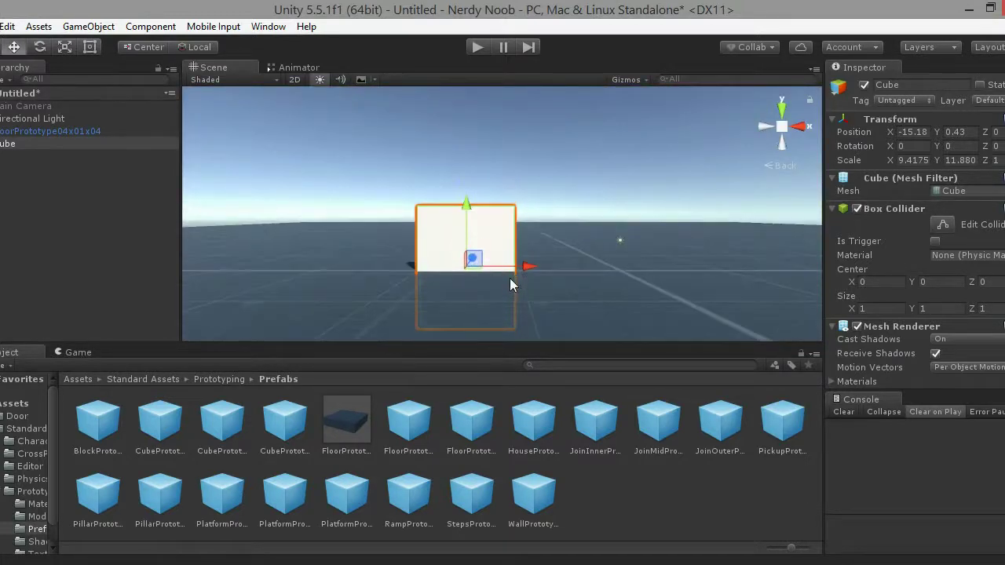
pyautogui.moveTo(524, 268); pyautogui.dragTo(583, 276)
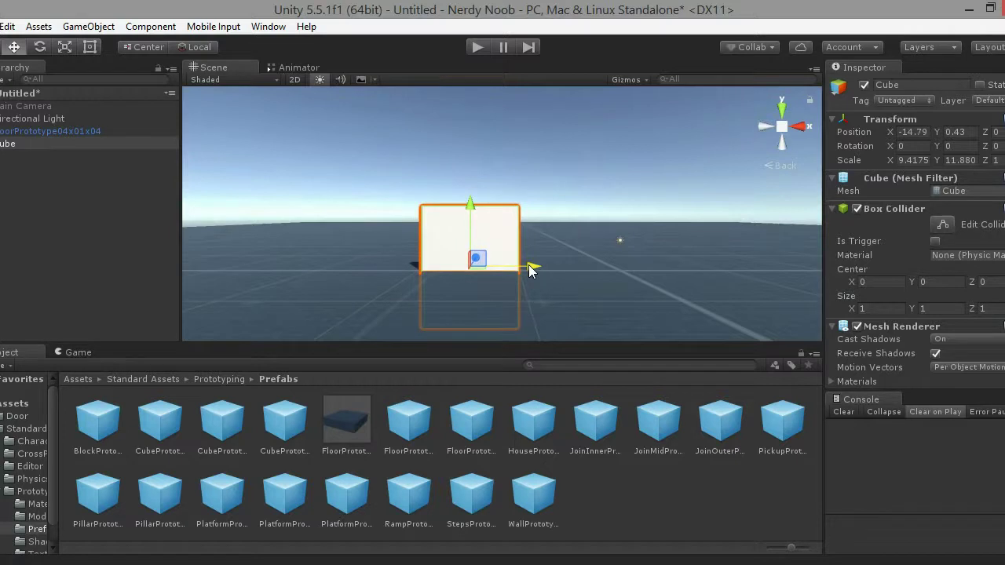
pyautogui.moveTo(580, 244); pyautogui.dragTo(527, 277, button='middle')
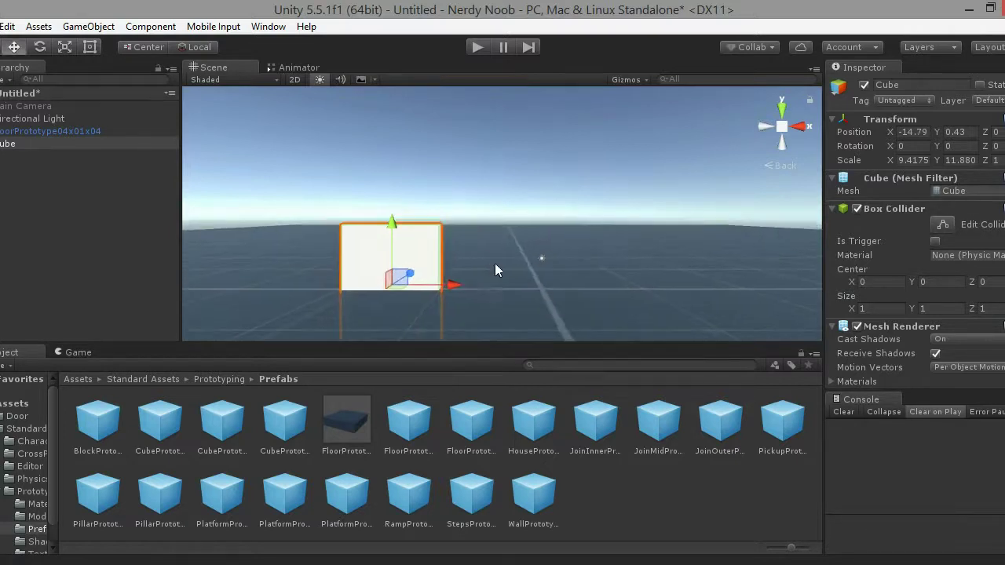
pyautogui.moveTo(357, 218); pyautogui.dragTo(364, 171)
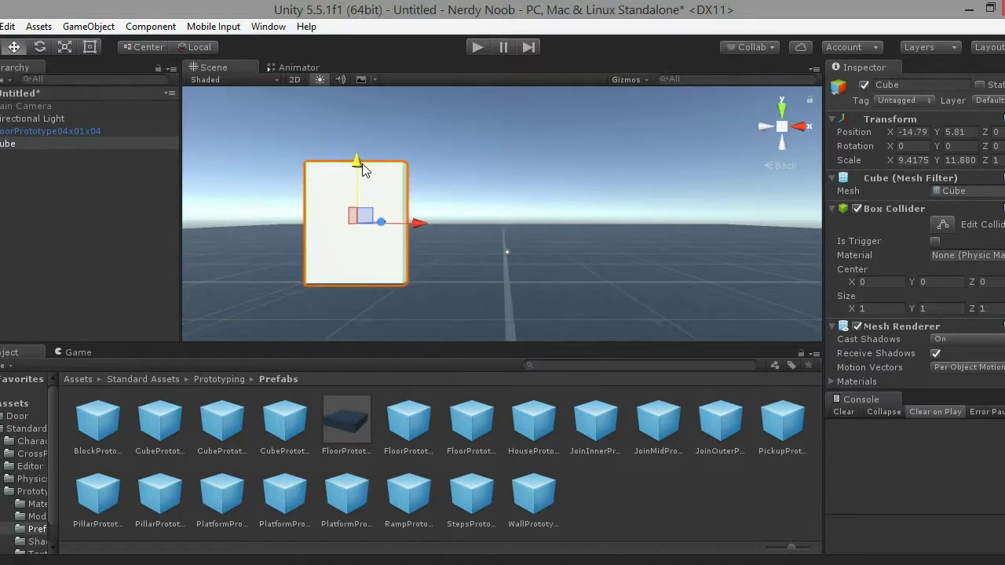
pyautogui.moveTo(363, 170); pyautogui.dragTo(359, 162)
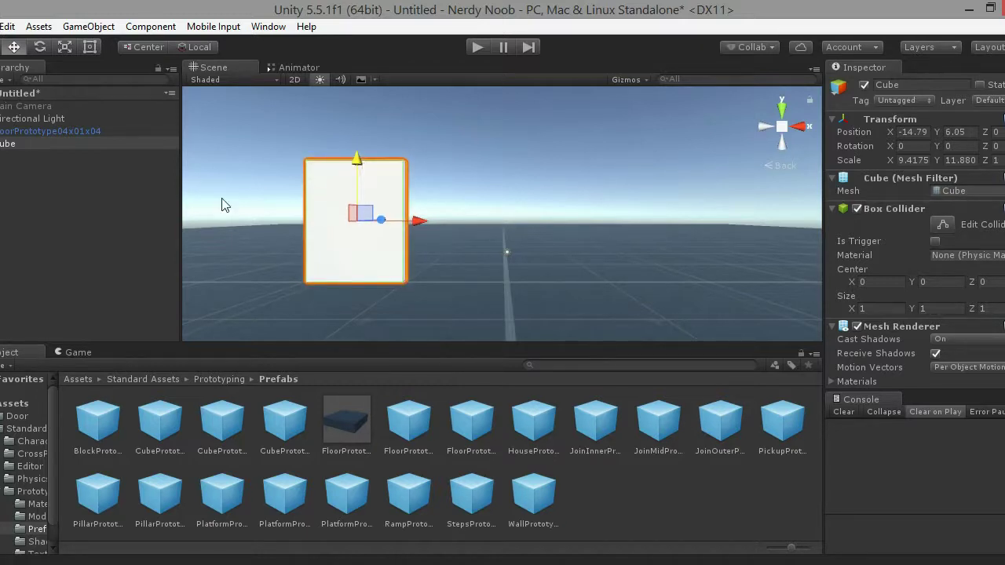
# Rename the panel Door1, then duplicate it and name the copy Door2
pyautogui.click(4, 143)
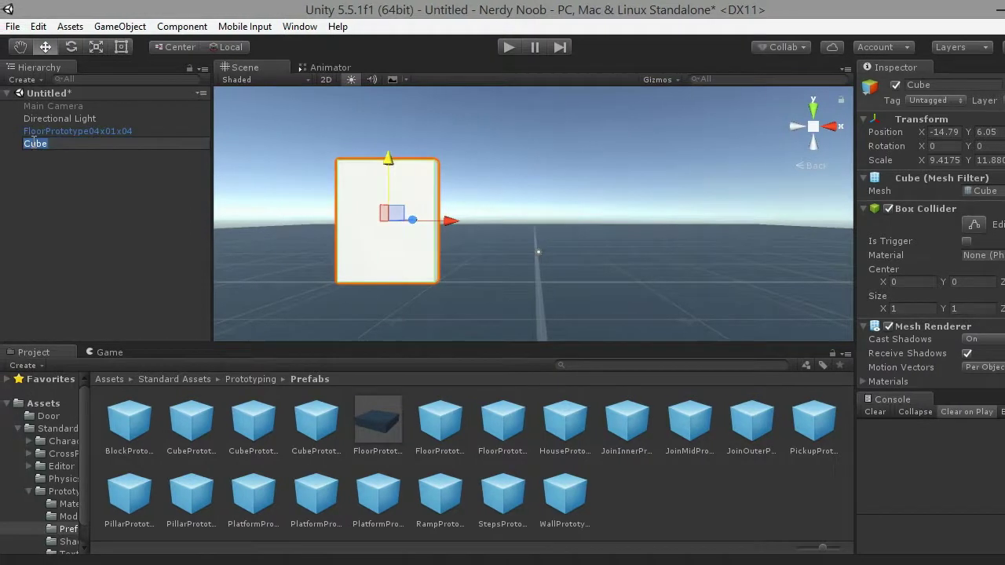
pyautogui.write('Door')
pyautogui.write('1')
pyautogui.press('Return')
pyautogui.hotkey('ctrl', 'd')
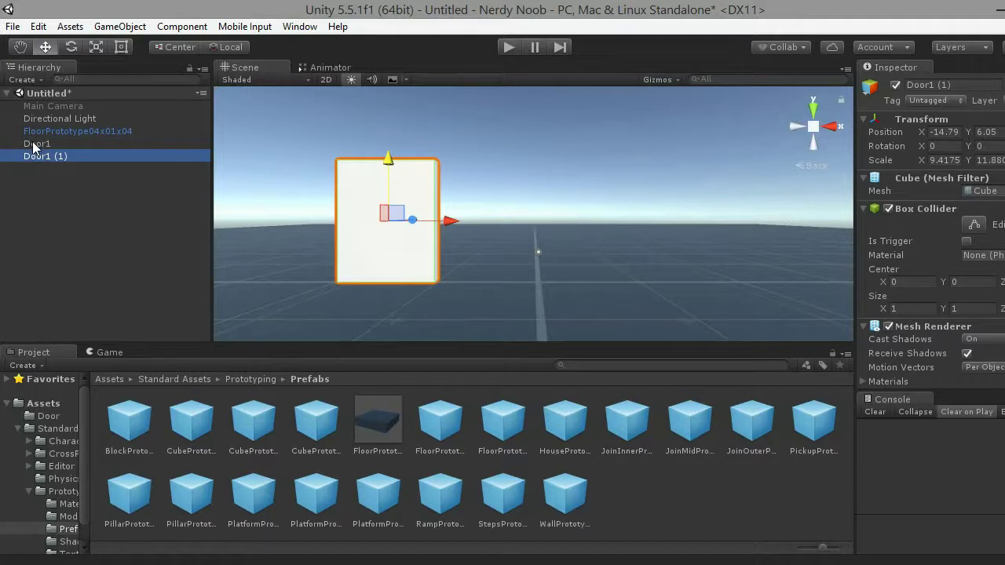
pyautogui.press('F2')
pyautogui.press('BackSpace')
pyautogui.press('BackSpace')
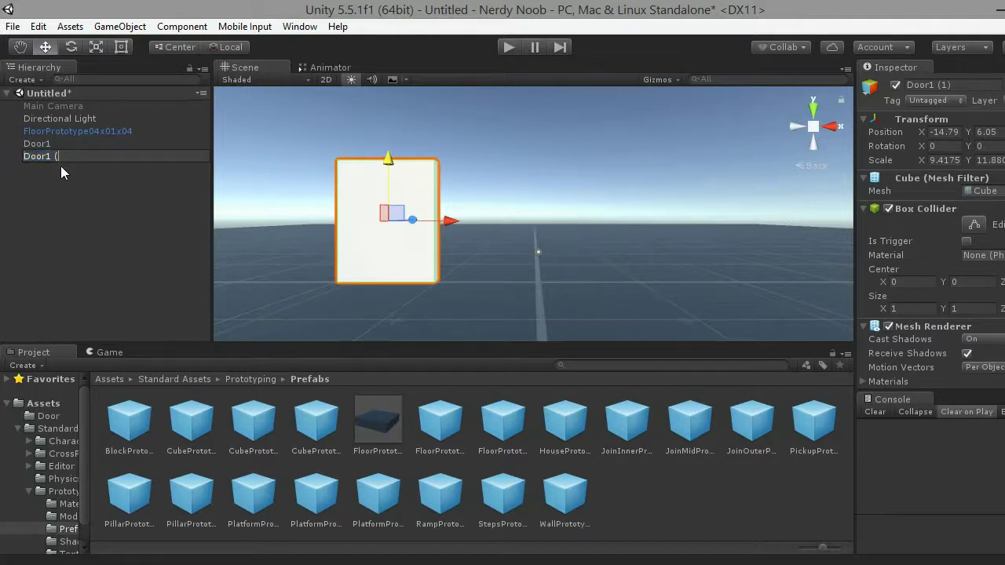
pyautogui.write('2')
pyautogui.press('Return')
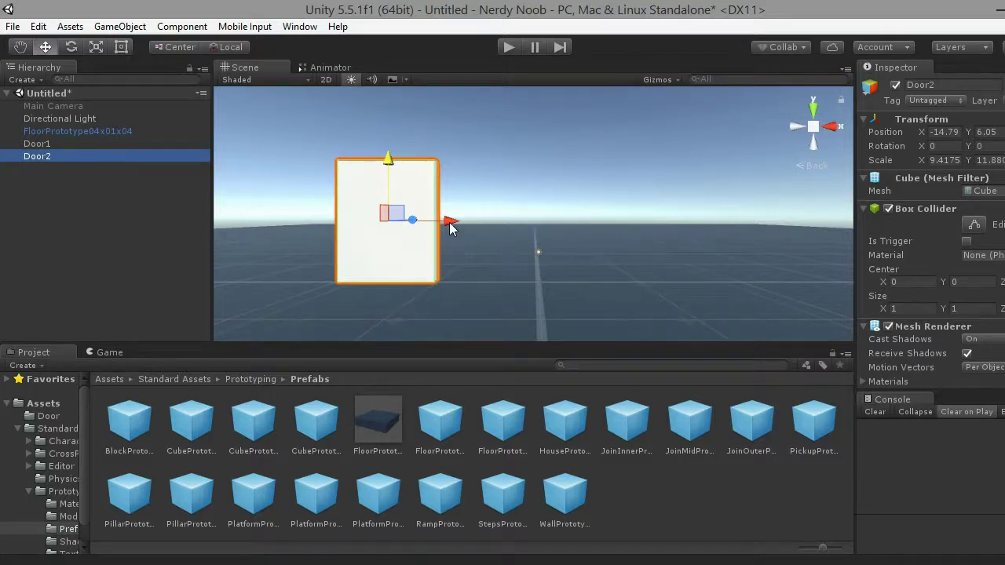
# Move Door2 right along X to 14.86 so both doors sit side by side
pyautogui.moveTo(451, 225); pyautogui.dragTo(711, 221)
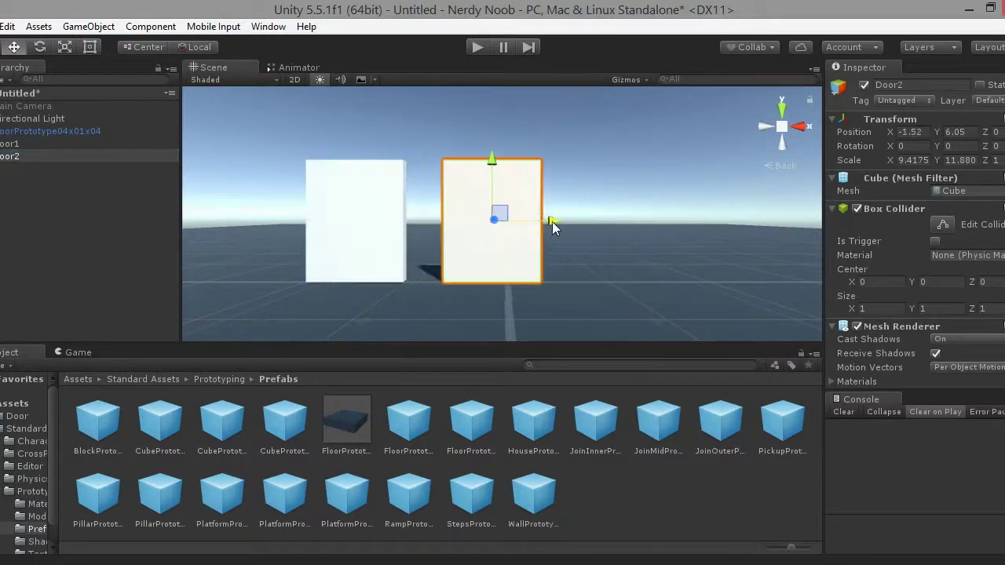
pyautogui.moveTo(711, 221)
pyautogui.mouseDown(button='middle')
pyautogui.moveTo(661, 270)
pyautogui.moveTo(623, 283)
pyautogui.mouseUp(button='middle')
pyautogui.moveTo(625, 239); pyautogui.dragTo(628, 237)
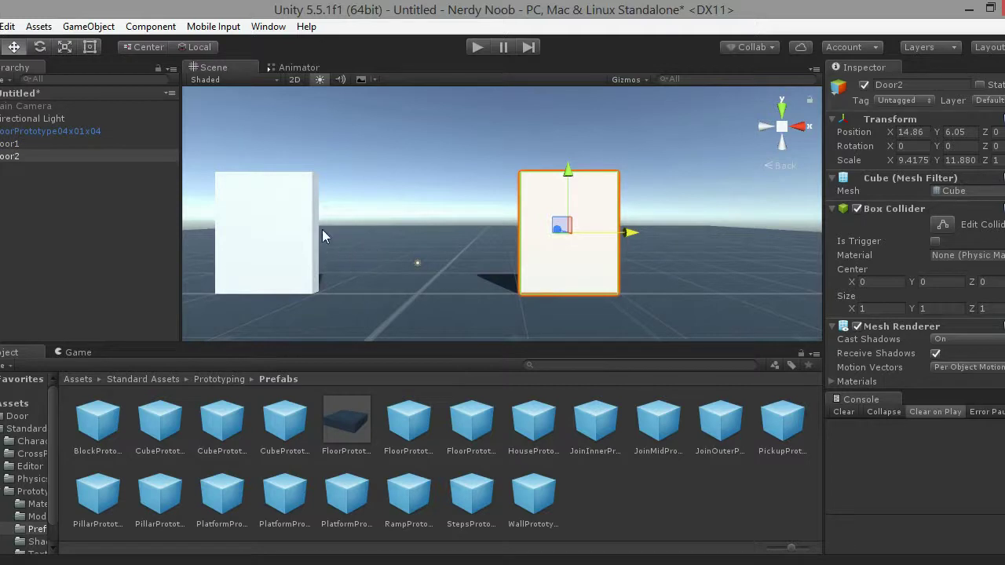
pyautogui.press('Left')
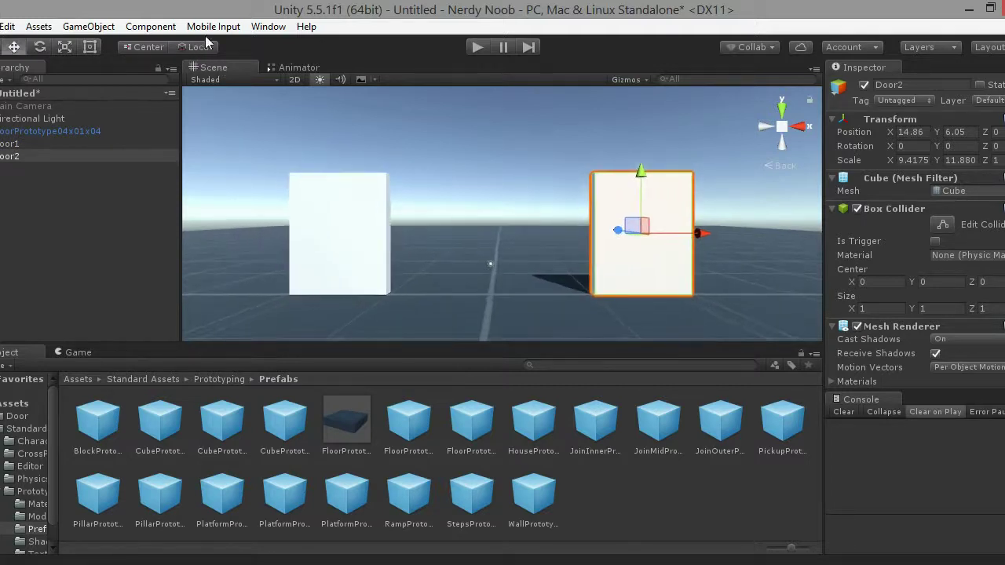
# Open the Animation window and dock it in the bottom panel beside the Project files
pyautogui.hotkey('ctrl', '6')
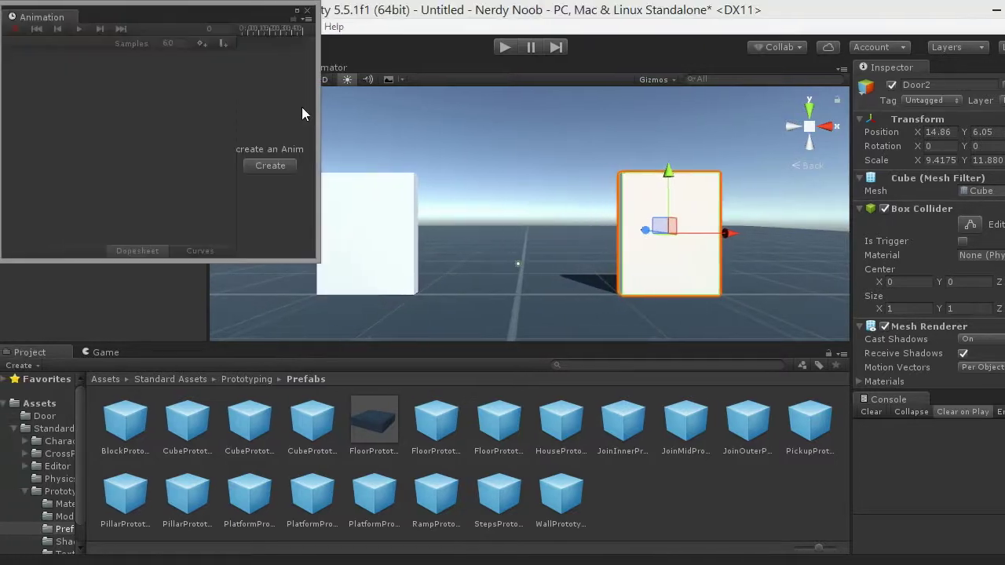
pyautogui.moveTo(62, 17); pyautogui.dragTo(150, 351)
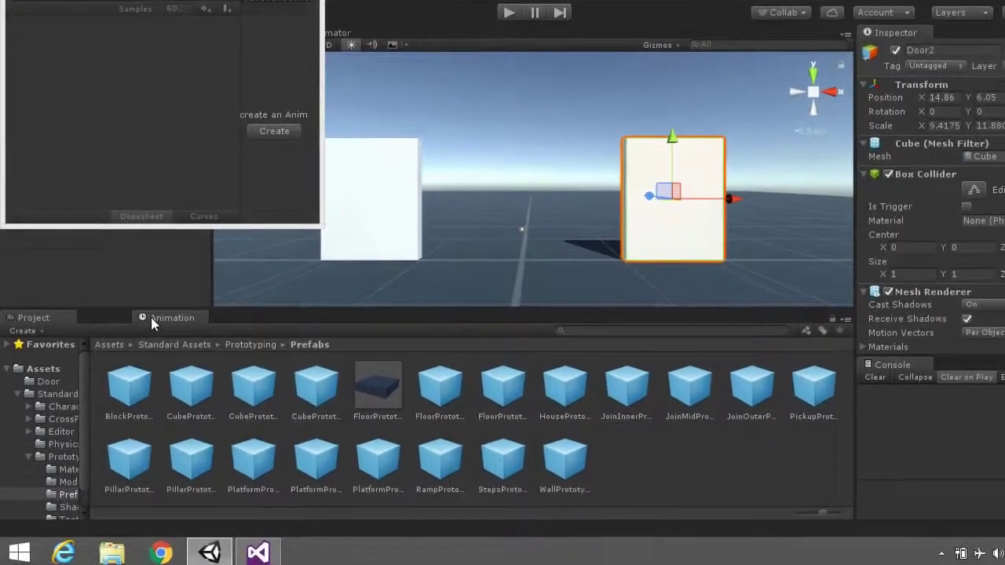
pyautogui.moveTo(150, 317); pyautogui.dragTo(149, 322)
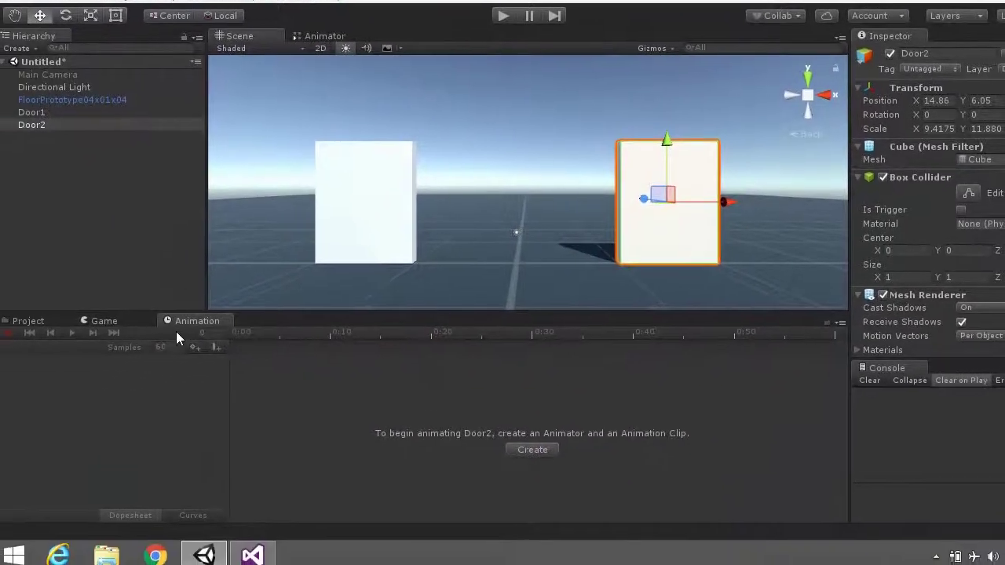
# Create an animation clip for Door1, saved in Assets as Door1Open
pyautogui.click(62, 107)
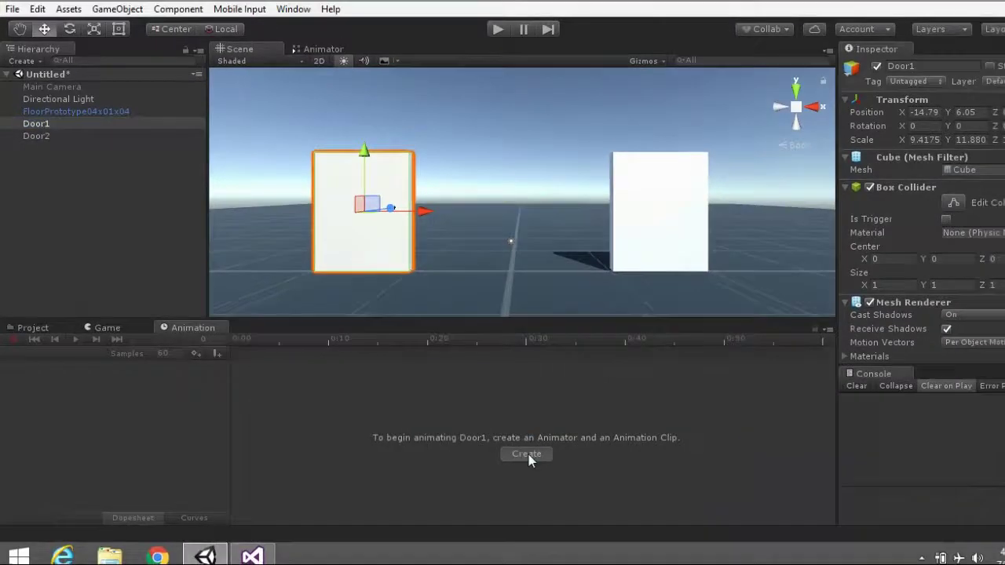
pyautogui.click(539, 482)
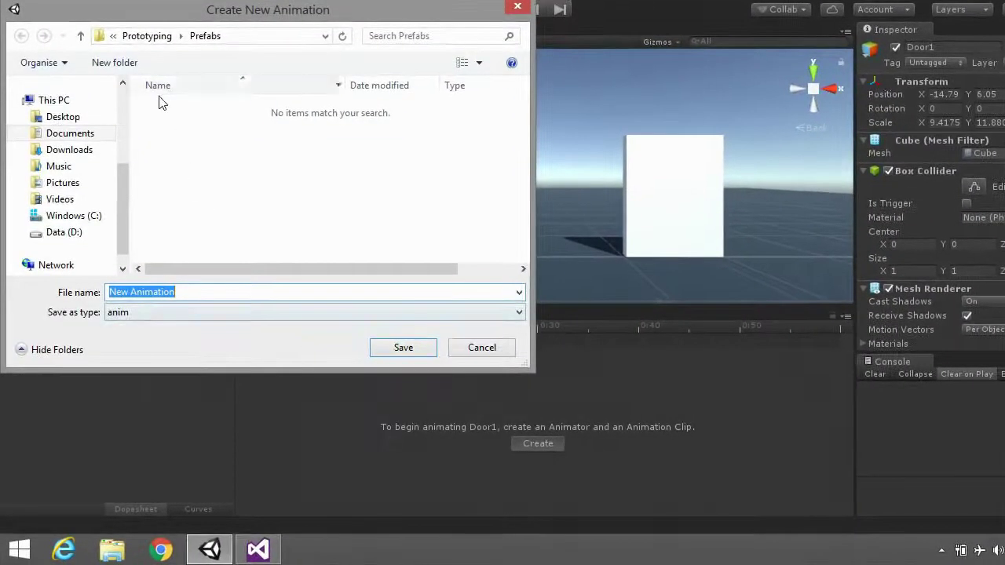
pyautogui.click(112, 37)
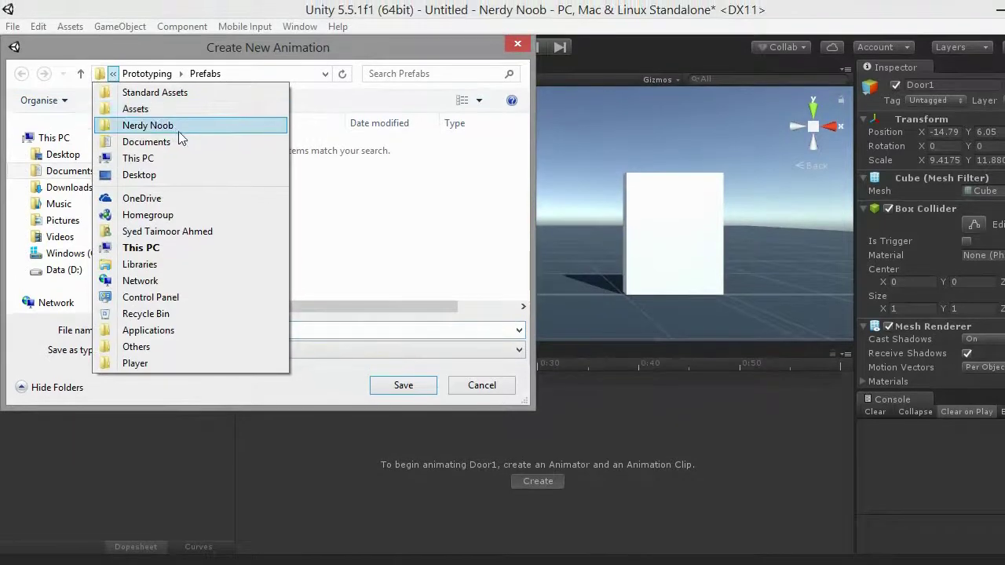
pyautogui.click(189, 109)
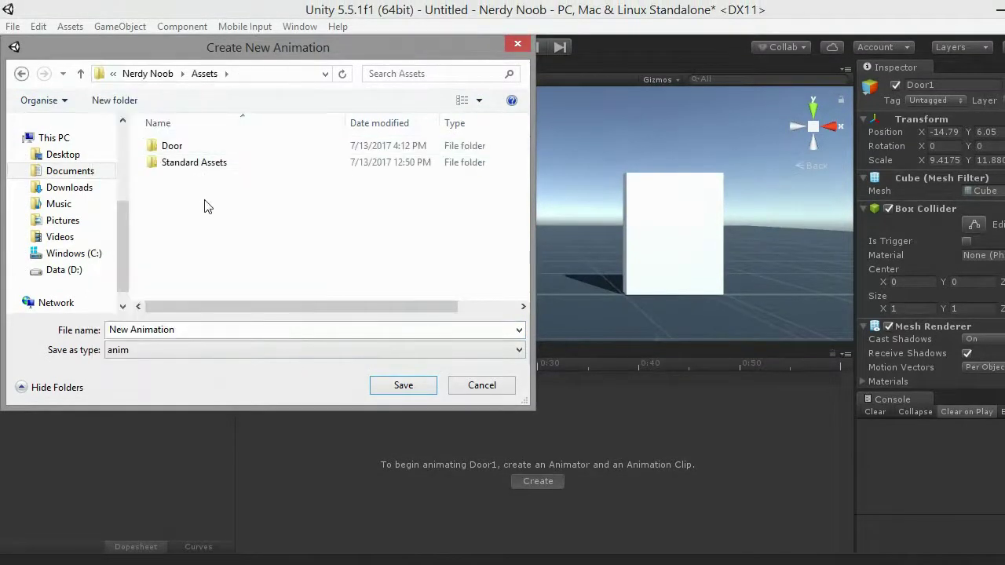
pyautogui.write('Do')
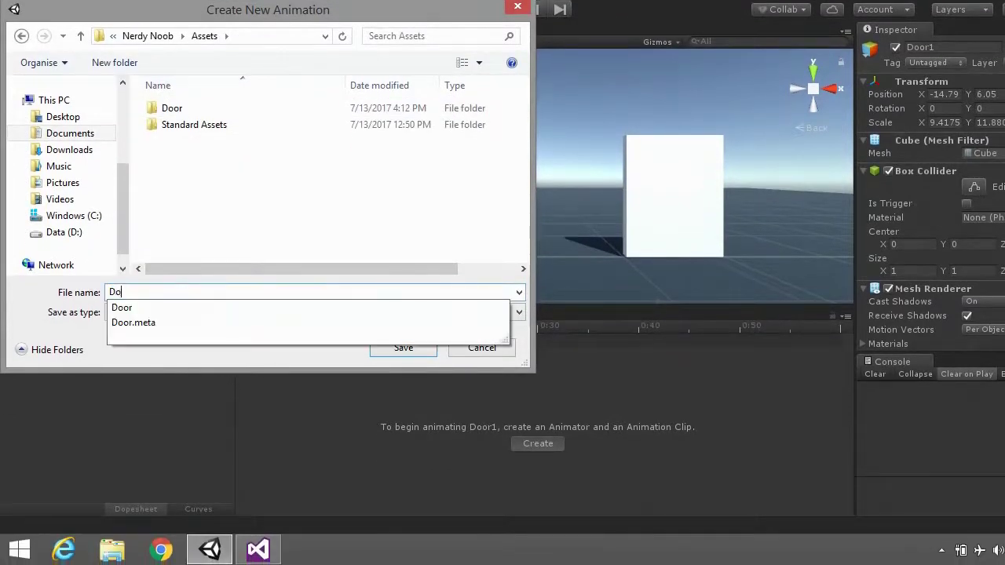
pyautogui.write('orOpen')
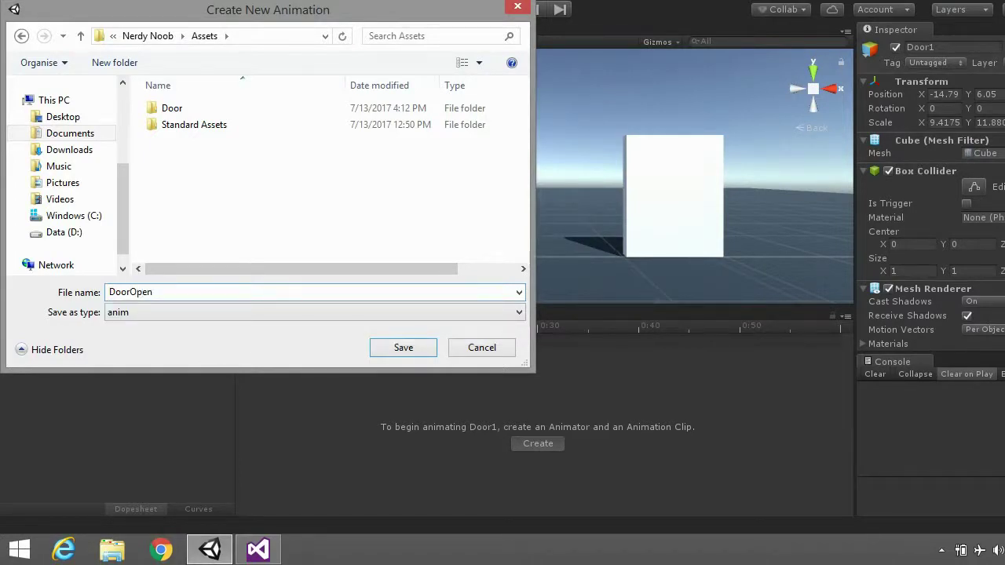
pyautogui.write('1')
pyautogui.press('Return')
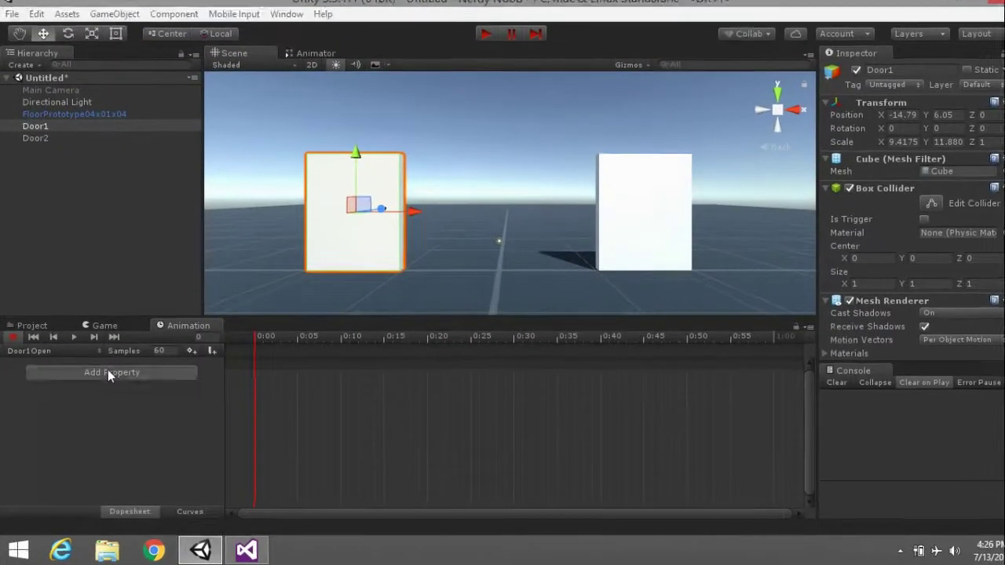
# Add a Transform Position track and slide Door1 right to X -4.88
pyautogui.click(107, 369)
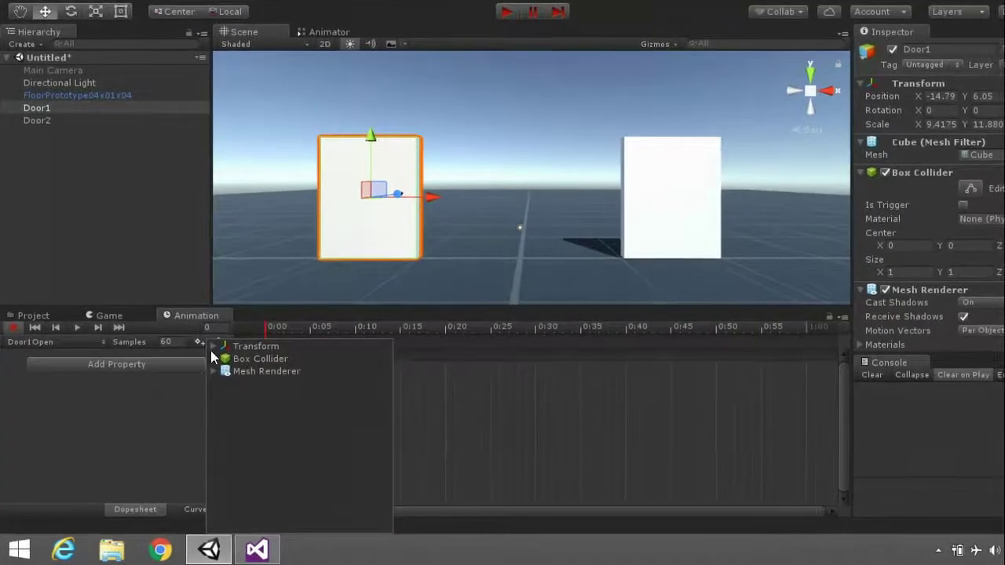
pyautogui.click(213, 345)
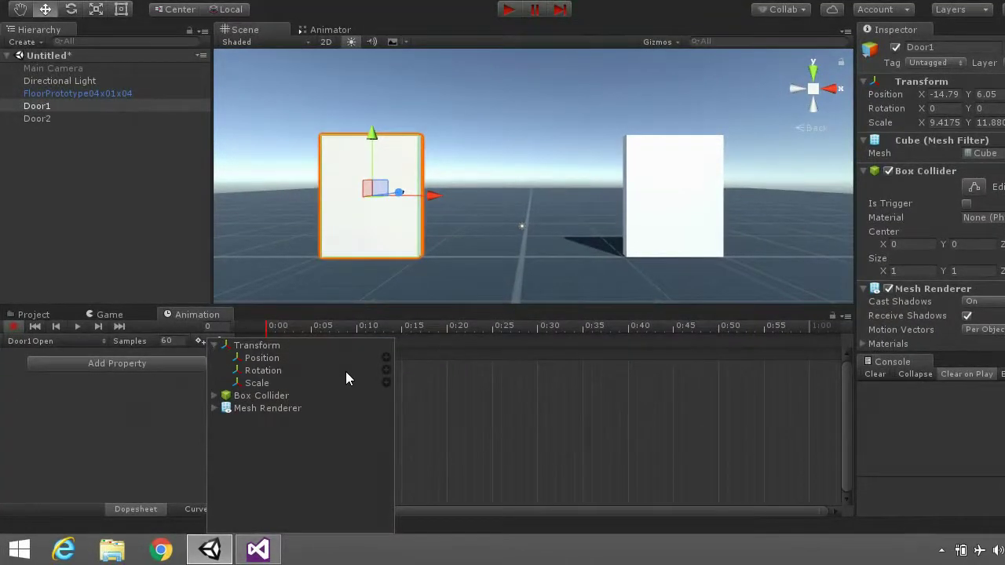
pyautogui.click(386, 358)
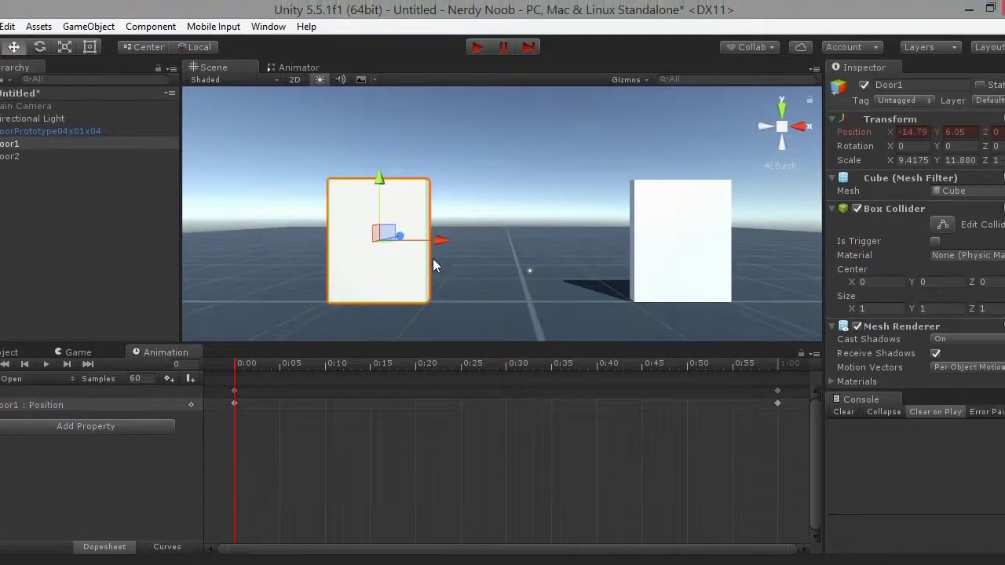
pyautogui.moveTo(441, 240); pyautogui.dragTo(540, 238)
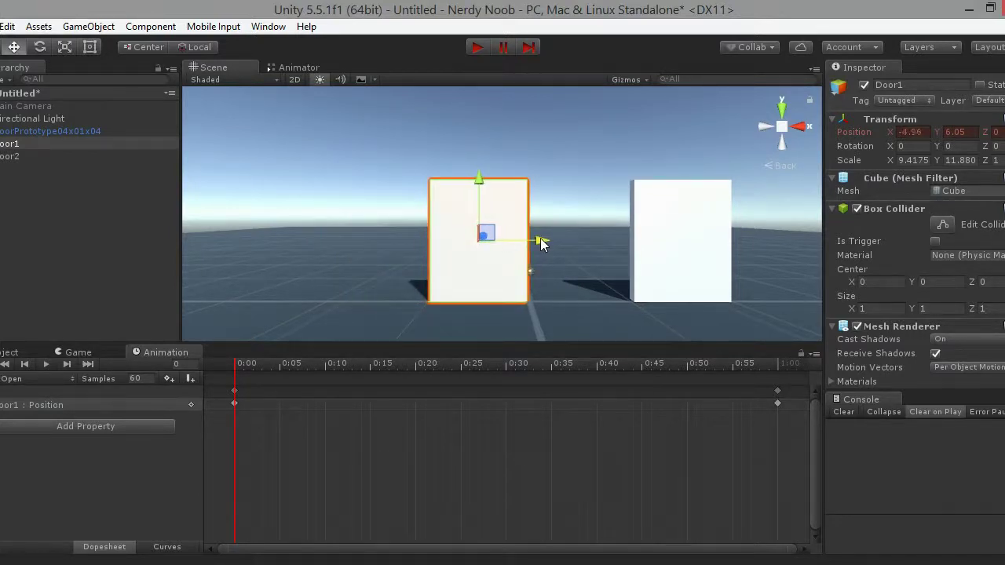
pyautogui.moveTo(554, 289); pyautogui.dragTo(510, 272, button='middle')
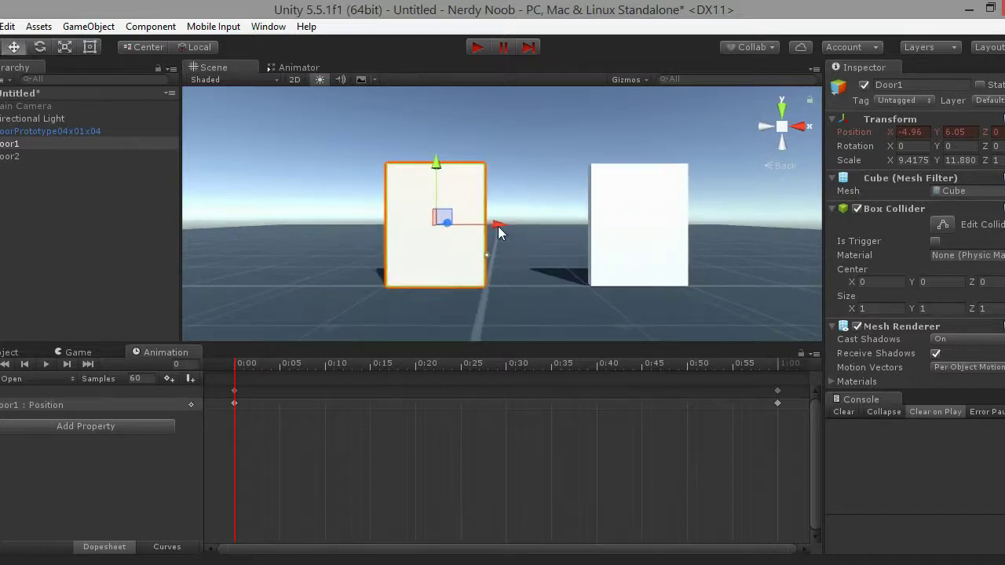
pyautogui.moveTo(498, 225); pyautogui.dragTo(399, 225)
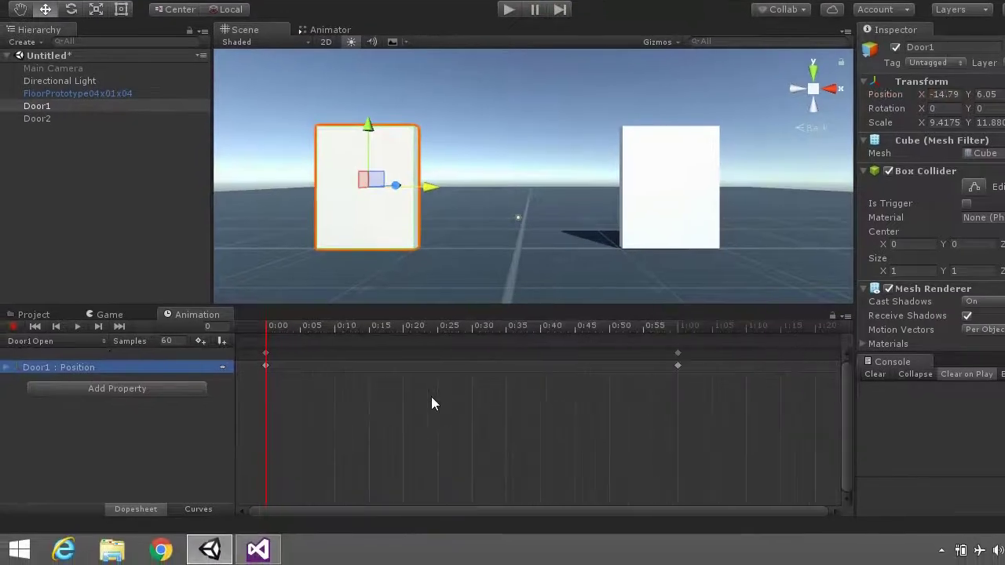
# Preview the slide, then move the end keyframes out to 6:59
pyautogui.moveTo(691, 411); pyautogui.dragTo(672, 363)
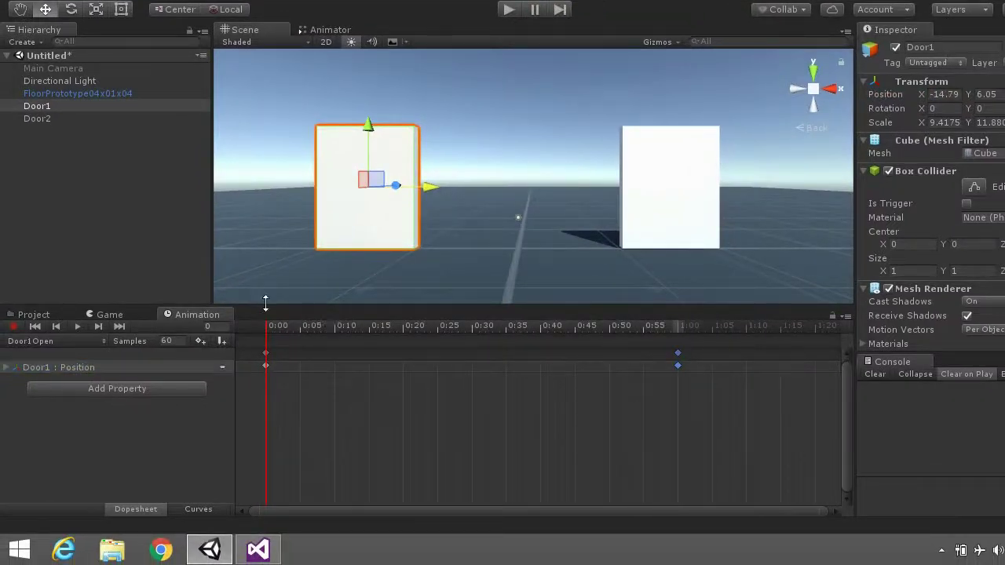
pyautogui.click(80, 326)
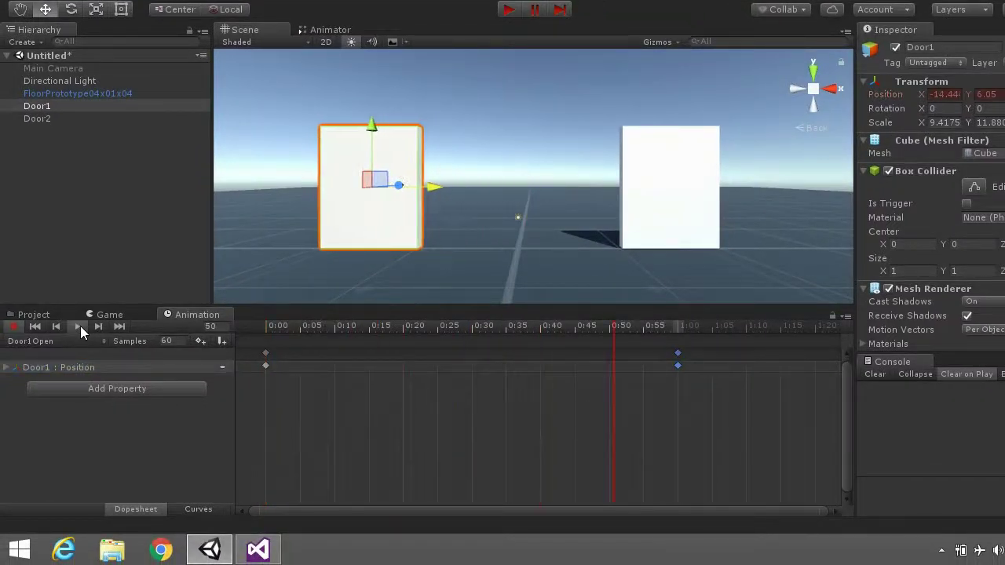
pyautogui.click(45, 326)
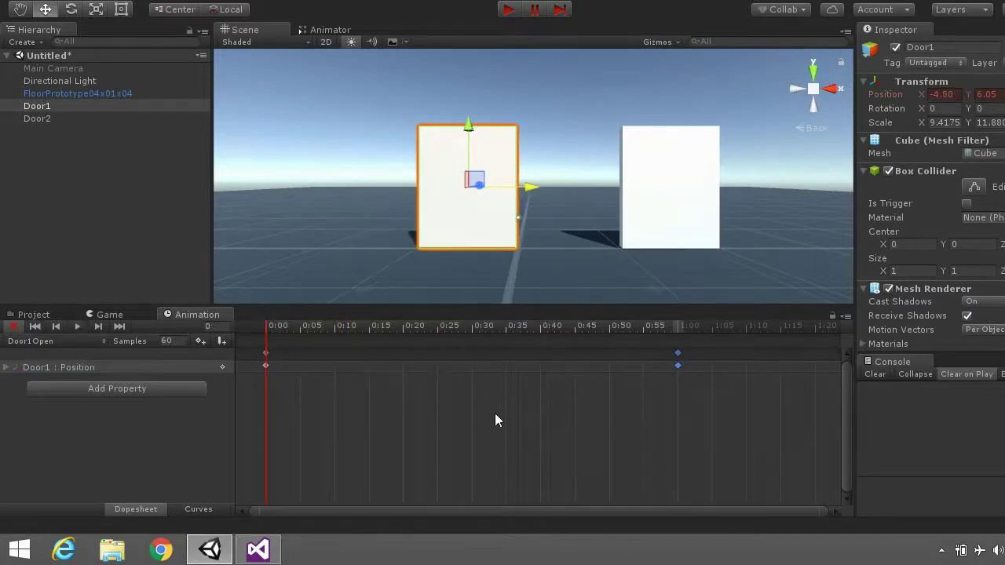
pyautogui.scroll(-3, 630, 385)
pyautogui.scroll(-3, 585, 383)
pyautogui.scroll(-3, 577, 384)
pyautogui.scroll(-1, 550, 381)
pyautogui.scroll(-3, 510, 375)
pyautogui.scroll(-2, 463, 376)
pyautogui.moveTo(324, 367); pyautogui.dragTo(672, 370)
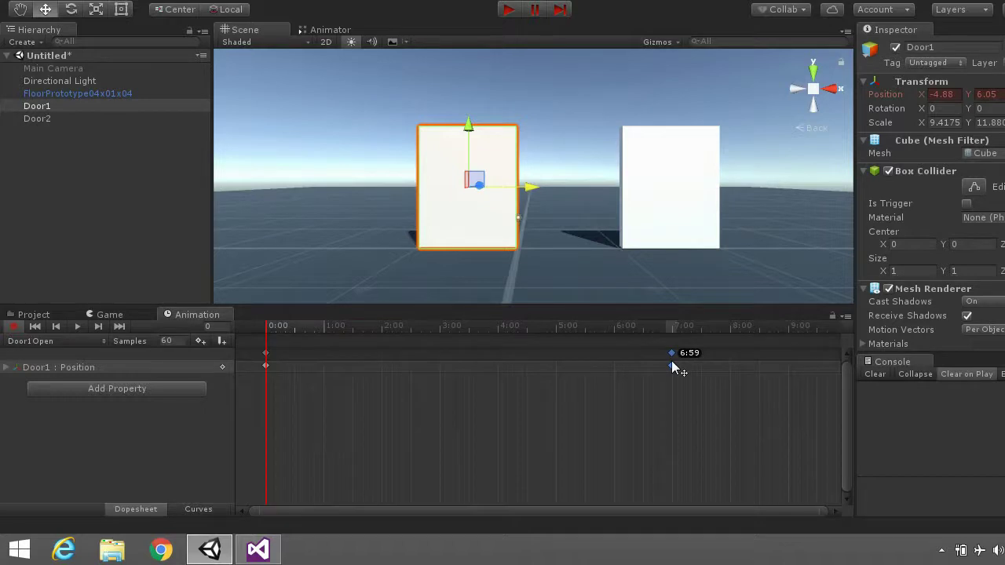
pyautogui.moveTo(672, 364); pyautogui.dragTo(671, 362)
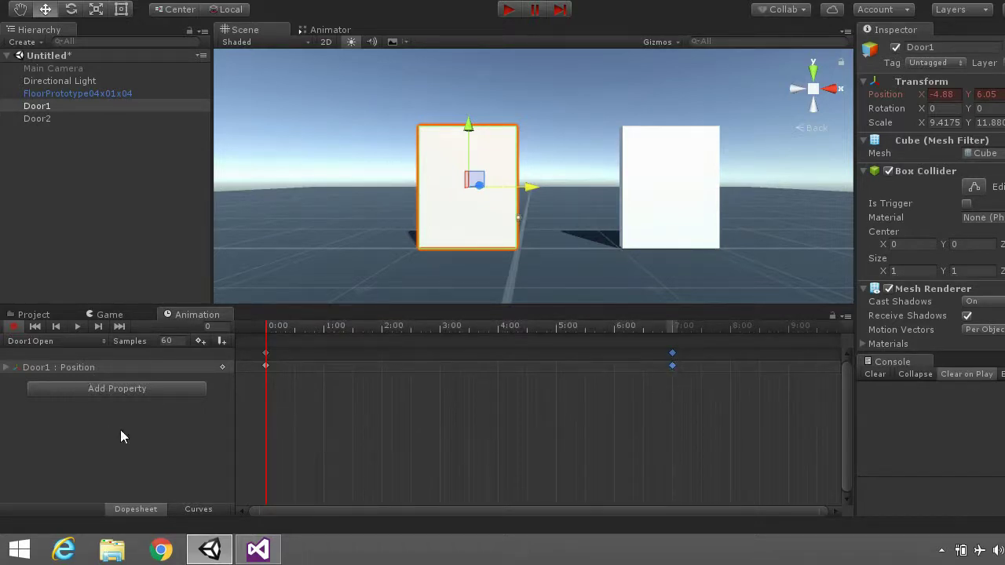
pyautogui.click(56, 342)
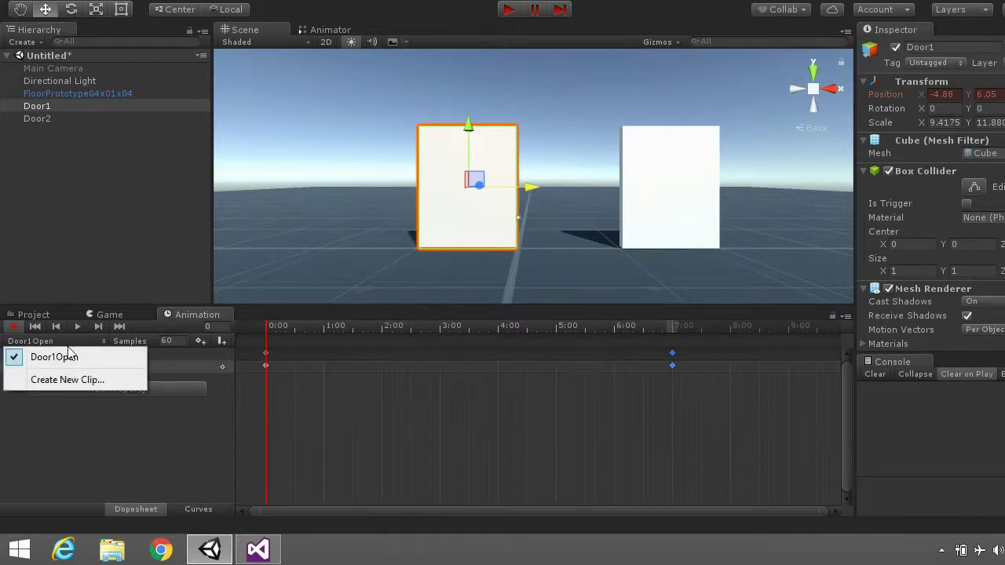
# Create a second Door1 clip named Door1Close
pyautogui.click(100, 384)
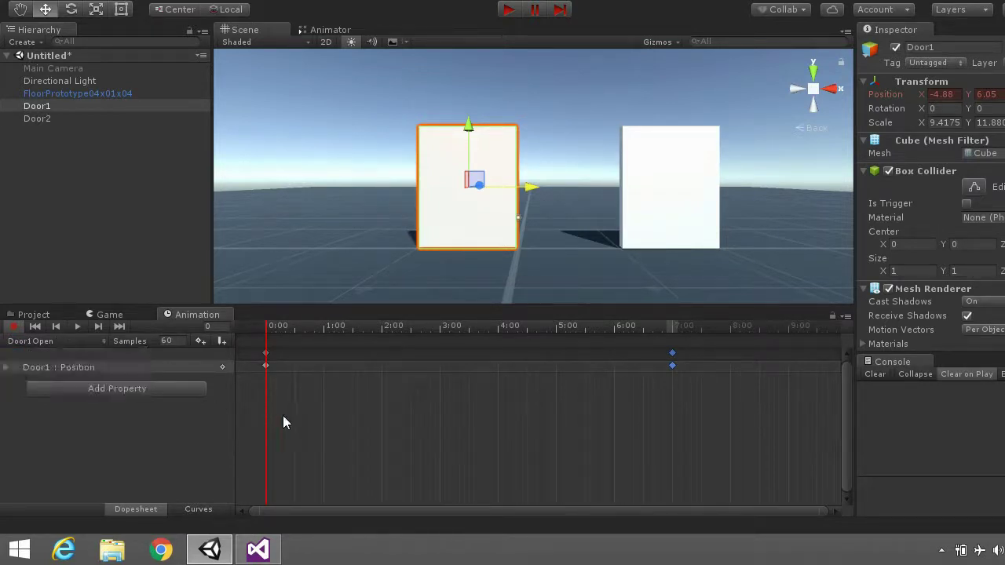
pyautogui.moveTo(580, 346); pyautogui.dragTo(196, 362)
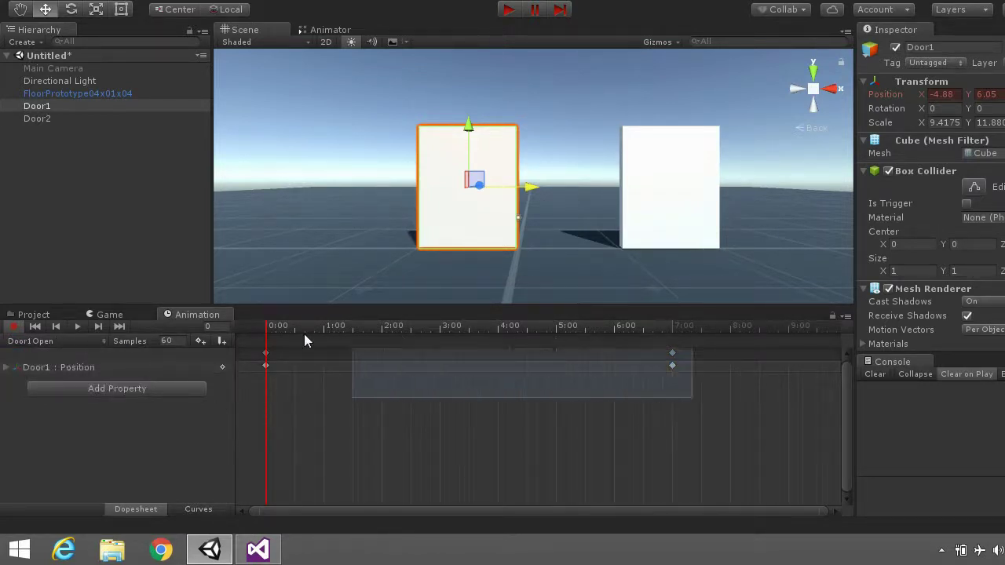
pyautogui.click(105, 344)
pyautogui.click(112, 376)
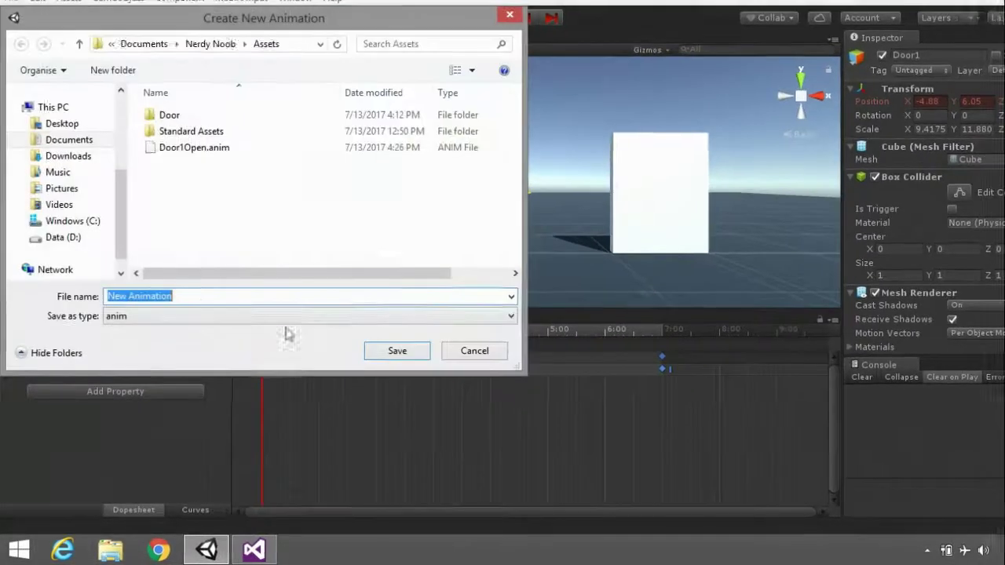
pyautogui.write('Door1')
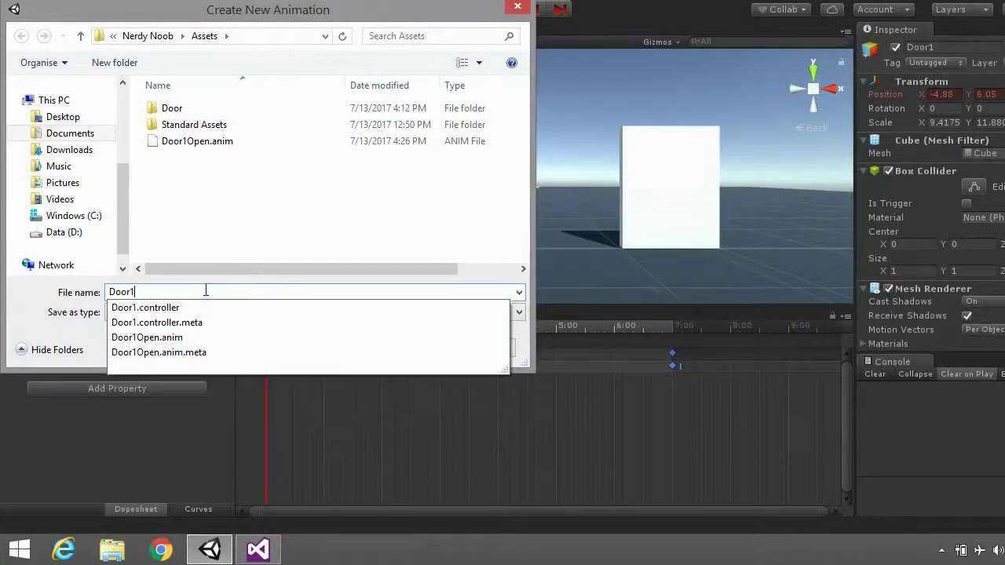
pyautogui.write('Close')
pyautogui.press('Return')
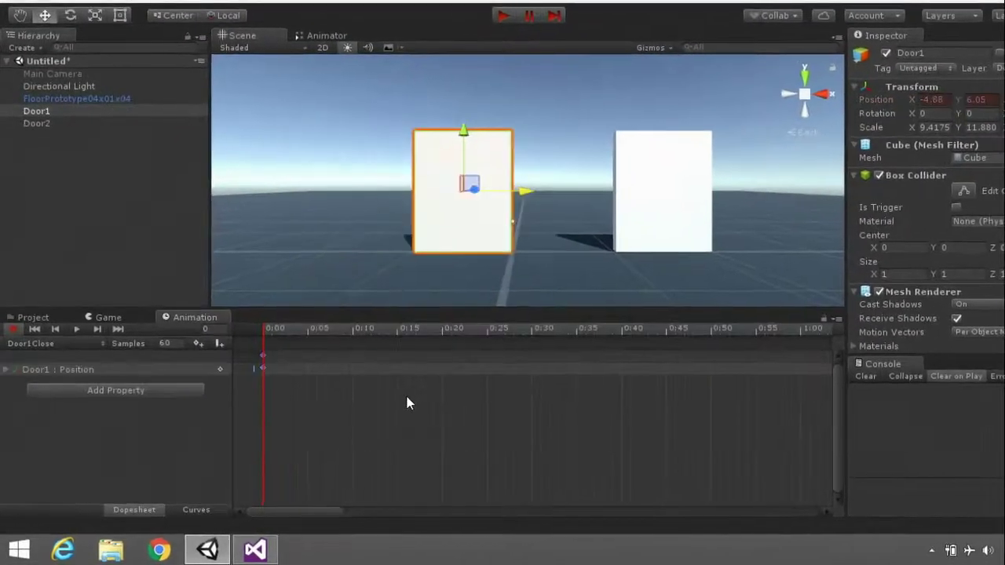
# Rearrange Door1Close's position keyframes to 0:00 and about 7:00, preview, and stop recording
pyautogui.scroll(-2, 411, 415)
pyautogui.scroll(-2, 412, 414)
pyautogui.scroll(-3, 413, 411)
pyautogui.scroll(-2, 414, 411)
pyautogui.scroll(-2, 413, 411)
pyautogui.scroll(-1, 417, 407)
pyautogui.moveTo(633, 353); pyautogui.dragTo(343, 354)
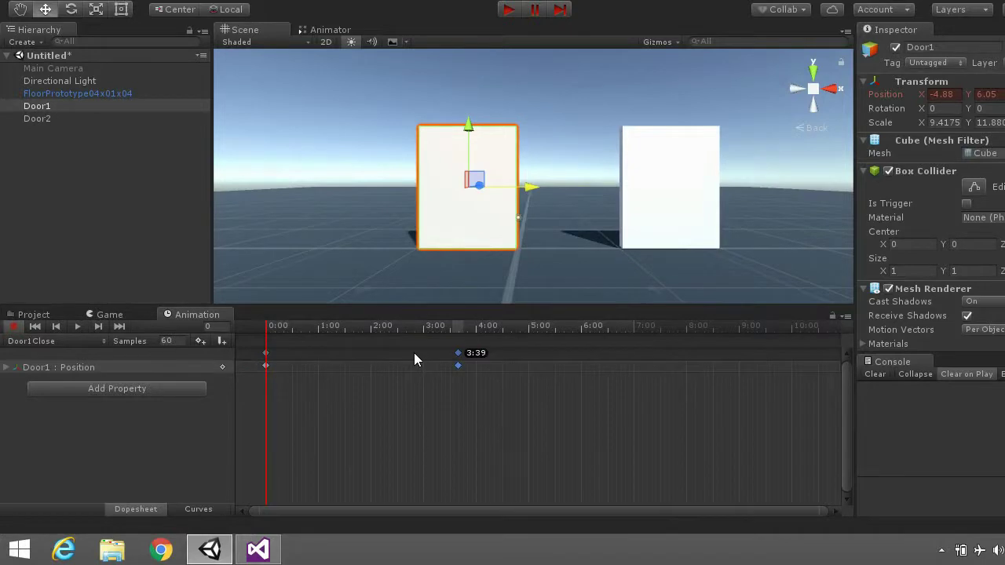
pyautogui.moveTo(248, 361); pyautogui.dragTo(633, 353)
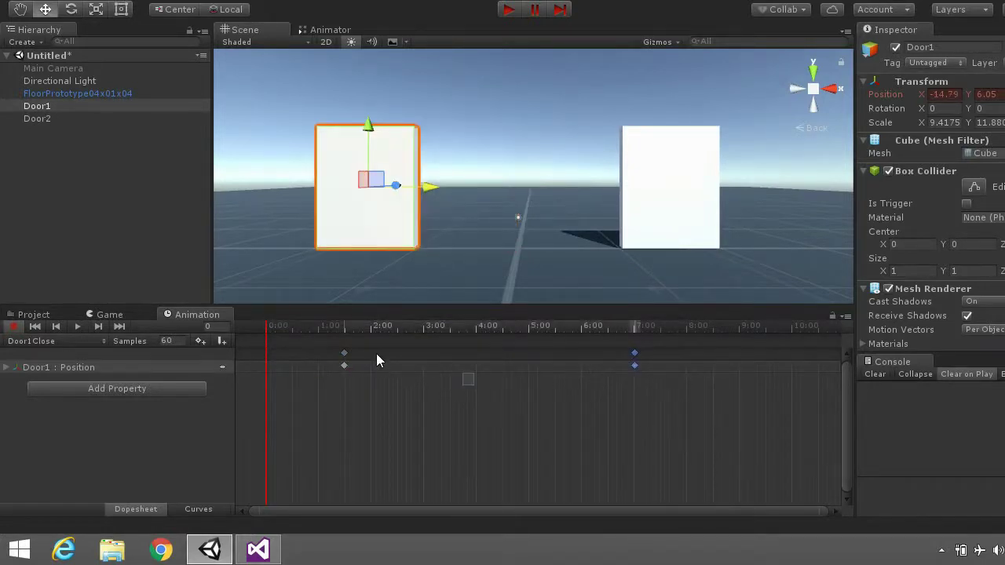
pyautogui.moveTo(341, 350); pyautogui.dragTo(237, 351)
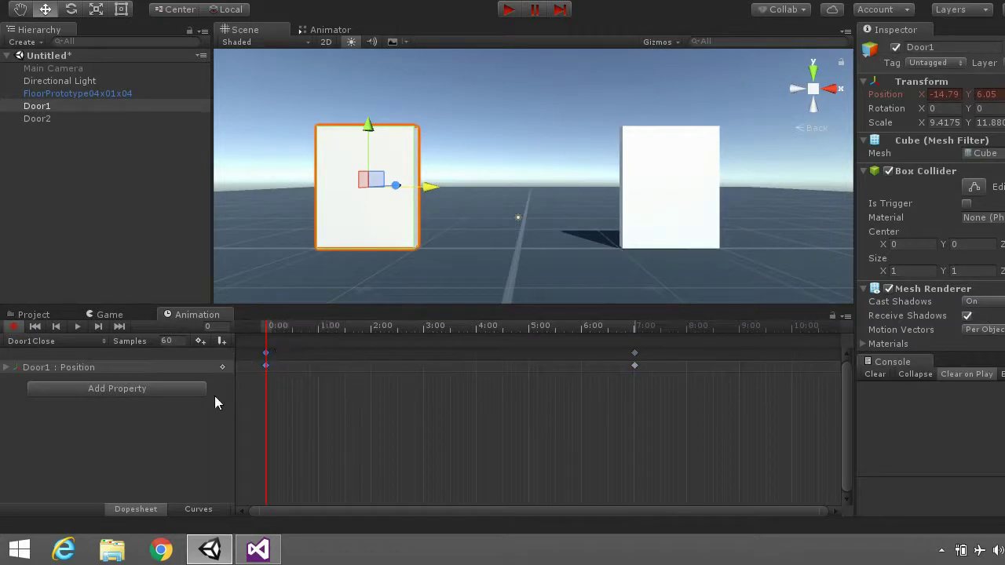
pyautogui.click(79, 329)
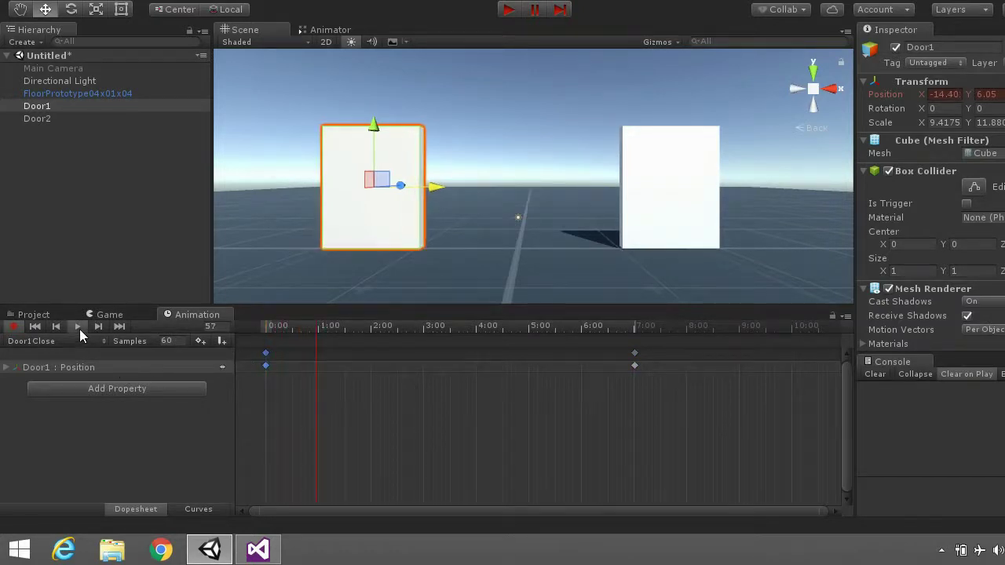
pyautogui.click(35, 326)
pyautogui.click(19, 327)
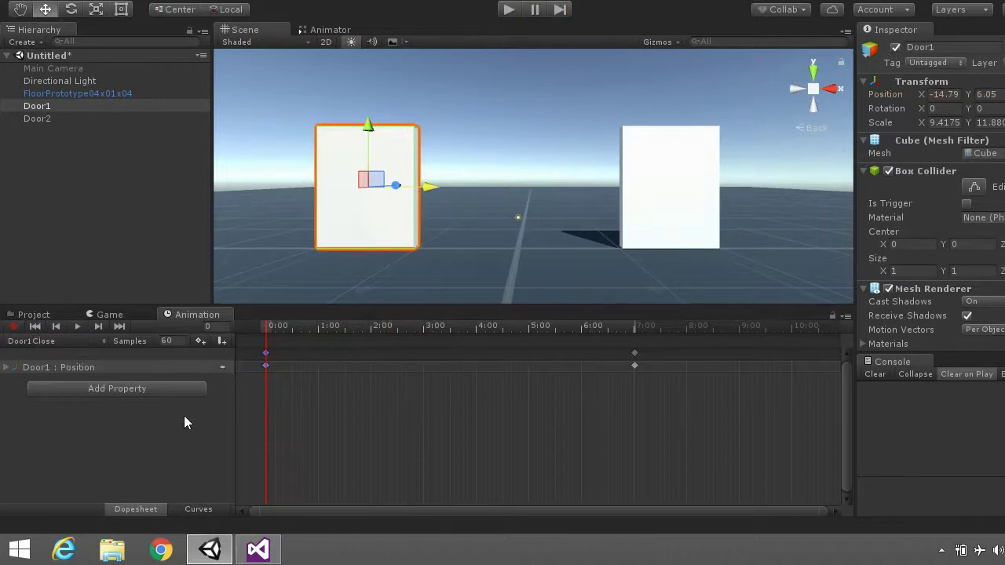
# Save the scene into Assets as Test2.unity
pyautogui.hotkey('ctrl', 's')
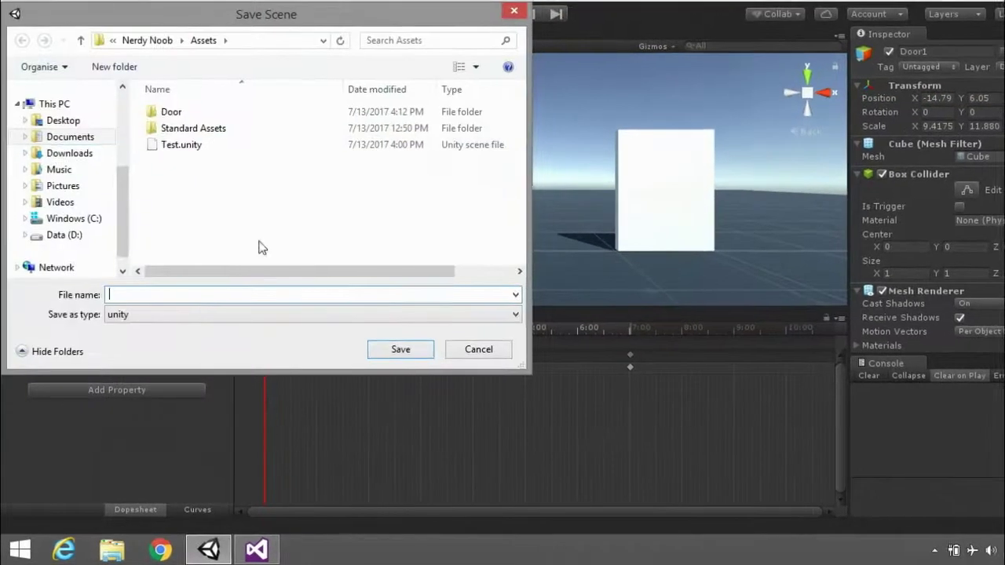
pyautogui.write('test')
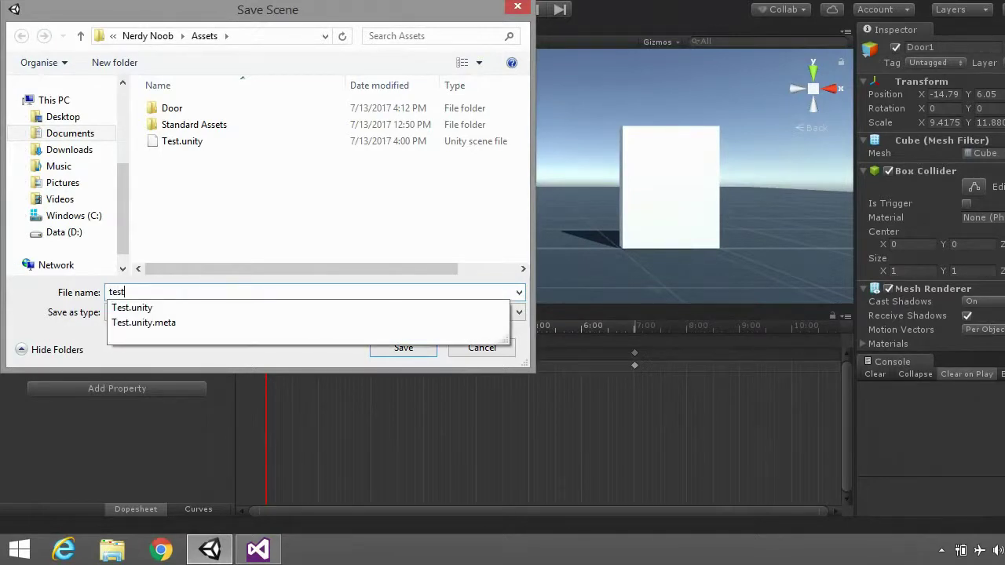
pyautogui.press('Down')
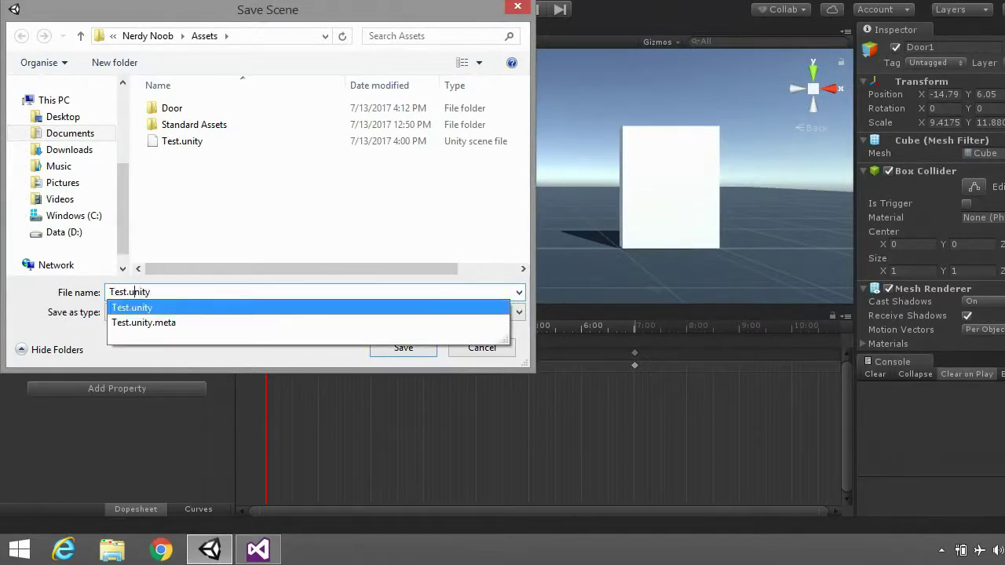
pyautogui.write('2')
pyautogui.press('Return')
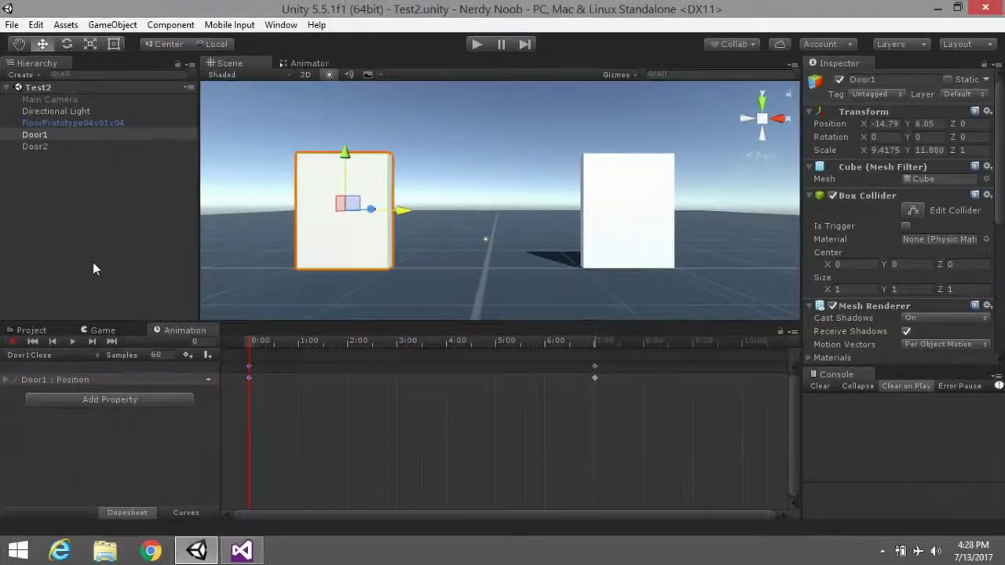
# Select Door2 and create a new animation clip for it named Door2Open
pyautogui.click(50, 146)
pyautogui.click(521, 481)
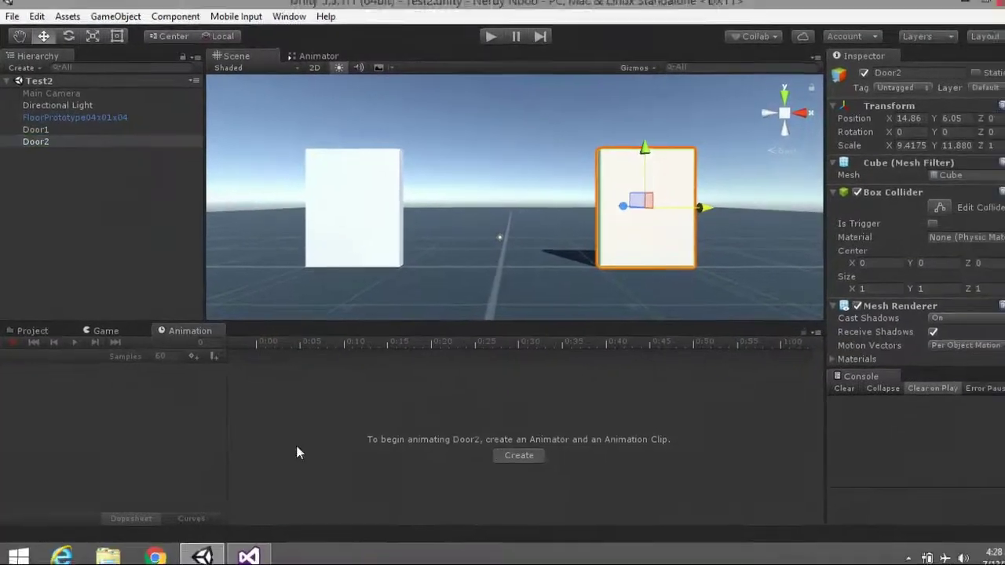
pyautogui.write('Door')
pyautogui.write('2Close')
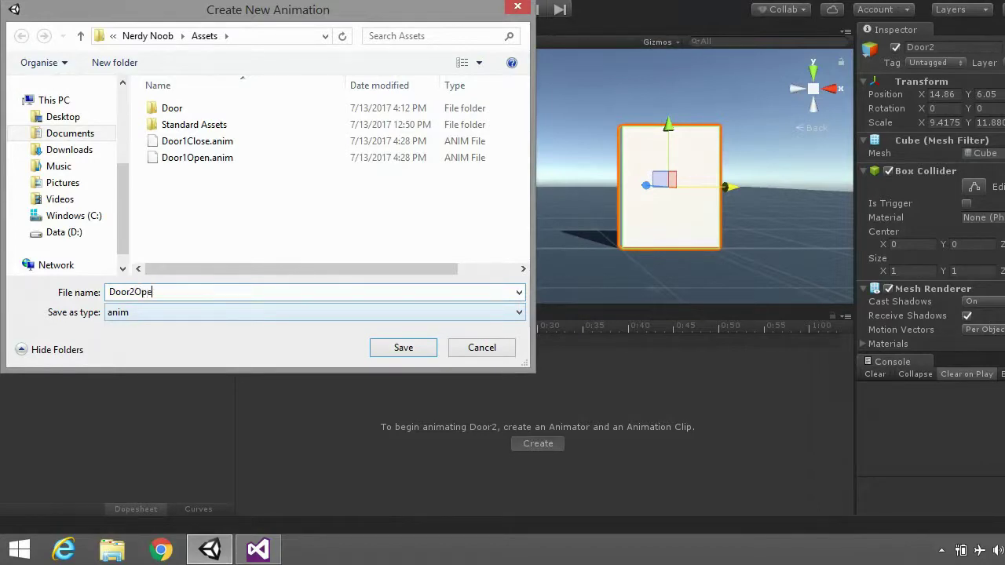
pyautogui.press('Return')
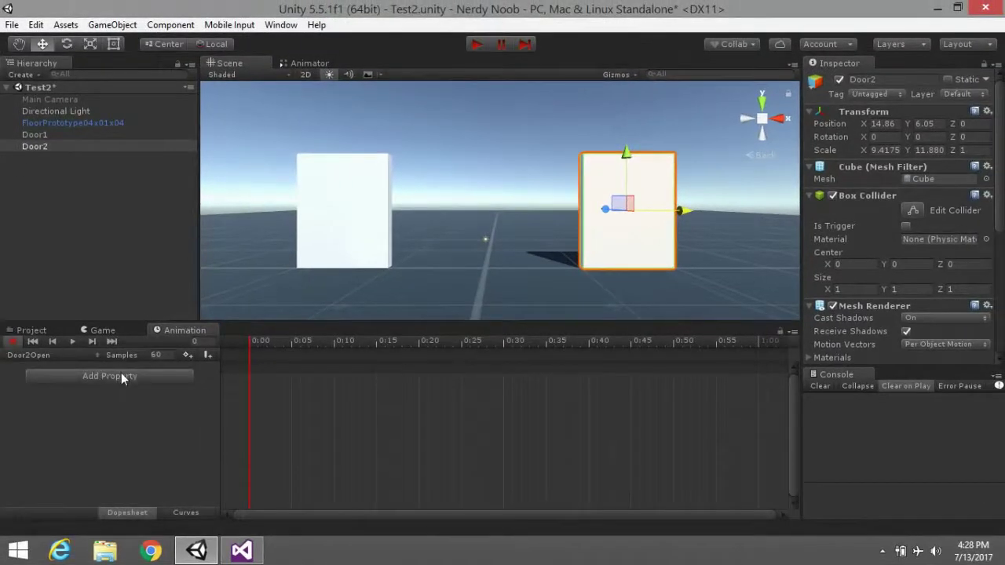
# Add a Door2 Position track to Door2Open, record Door2 sliding left along X, and preview it
pyautogui.click(121, 377)
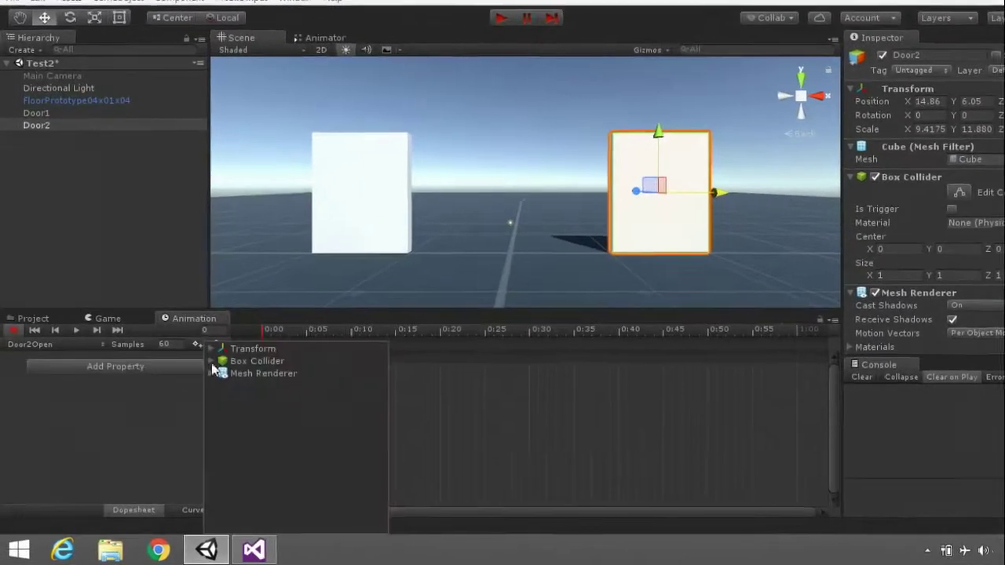
pyautogui.click(200, 359)
pyautogui.click(387, 358)
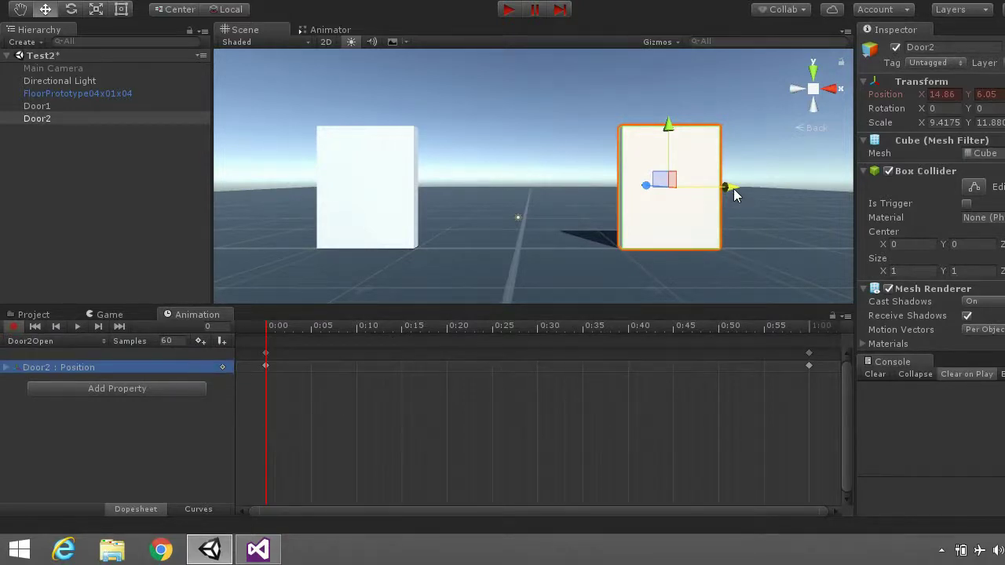
pyautogui.moveTo(735, 193); pyautogui.dragTo(663, 186)
pyautogui.moveTo(631, 224); pyautogui.dragTo(599, 223)
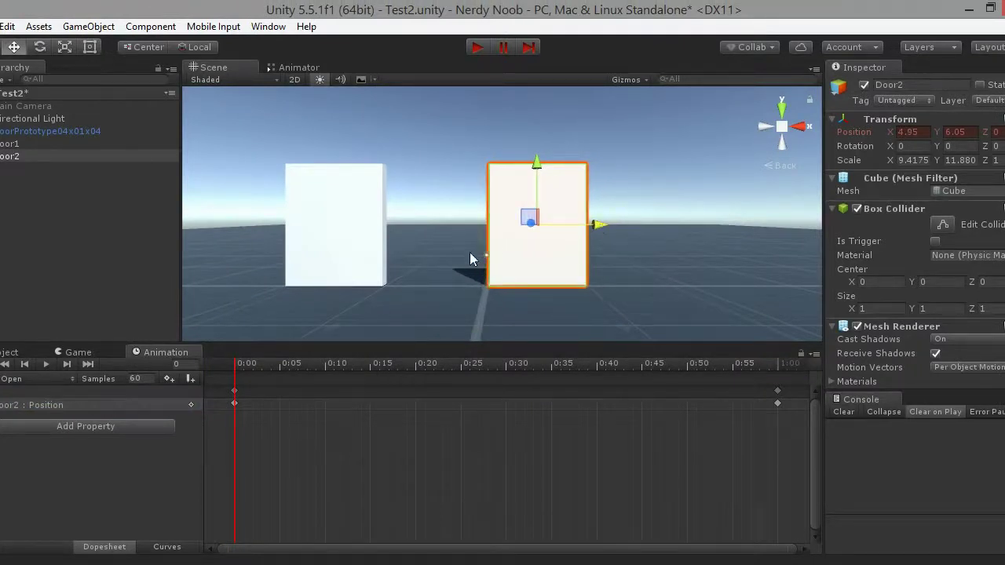
pyautogui.moveTo(471, 259); pyautogui.dragTo(515, 277, button='middle')
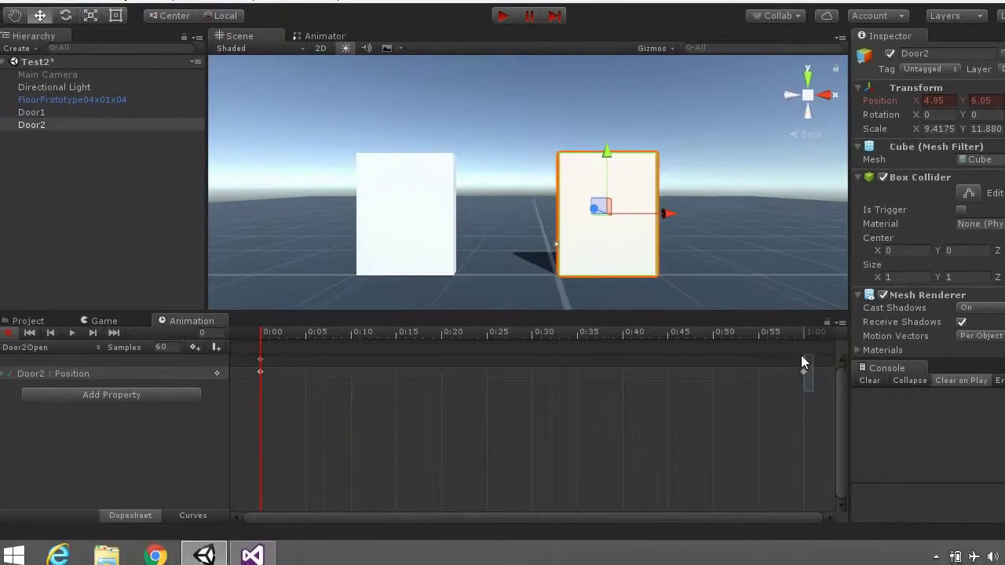
pyautogui.click(777, 390)
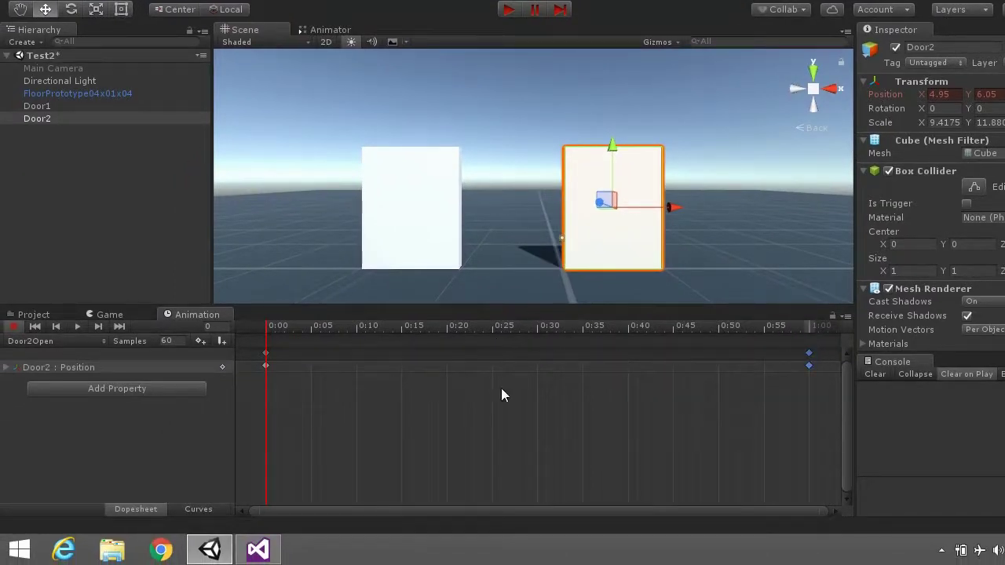
pyautogui.click(78, 326)
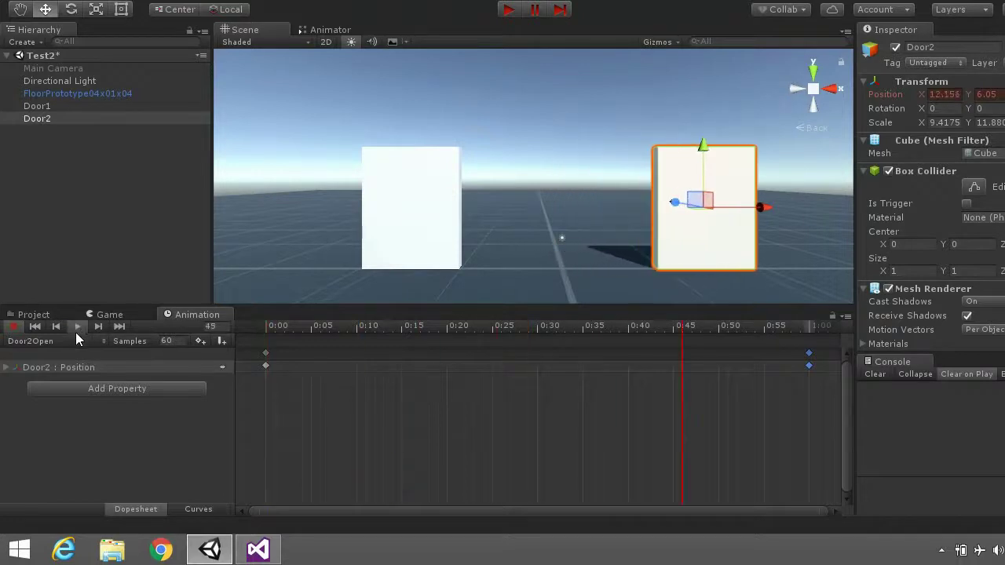
pyautogui.click(35, 326)
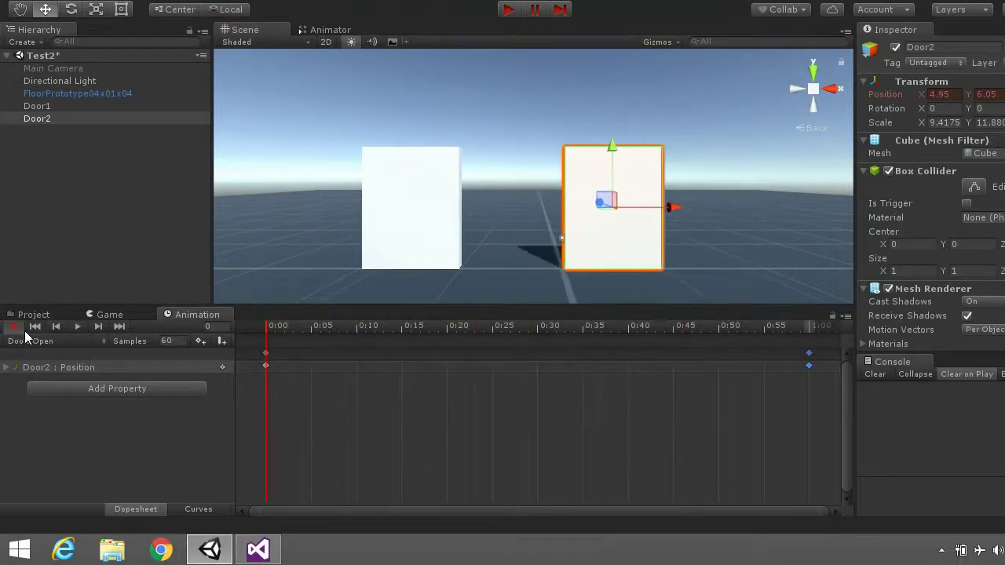
pyautogui.click(14, 326)
# Move the Door2Open end keyframes out to 7:00
pyautogui.scroll(-1, 602, 401)
pyautogui.scroll(-2, 599, 399)
pyautogui.scroll(-2, 569, 387)
pyautogui.scroll(-2, 493, 401)
pyautogui.scroll(-2, 440, 406)
pyautogui.scroll(-1, 419, 414)
pyautogui.scroll(-2, 419, 414)
pyautogui.click(333, 359)
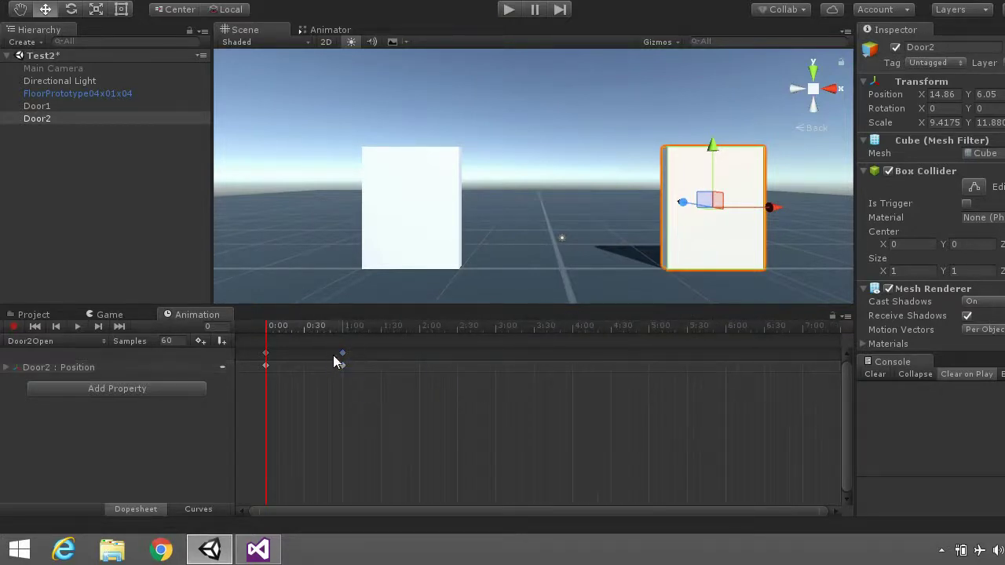
pyautogui.moveTo(343, 365); pyautogui.dragTo(803, 366)
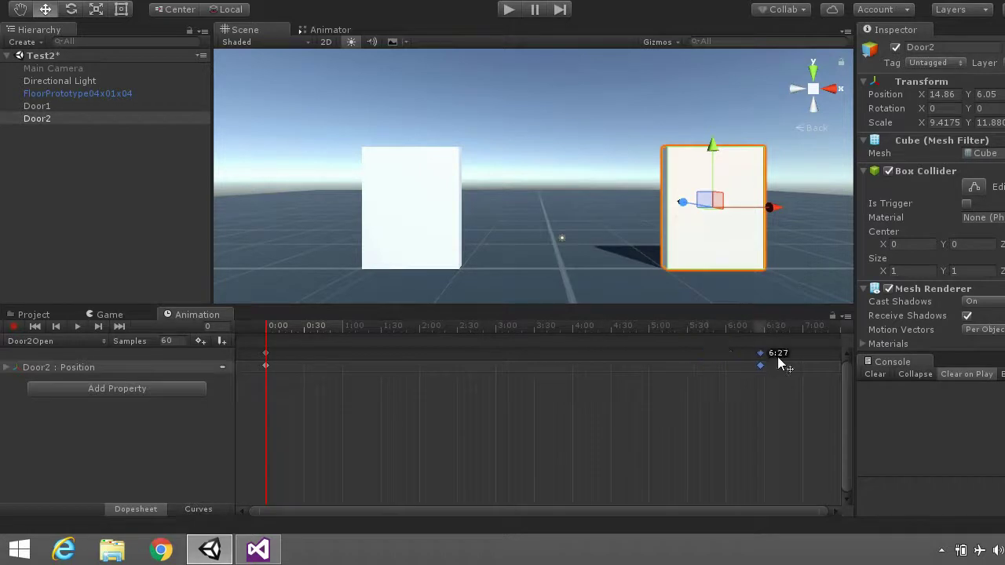
pyautogui.moveTo(806, 361); pyautogui.dragTo(806, 361)
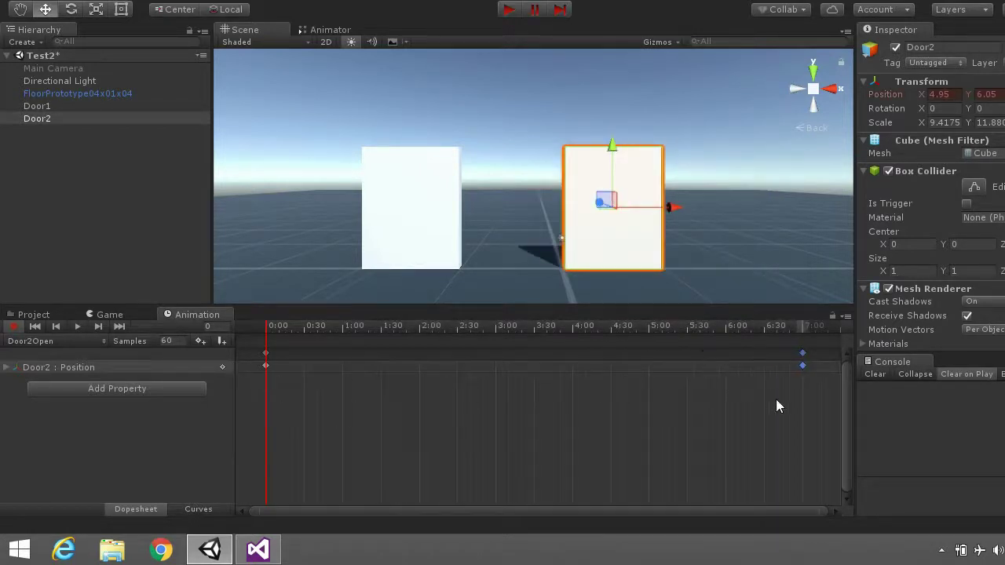
pyautogui.hotkey('ctrl', 'a')
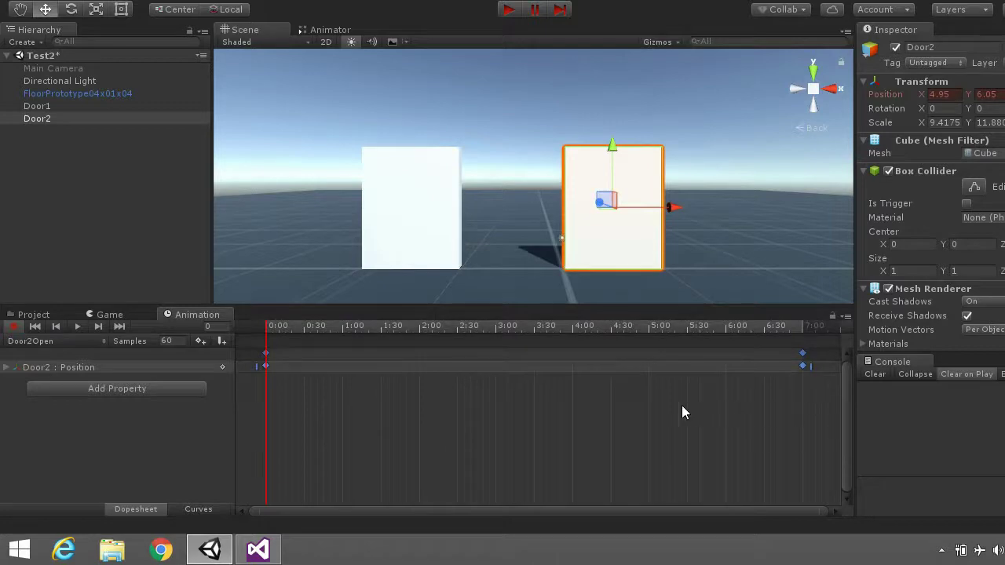
pyautogui.click(134, 416)
# Create a new clip named Door2Close with a Door2 Position track
pyautogui.click(65, 340)
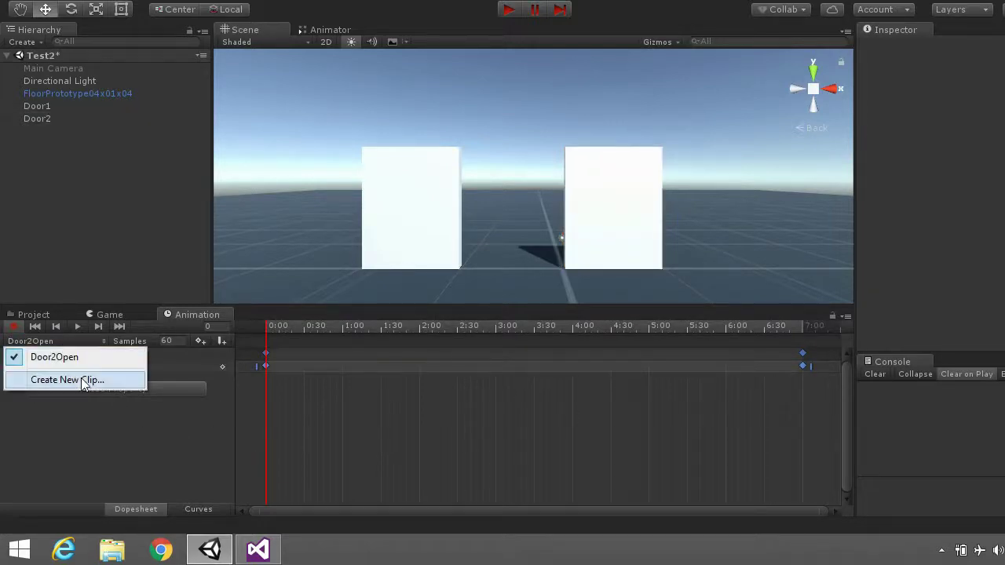
pyautogui.click(85, 380)
pyautogui.write('Door2Close')
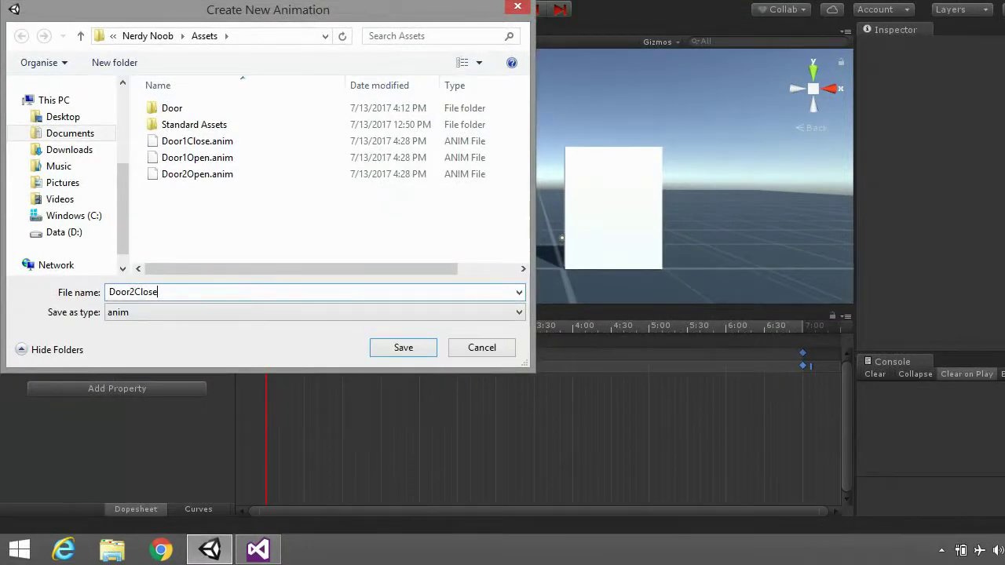
pyautogui.press('Return')
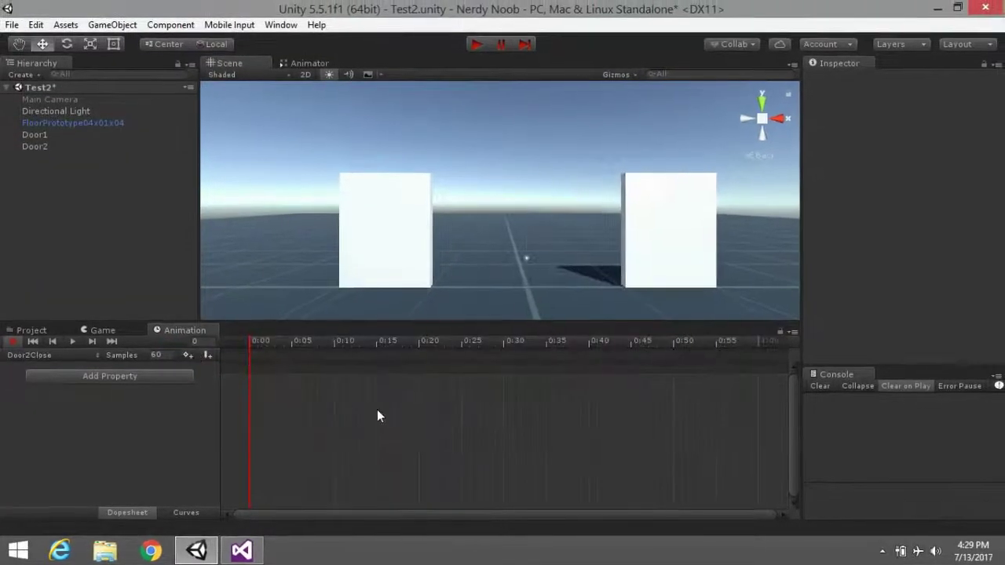
pyautogui.click(174, 377)
pyautogui.click(213, 346)
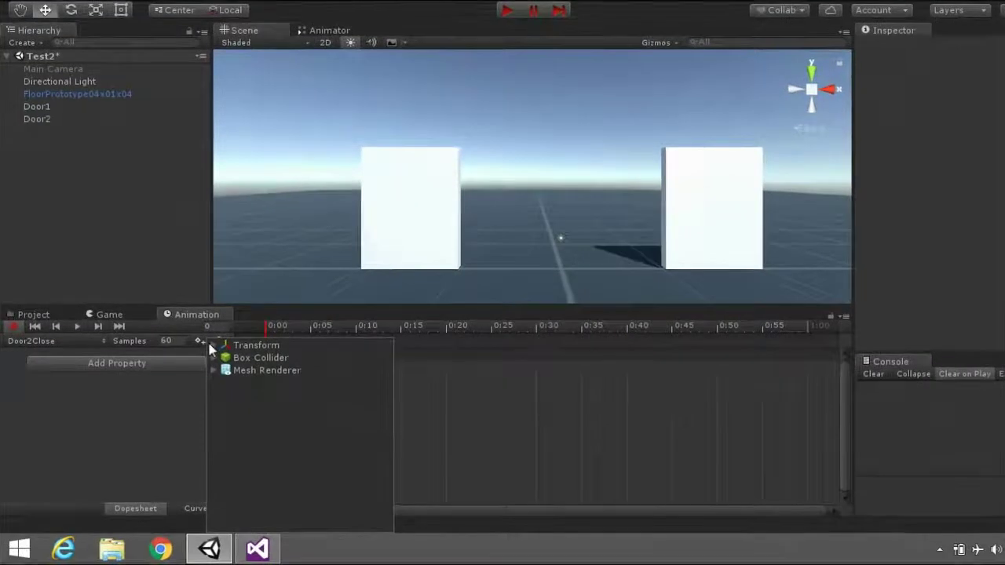
pyautogui.click(384, 358)
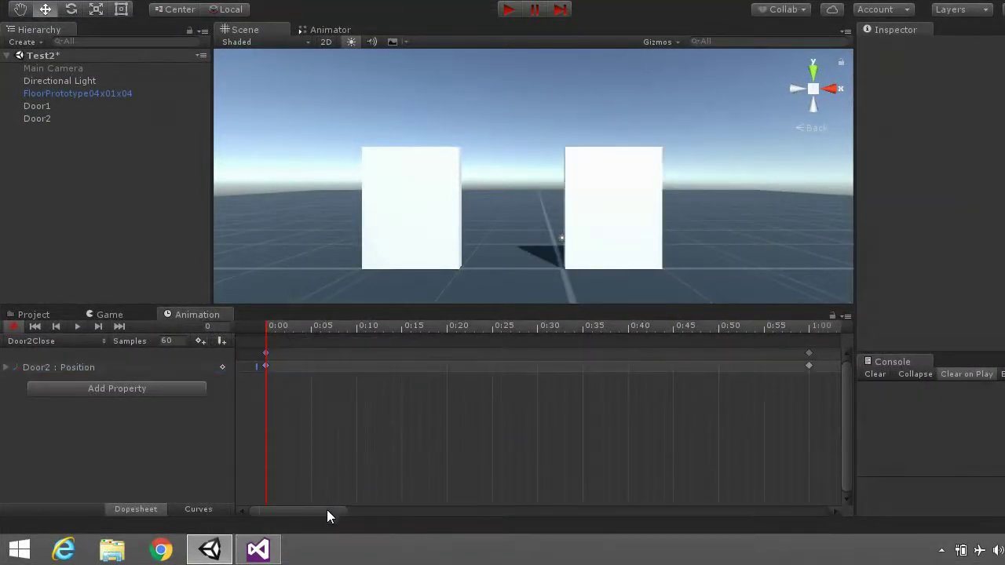
# Delete the Door2Close keyframes near 1:00, keeping the start and end keys
pyautogui.scroll(-2, 415, 465)
pyautogui.scroll(-2, 416, 465)
pyautogui.scroll(-1, 422, 453)
pyautogui.scroll(-1, 422, 453)
pyautogui.scroll(-2, 423, 453)
pyautogui.scroll(-2, 422, 453)
pyautogui.scroll(-2, 422, 453)
pyautogui.scroll(-2, 422, 451)
pyautogui.scroll(-2, 423, 450)
pyautogui.scroll(1, 419, 441)
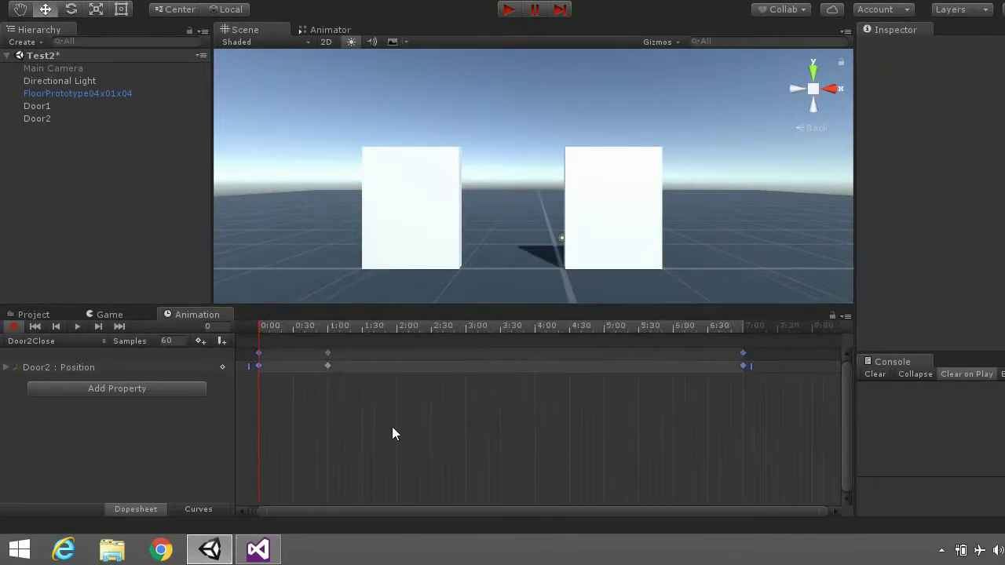
pyautogui.click(324, 353)
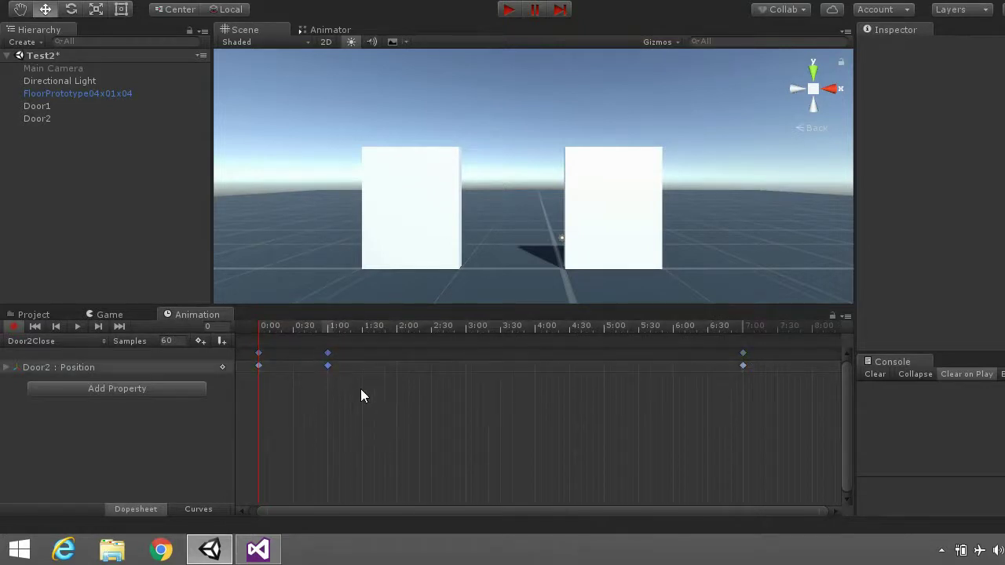
pyautogui.press('Delete')
pyautogui.moveTo(812, 401); pyautogui.dragTo(239, 334)
pyautogui.press('Delete')
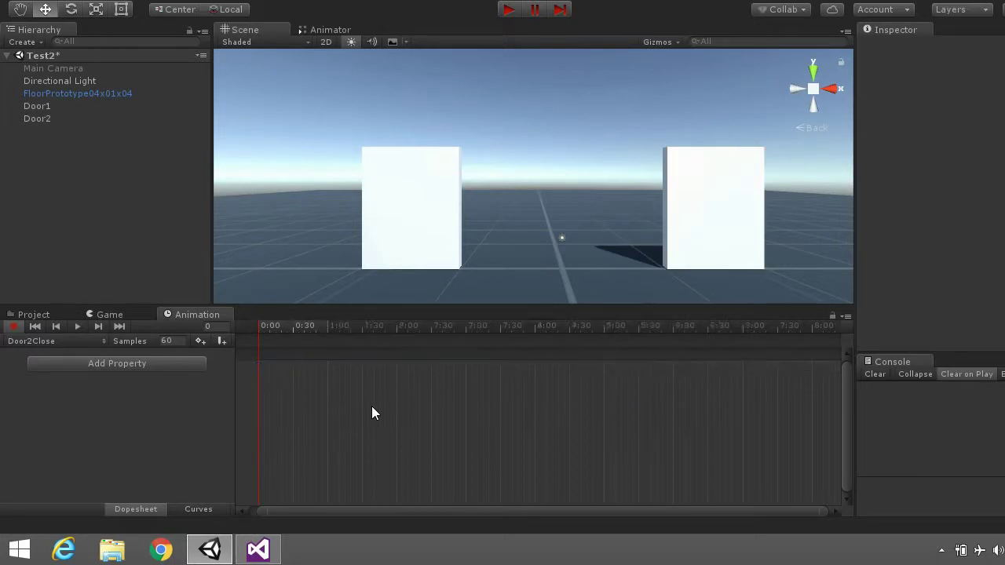
pyautogui.hotkey('ctrl', 'z')
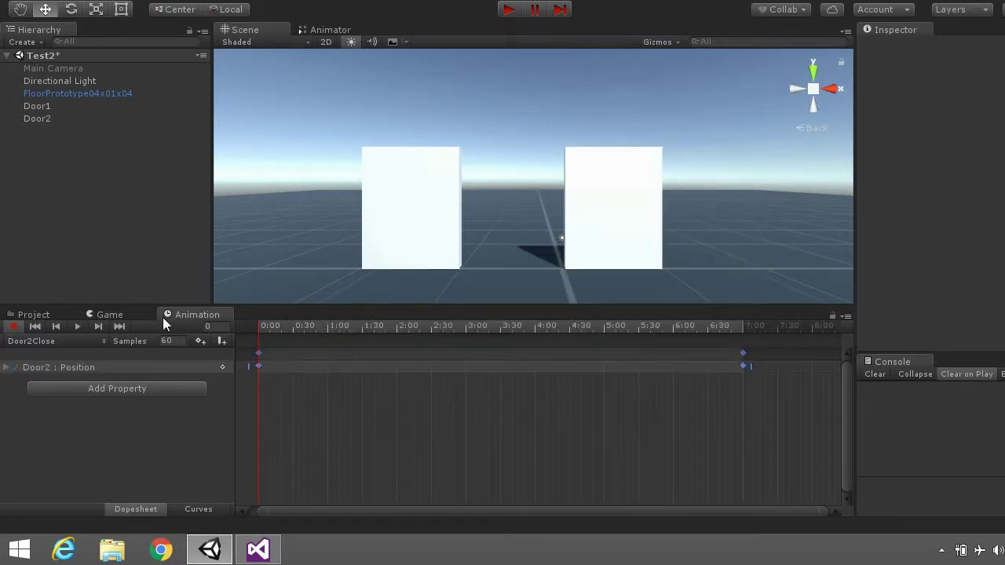
pyautogui.click(727, 409)
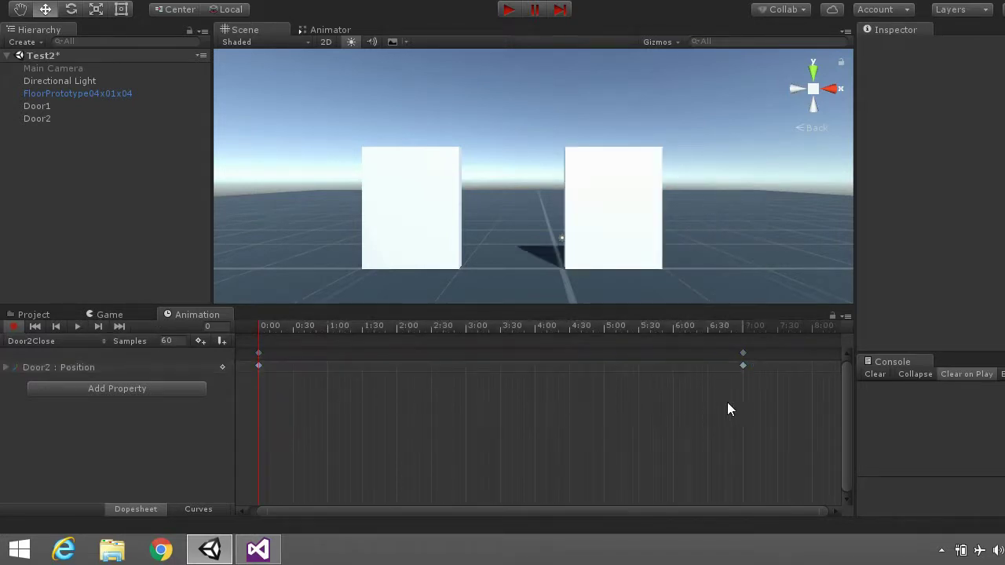
# Swap the start and end keyframes so Door2Close slides the opposite way, then preview it
pyautogui.moveTo(743, 352); pyautogui.dragTo(684, 353)
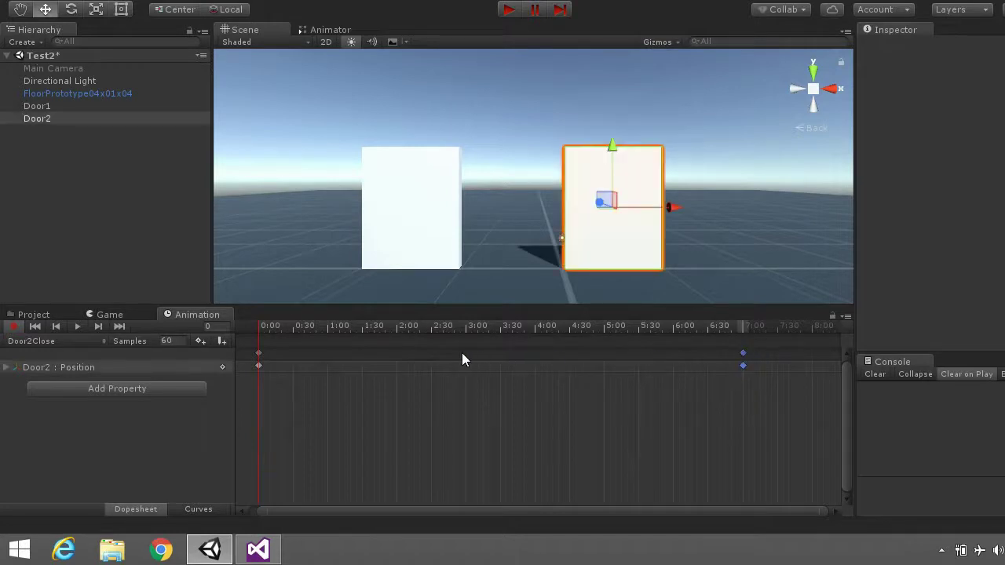
pyautogui.moveTo(365, 410)
pyautogui.mouseDown()
pyautogui.moveTo(236, 350)
pyautogui.moveTo(737, 361)
pyautogui.mouseUp()
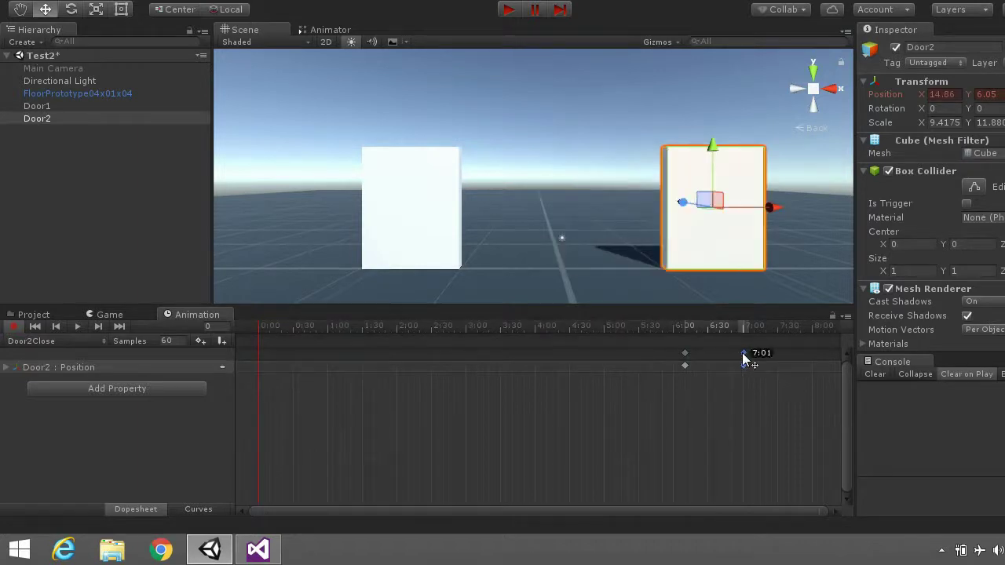
pyautogui.moveTo(685, 354); pyautogui.dragTo(119, 350)
pyautogui.click(78, 324)
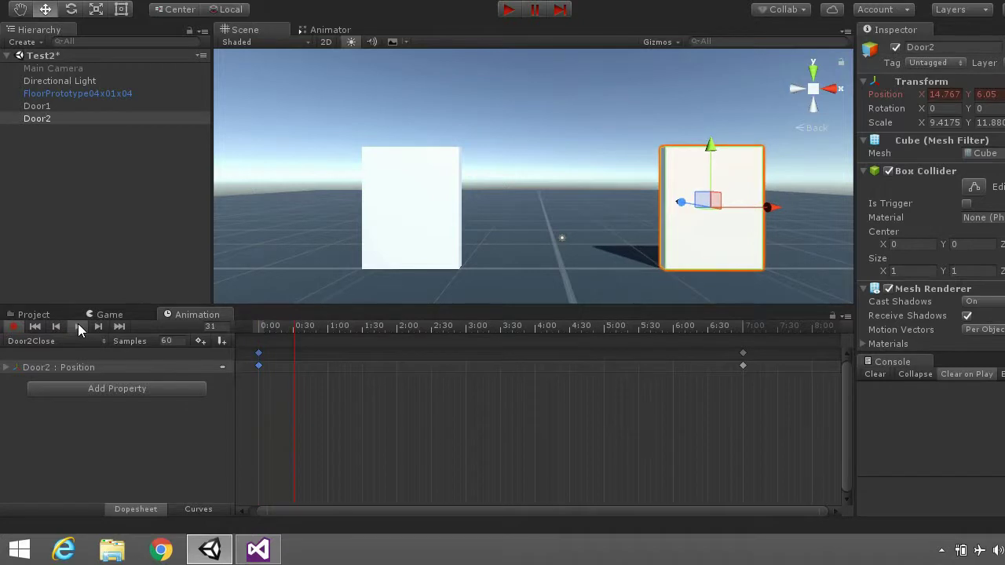
pyautogui.click(40, 322)
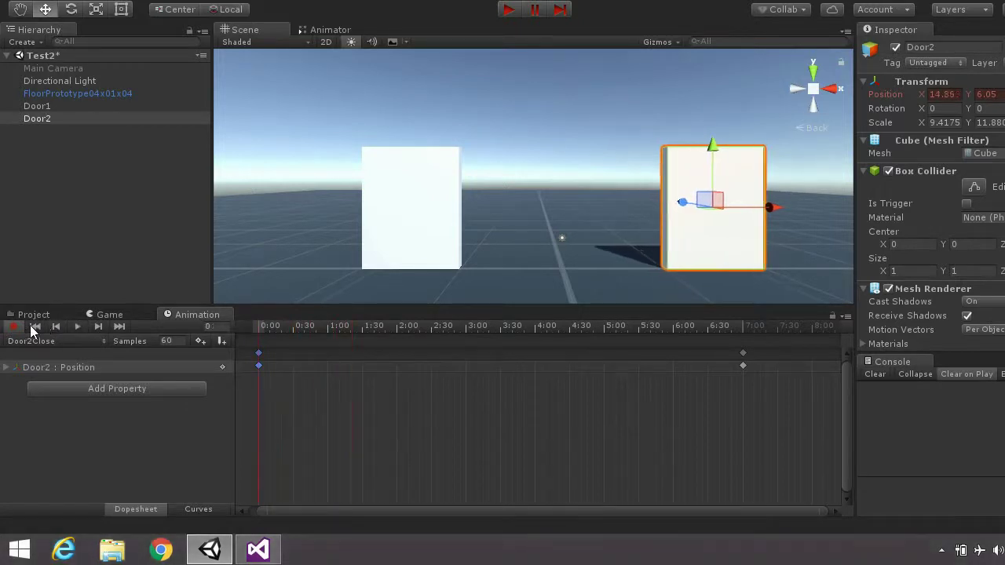
pyautogui.click(359, 451)
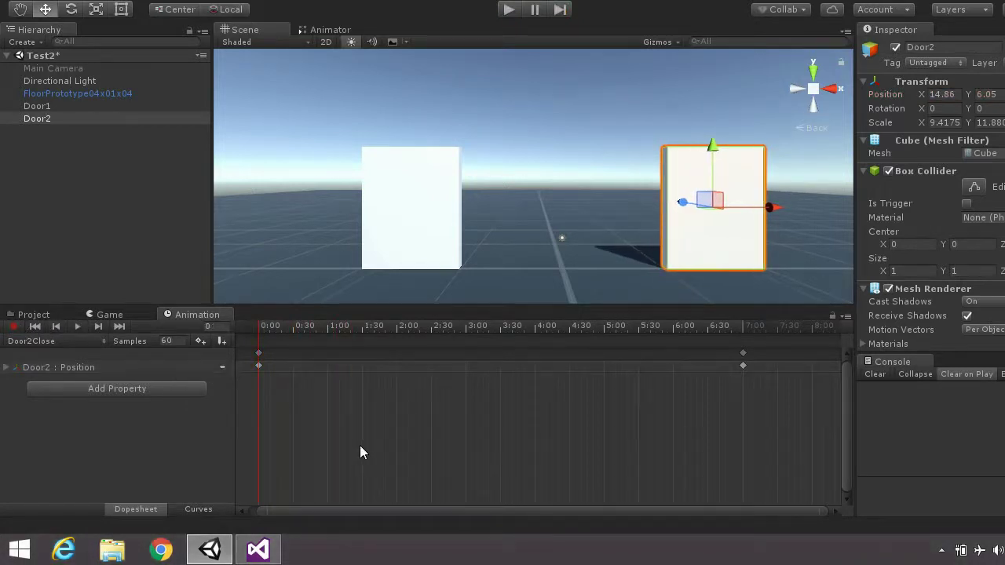
pyautogui.click(372, 431)
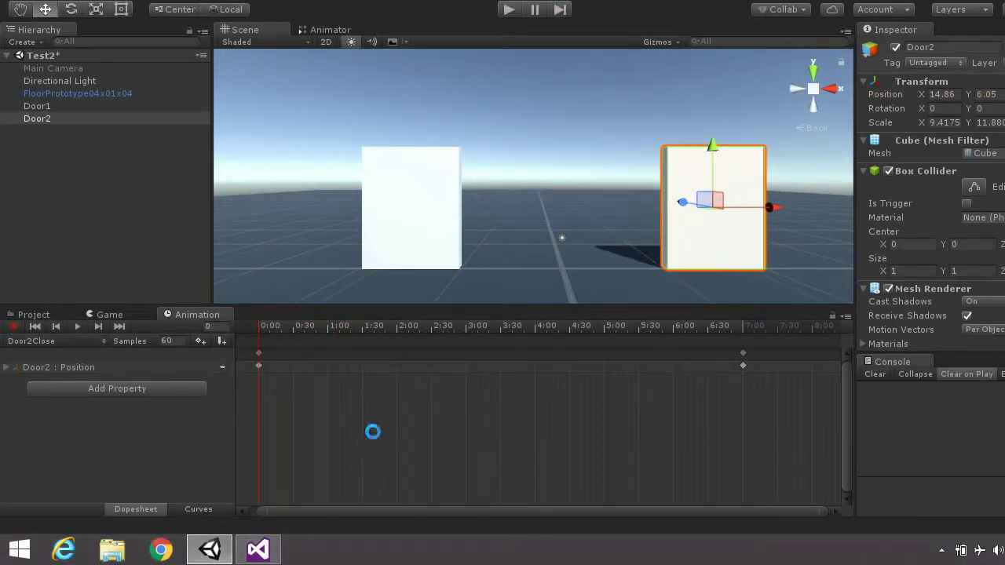
# Close the Animation panel, collapse Prototyping and Standard Assets, return to Assets, and select Door2
pyautogui.rightClick(180, 311)
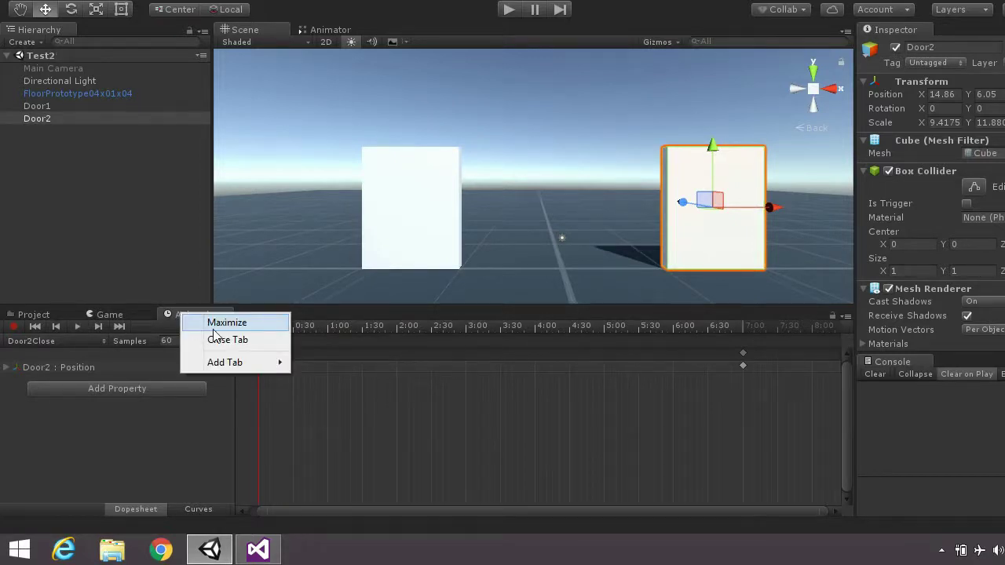
pyautogui.click(210, 339)
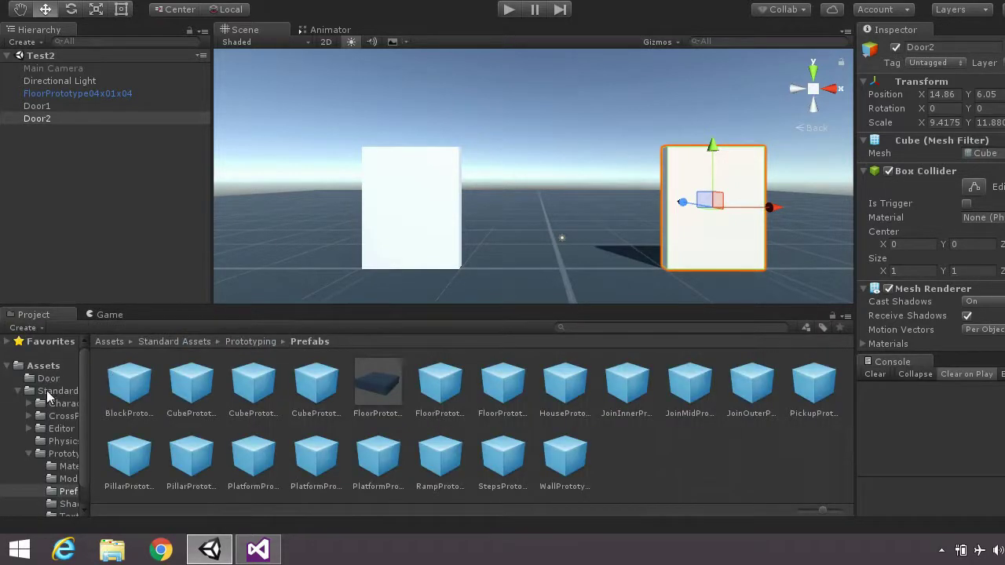
pyautogui.click(31, 453)
pyautogui.click(18, 391)
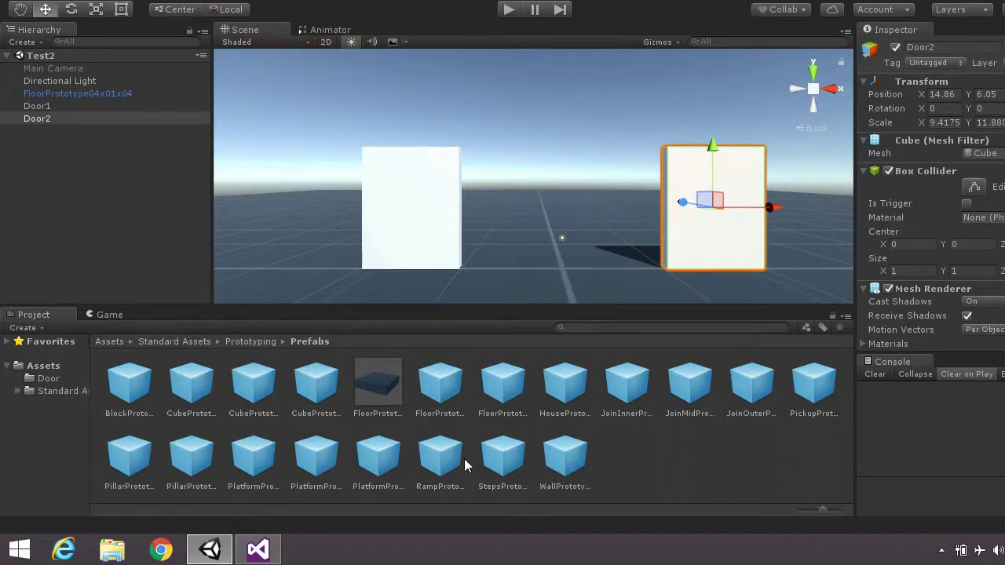
pyautogui.click(532, 221)
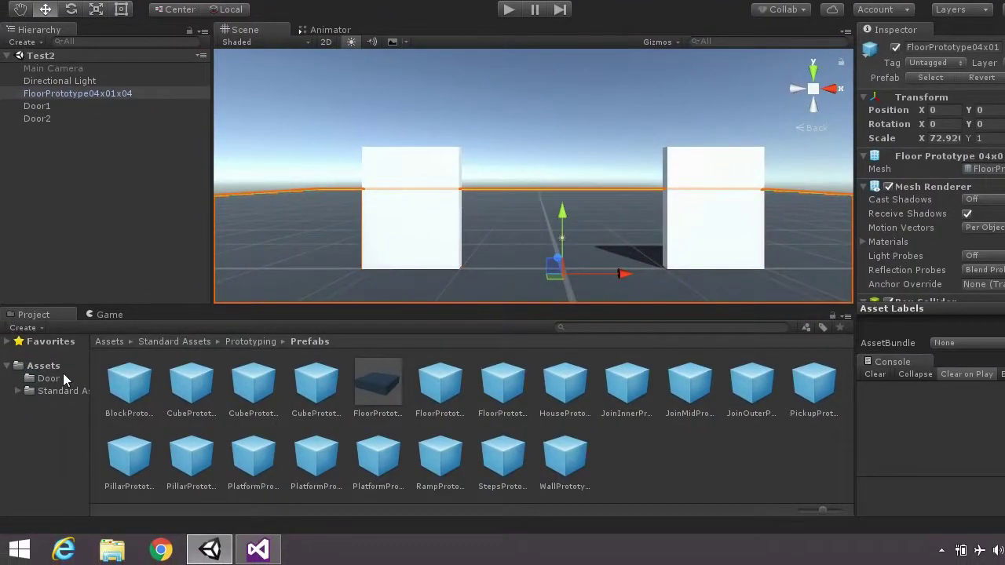
pyautogui.click(45, 368)
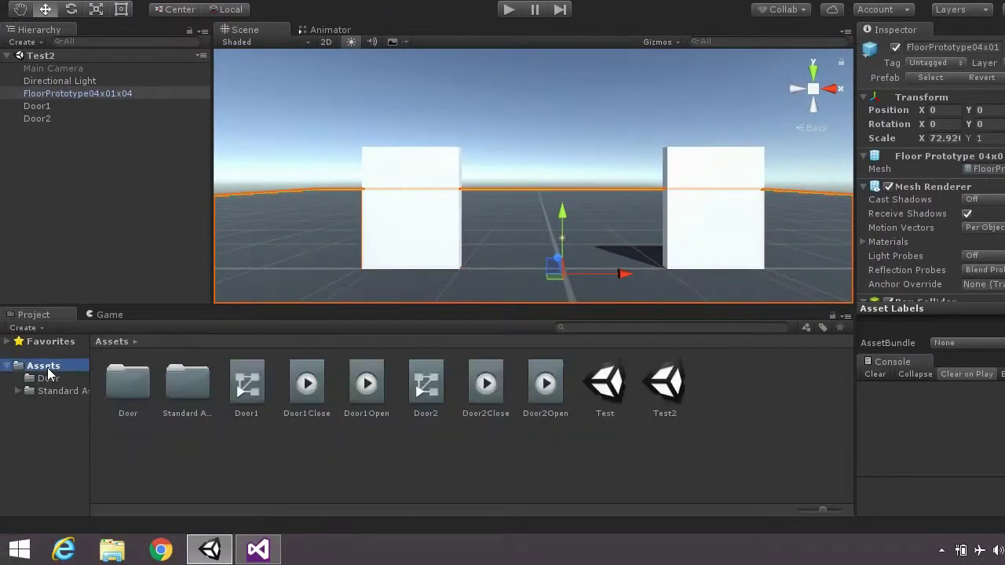
pyautogui.click(386, 473)
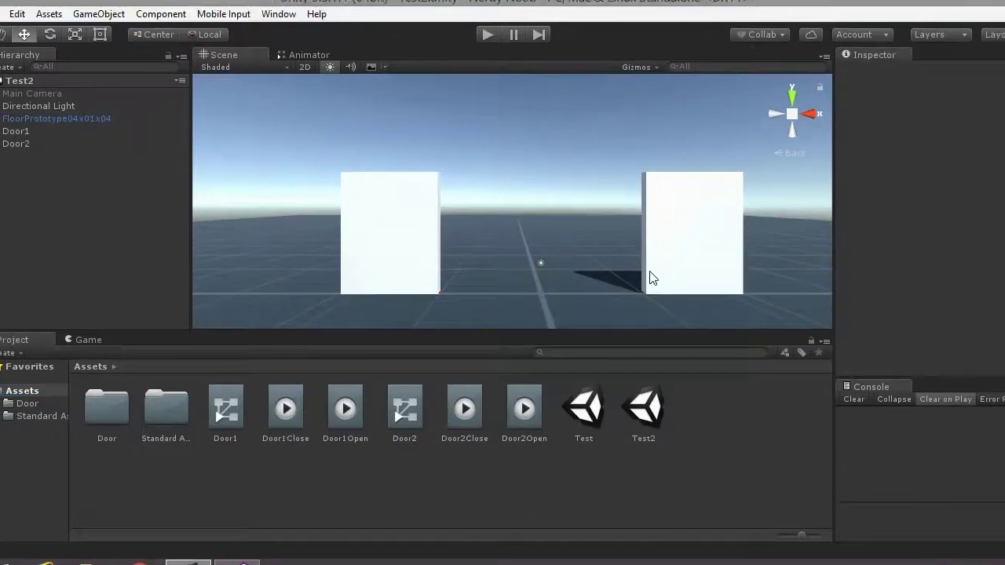
pyautogui.click(696, 235)
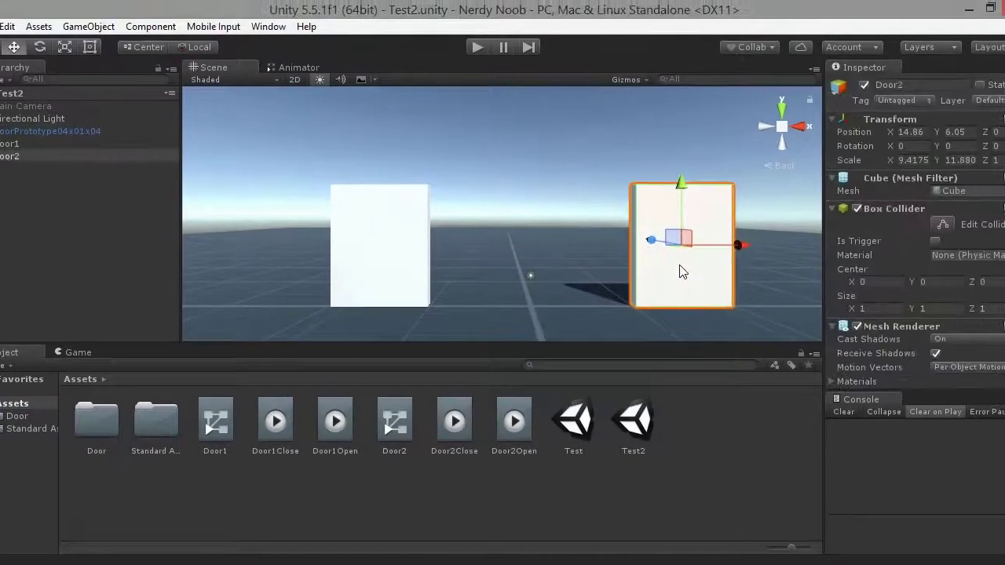
# Slide Door2 left and Door1 right toward the centre of the scene
pyautogui.moveTo(648, 285); pyautogui.dragTo(594, 281, button='middle')
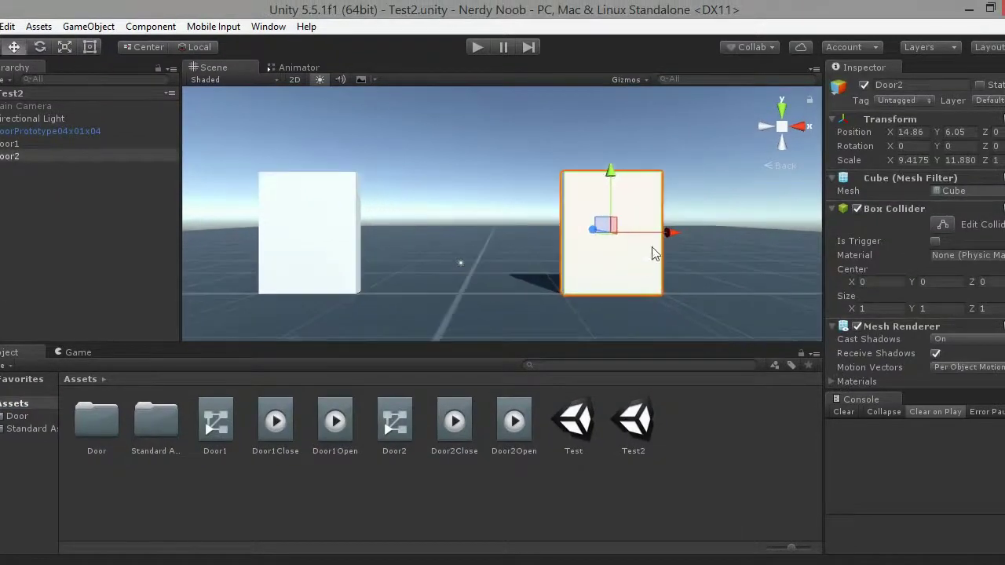
pyautogui.moveTo(673, 233); pyautogui.dragTo(573, 233)
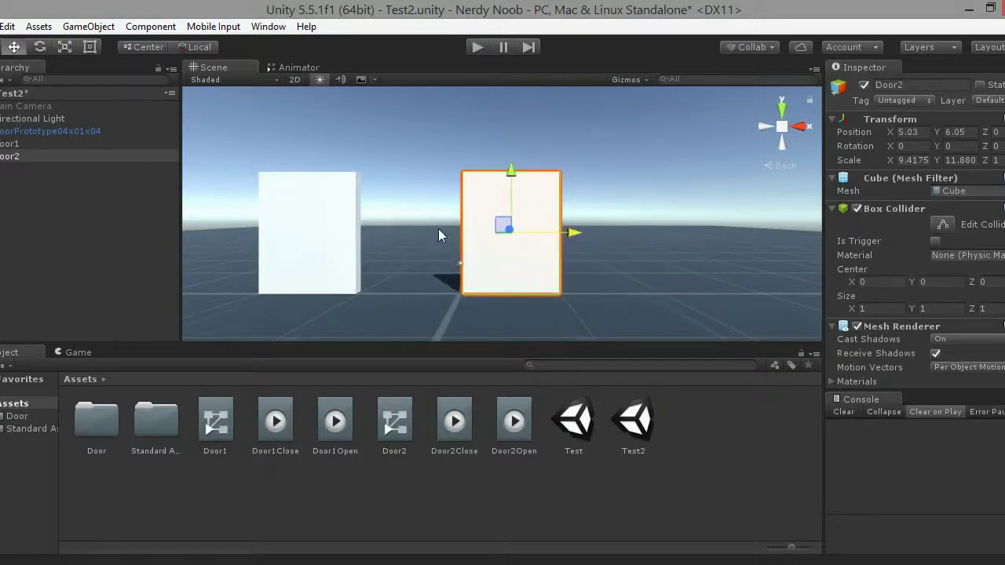
pyautogui.click(345, 232)
pyautogui.moveTo(372, 230); pyautogui.dragTo(475, 249)
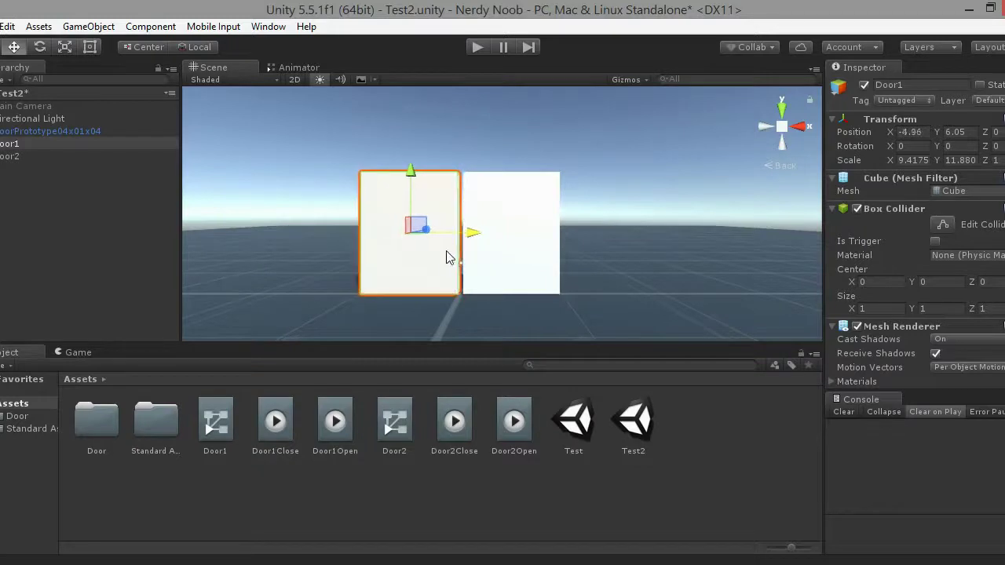
# Nudge the doors until they touch, with Door1 at X -4.67, and save the Test2 scene
pyautogui.moveTo(348, 252); pyautogui.dragTo(624, 240, button='right')
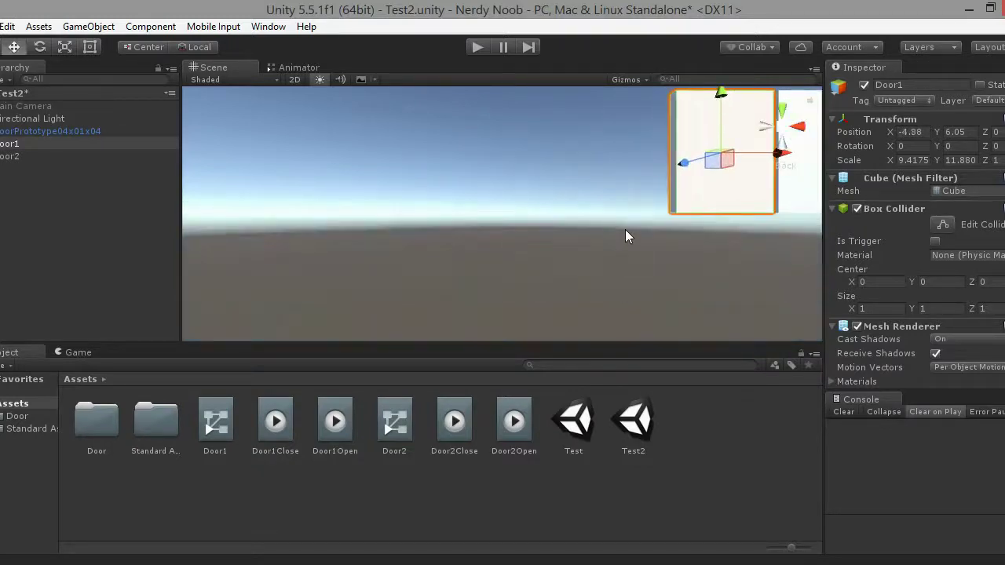
pyautogui.moveTo(530, 264); pyautogui.dragTo(482, 253, button='right')
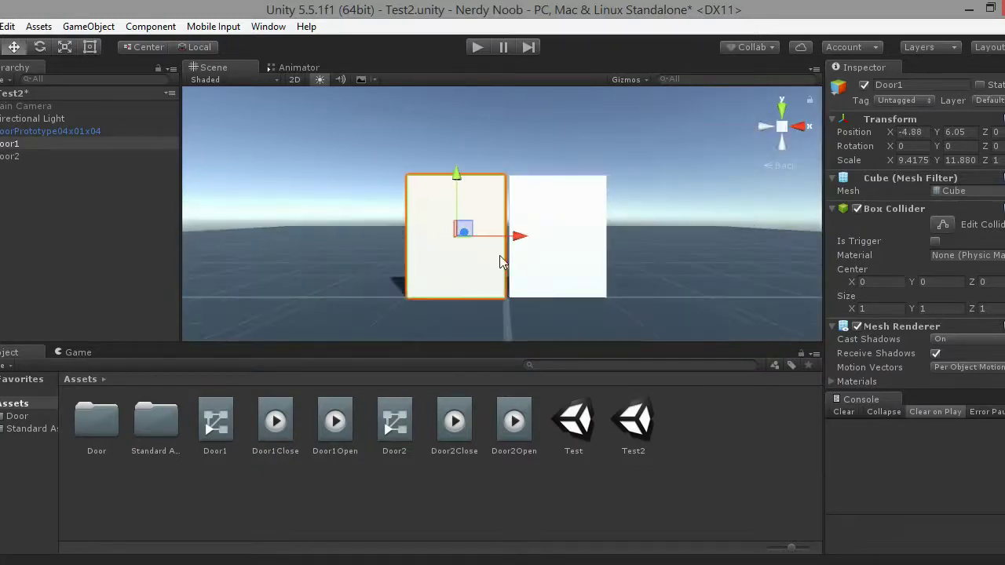
pyautogui.moveTo(526, 295); pyautogui.dragTo(527, 224, button='middle')
pyautogui.click(559, 181)
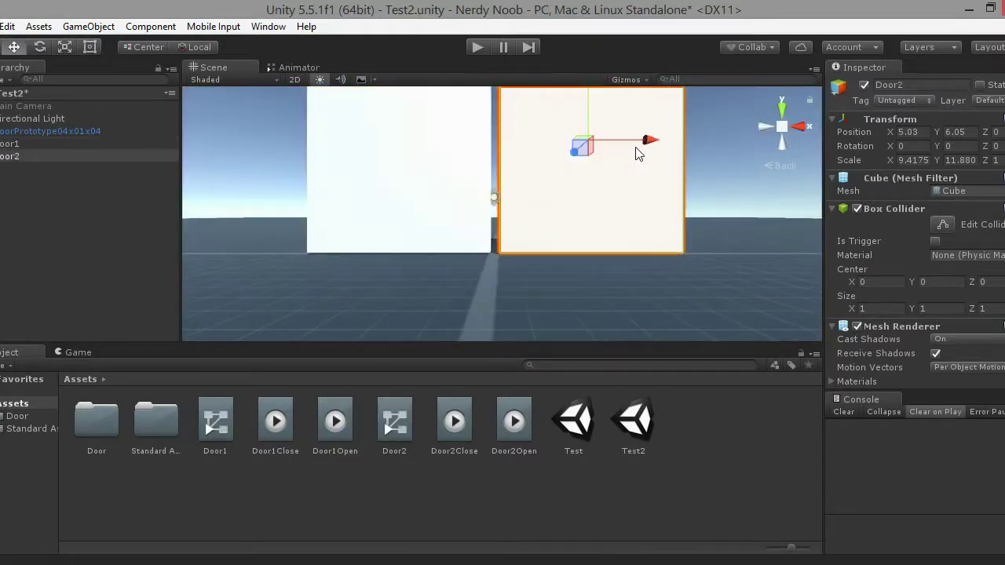
pyautogui.moveTo(652, 144); pyautogui.dragTo(497, 150)
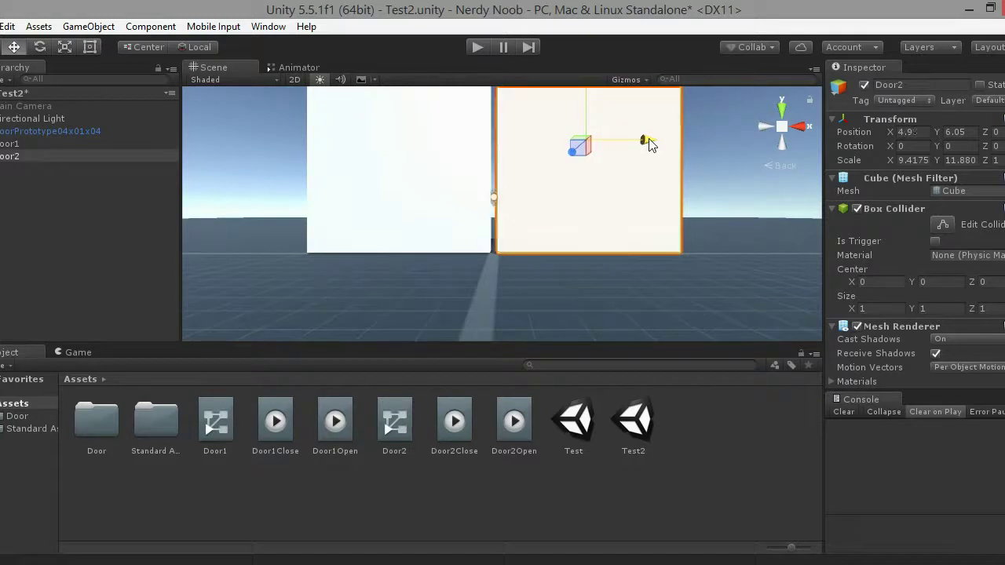
pyautogui.click(487, 142)
pyautogui.moveTo(468, 143); pyautogui.dragTo(471, 261)
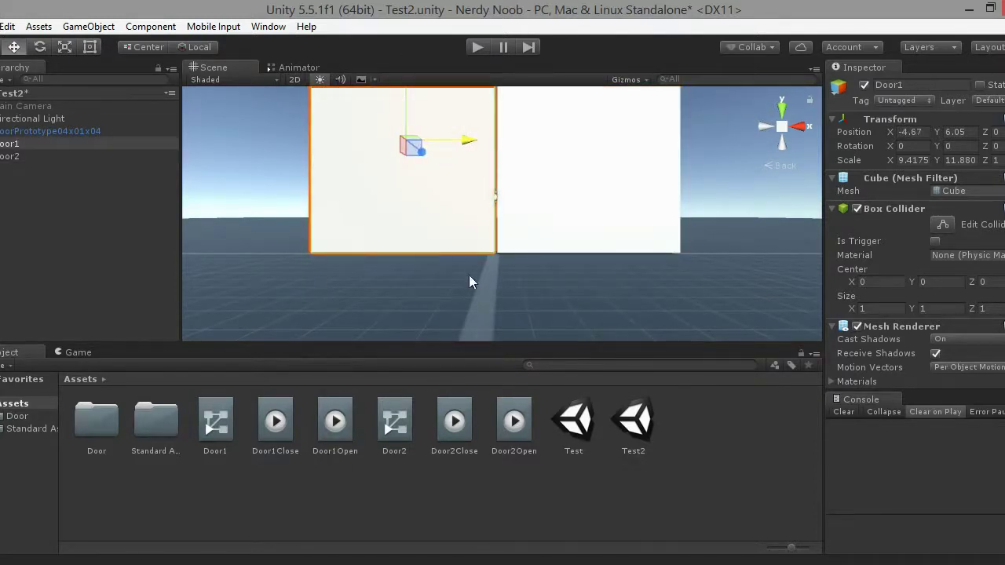
pyautogui.hotkey('ctrl', 's')
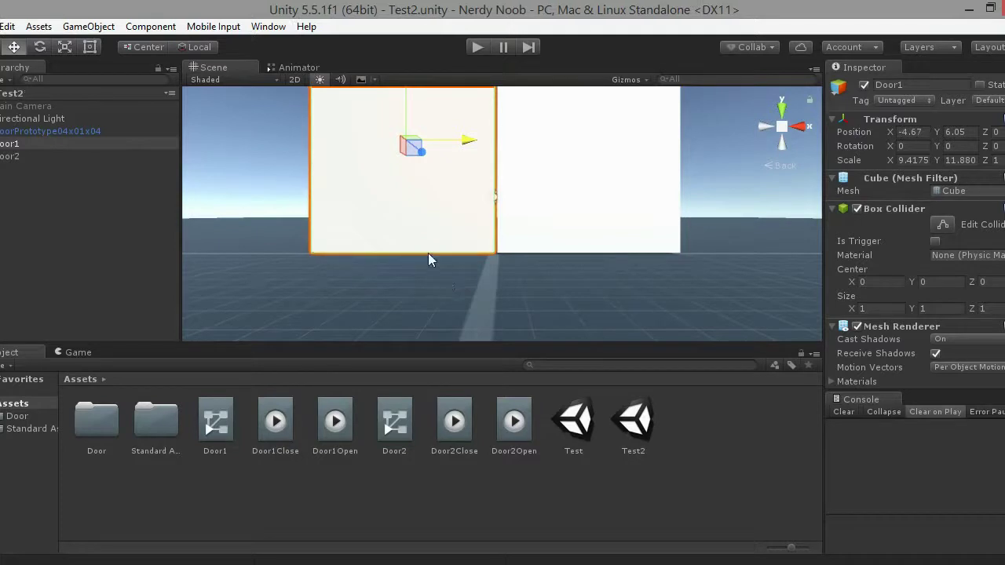
# Drag FPSController from Standard Assets > Characters > FirstPersonCharacter > Prefabs into the scene
pyautogui.scroll(-5, 426, 253)
pyautogui.doubleClick(150, 434)
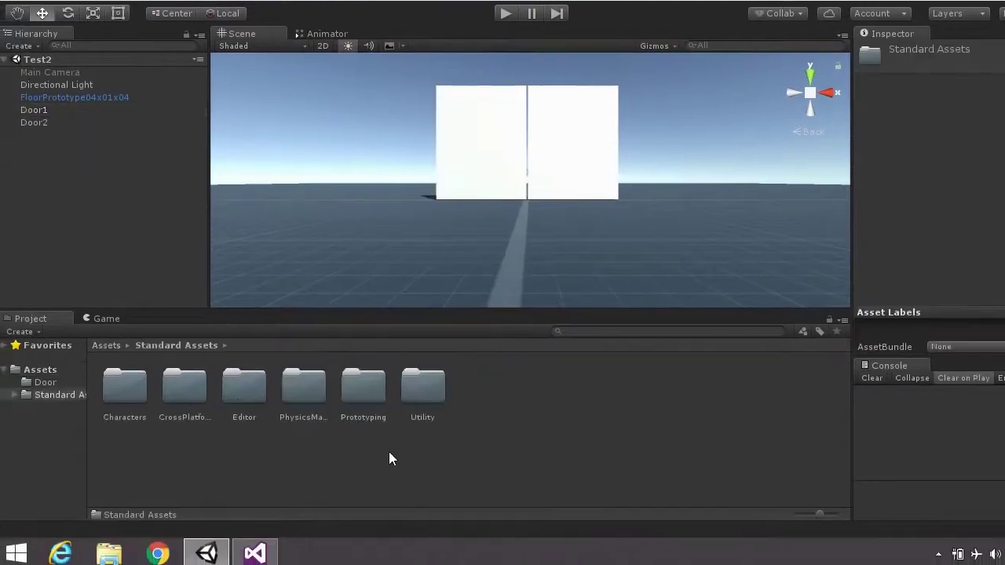
pyautogui.doubleClick(116, 376)
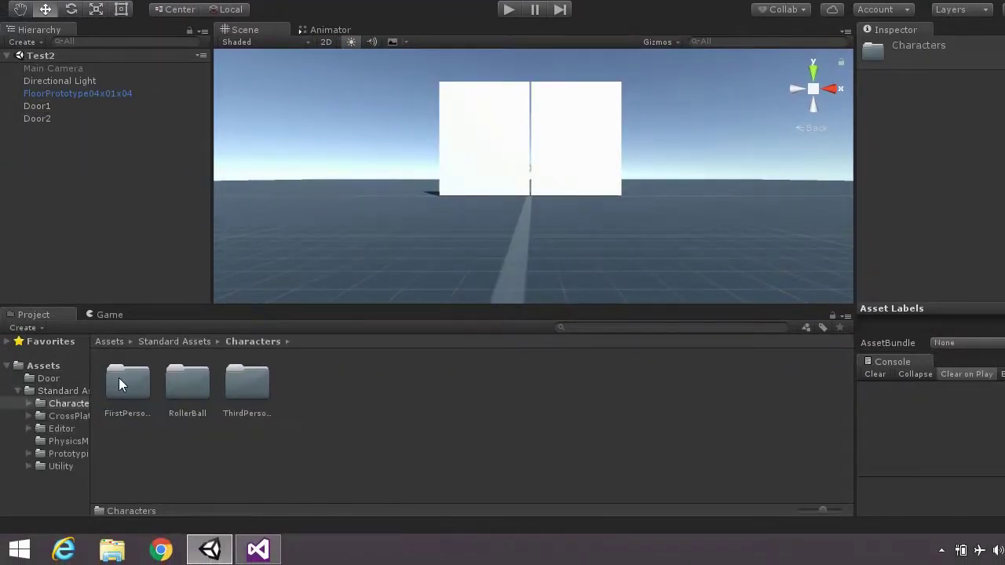
pyautogui.click(141, 385)
pyautogui.doubleClick(139, 385)
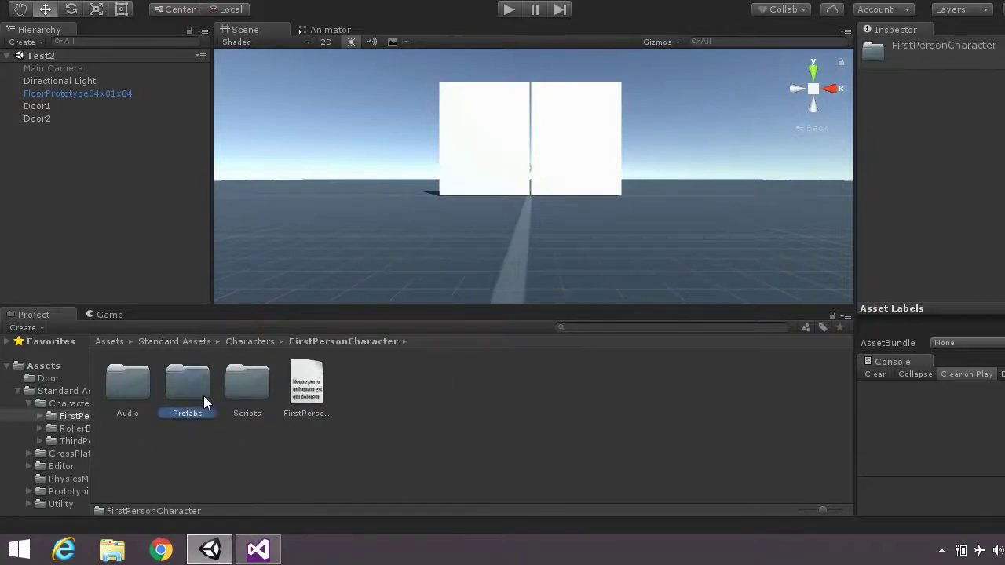
pyautogui.doubleClick(203, 396)
pyautogui.moveTo(137, 390); pyautogui.dragTo(505, 229)
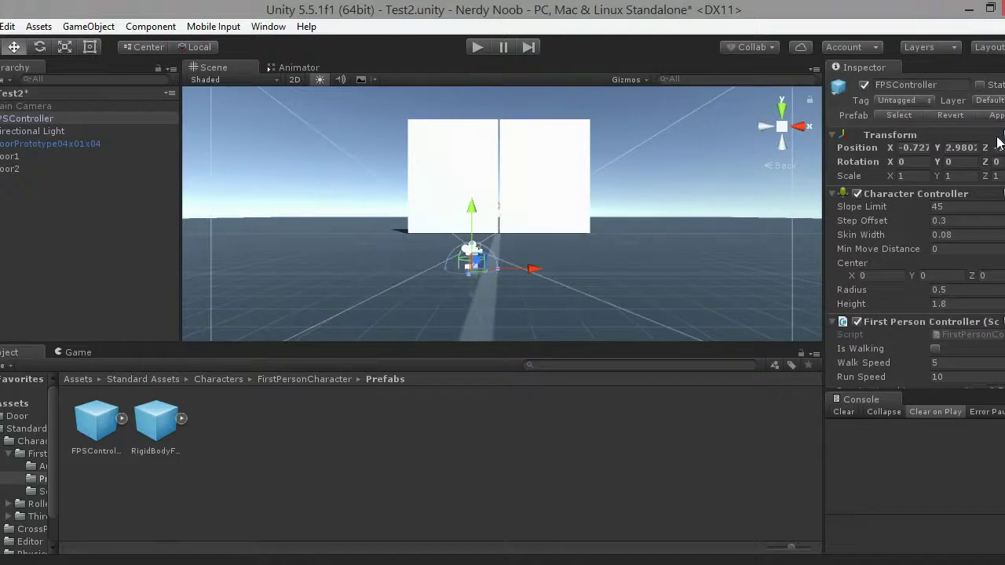
# Reset the FPSController's transform, then raise it and move it back along Z
pyautogui.click(1000, 143)
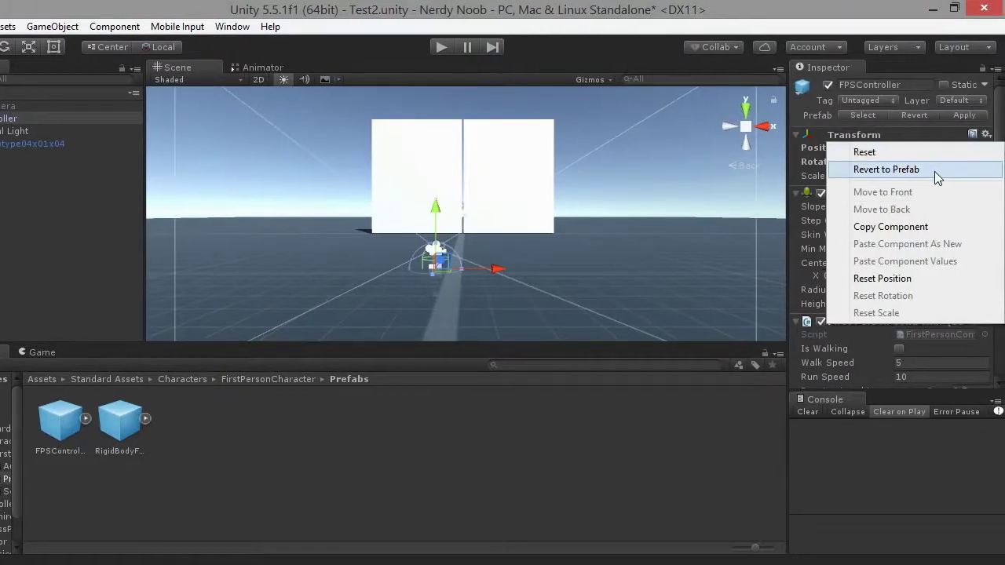
pyautogui.click(924, 154)
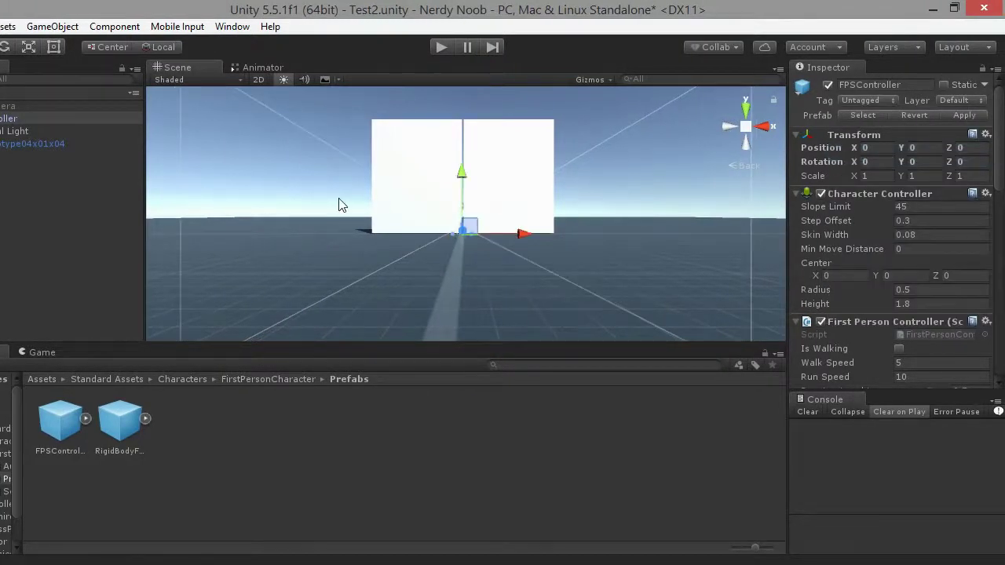
pyautogui.moveTo(338, 205); pyautogui.dragTo(386, 152, button='right')
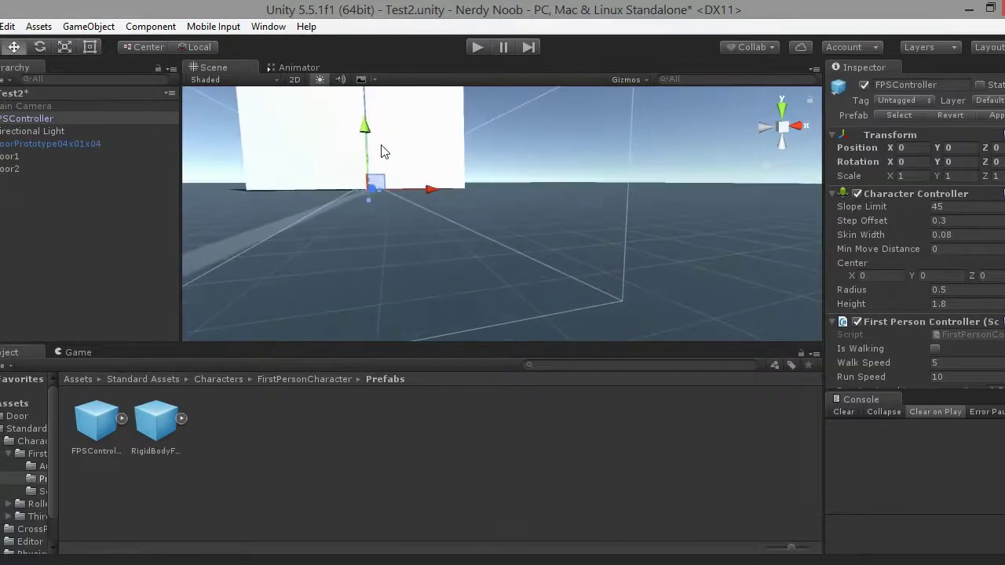
pyautogui.moveTo(364, 126); pyautogui.dragTo(364, 101)
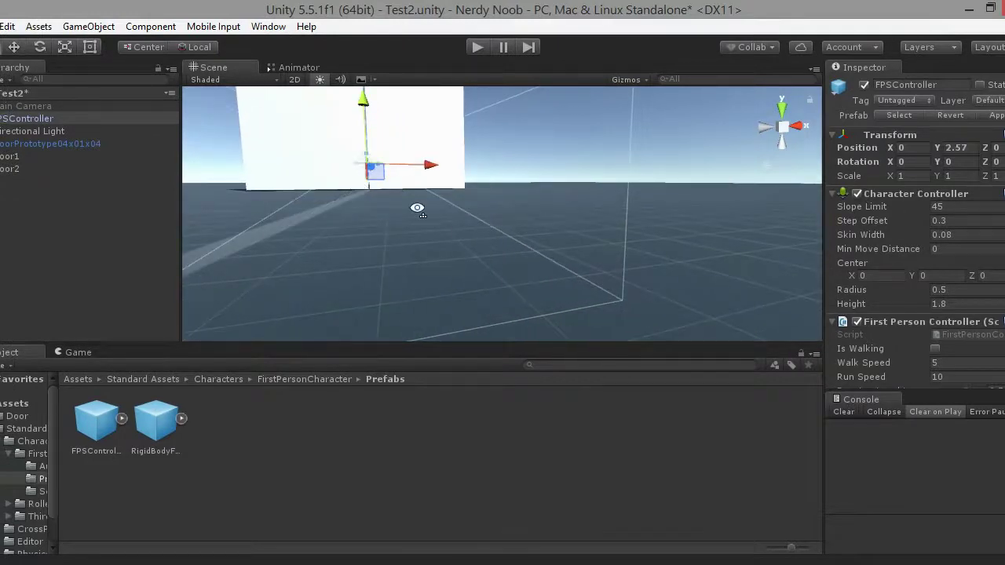
pyautogui.moveTo(416, 208)
pyautogui.mouseDown(button='right')
pyautogui.moveTo(370, 206)
pyautogui.moveTo(400, 196)
pyautogui.mouseUp(button='right')
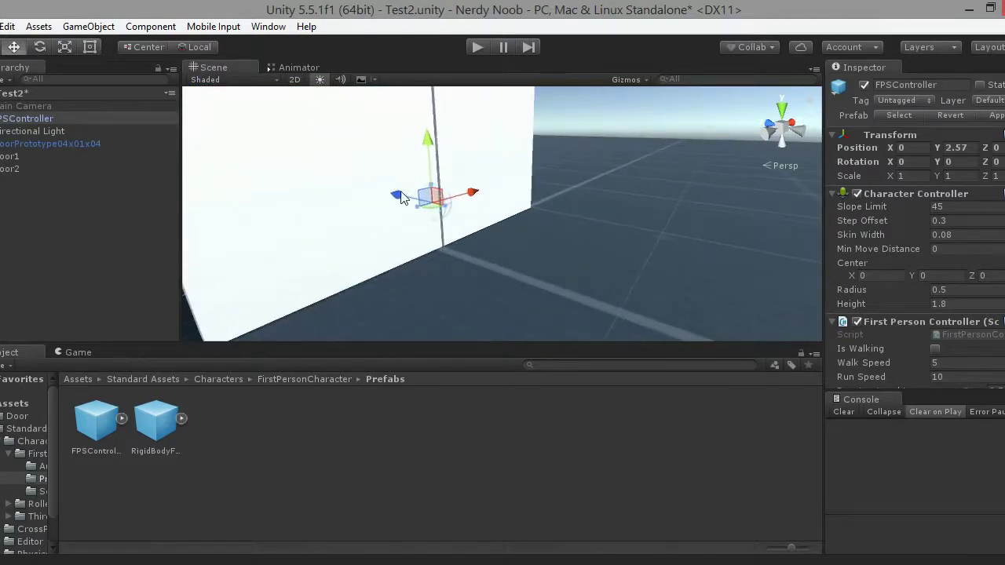
pyautogui.moveTo(400, 196); pyautogui.dragTo(611, 244)
pyautogui.moveTo(652, 273); pyautogui.dragTo(485, 251, button='middle')
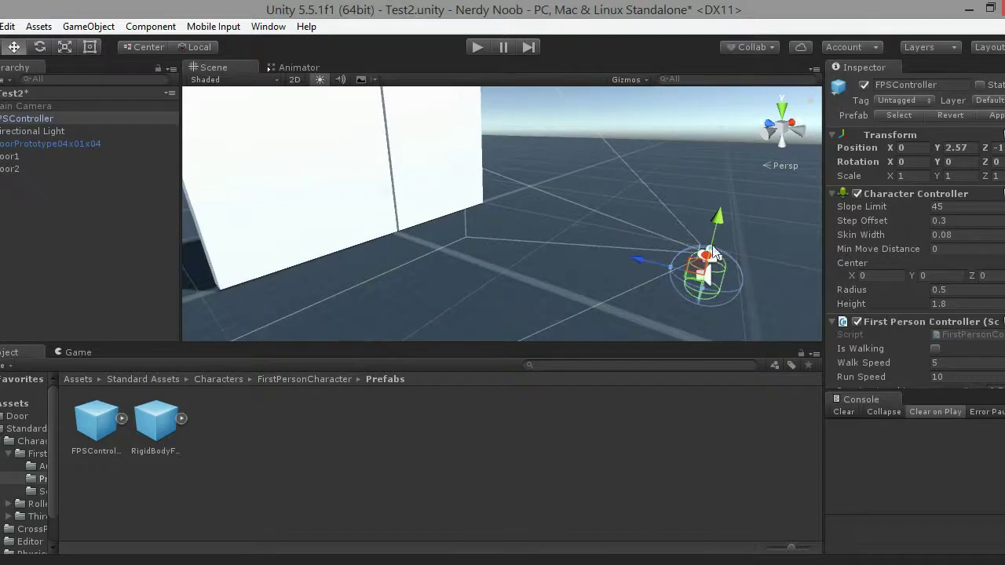
pyautogui.moveTo(724, 240); pyautogui.dragTo(613, 203, button='middle')
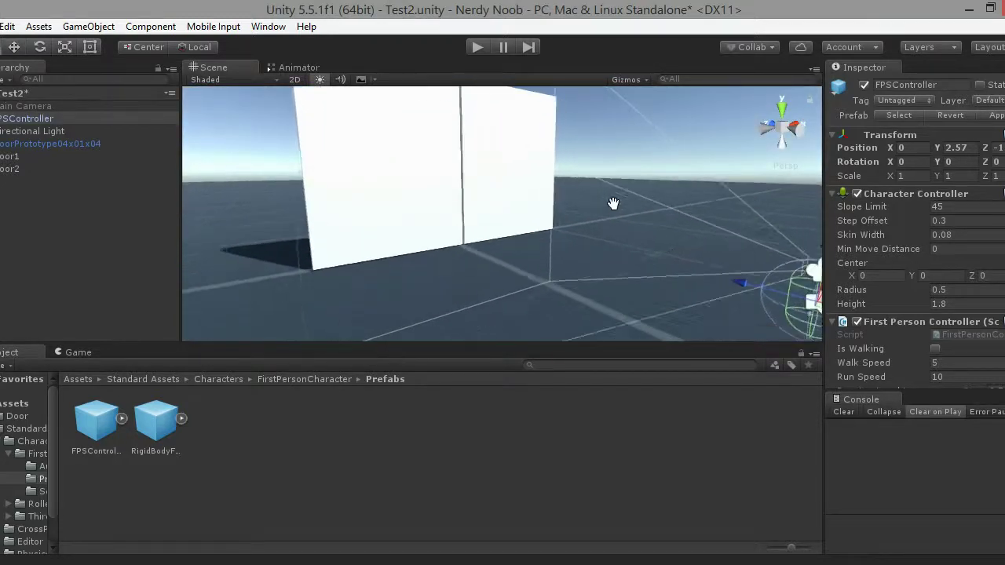
pyautogui.moveTo(613, 203)
pyautogui.mouseDown(button='middle')
pyautogui.moveTo(518, 235)
pyautogui.moveTo(411, 240)
pyautogui.mouseUp(button='middle')
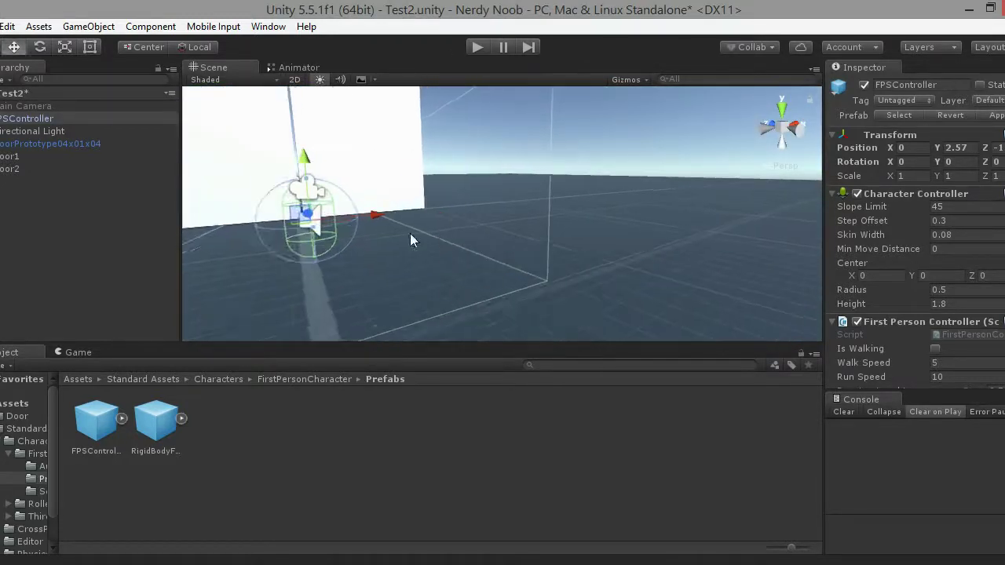
# Settle the controller on the ground at Y 0.91, Z -20.99 and apply the changes to its prefab
pyautogui.moveTo(306, 161); pyautogui.dragTo(318, 234)
pyautogui.moveTo(367, 247)
pyautogui.mouseDown(button='middle')
pyautogui.moveTo(367, 171)
pyautogui.moveTo(365, 206)
pyautogui.mouseUp(button='middle')
pyautogui.moveTo(309, 145); pyautogui.dragTo(310, 126)
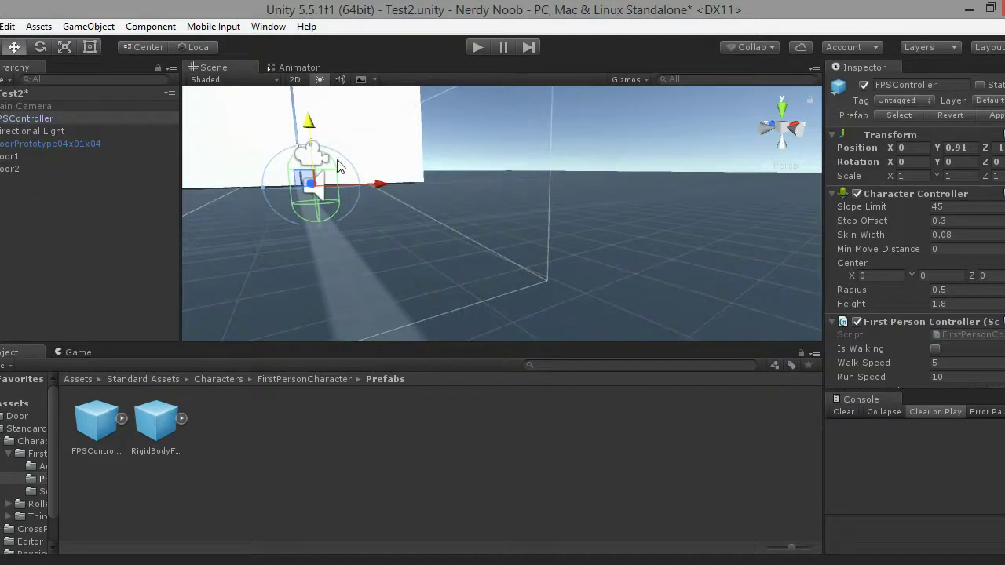
pyautogui.moveTo(354, 196); pyautogui.dragTo(567, 247, button='middle')
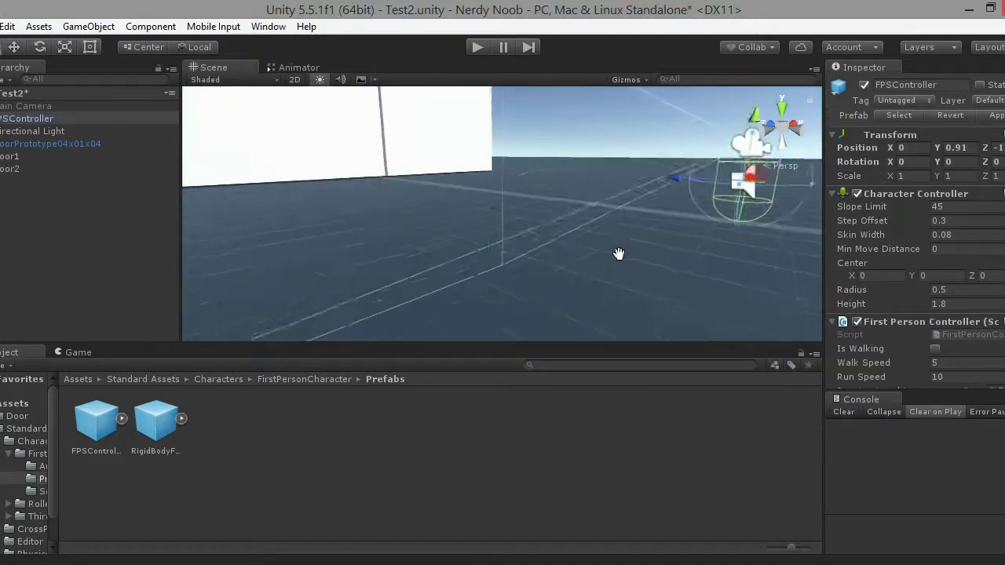
pyautogui.scroll(-3, 573, 239)
pyautogui.moveTo(591, 206); pyautogui.dragTo(638, 236)
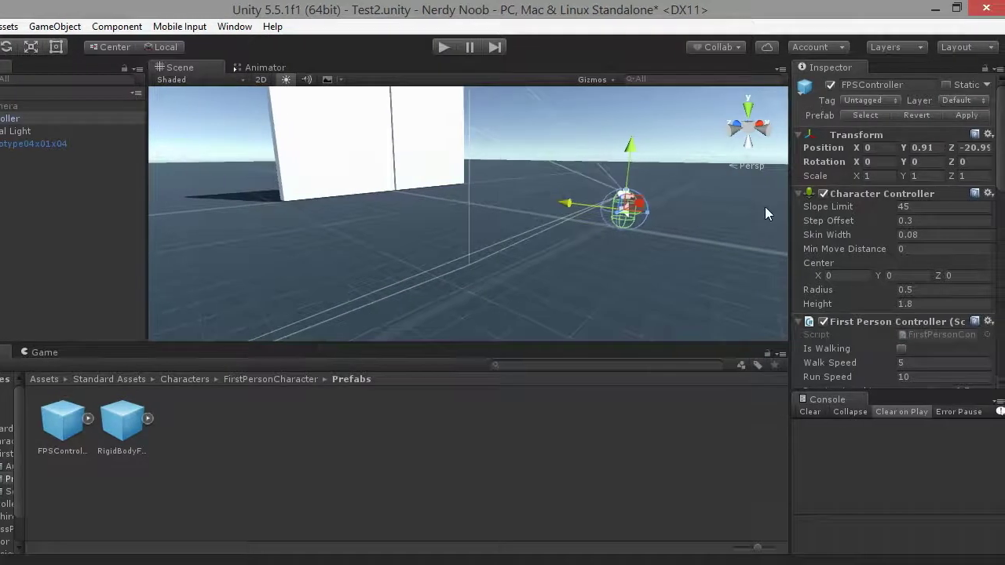
pyautogui.click(965, 116)
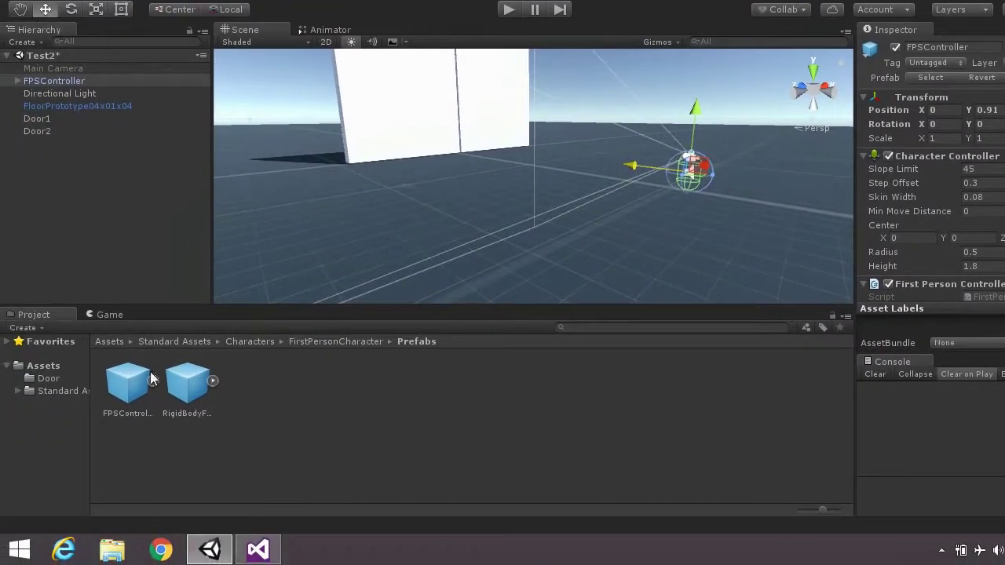
pyautogui.click(109, 341)
# Create a new C# script in Assets named Doors
pyautogui.click(301, 453)
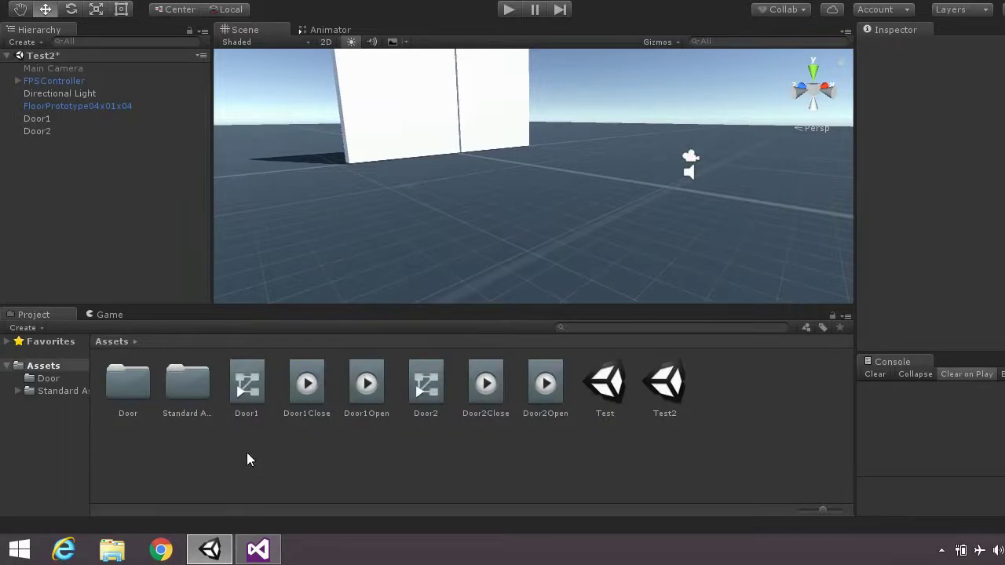
pyautogui.rightClick(415, 445)
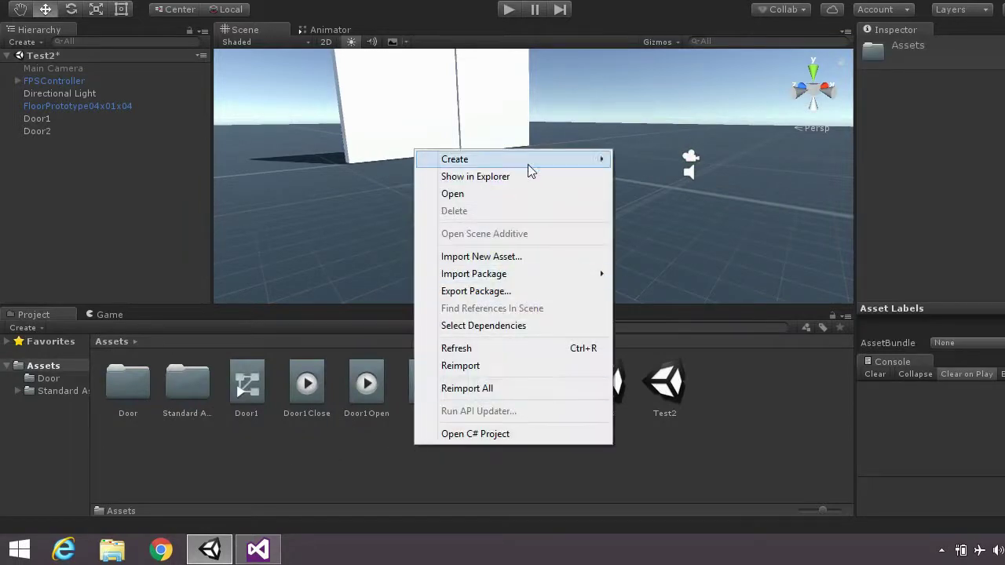
pyautogui.moveTo(588, 159)
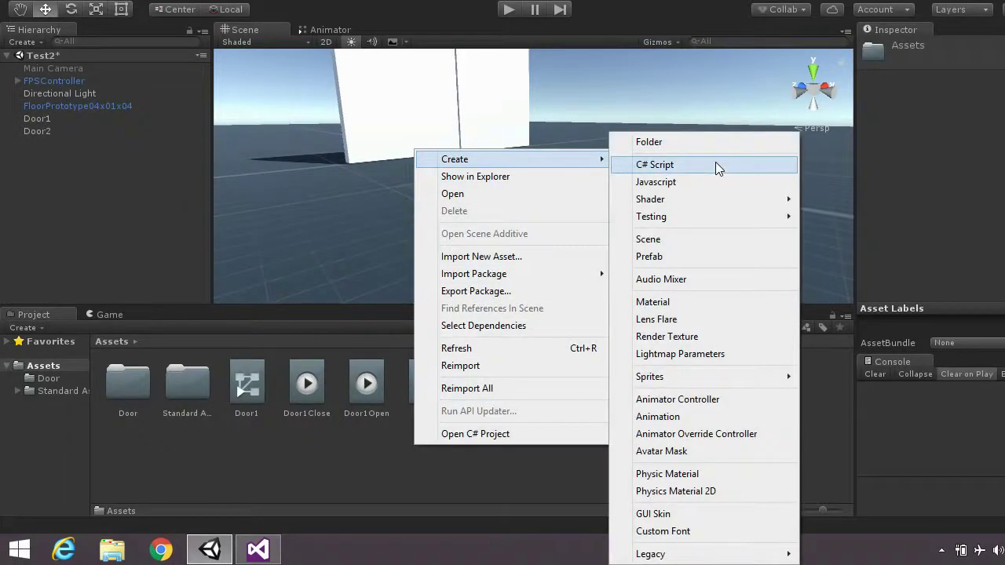
pyautogui.click(715, 164)
pyautogui.write('Doors')
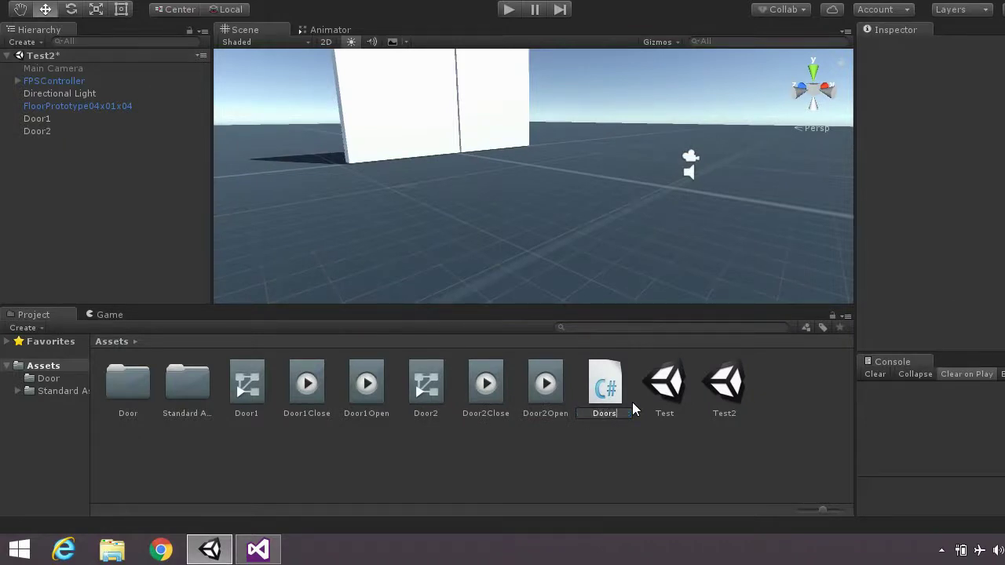
pyautogui.press('Return')
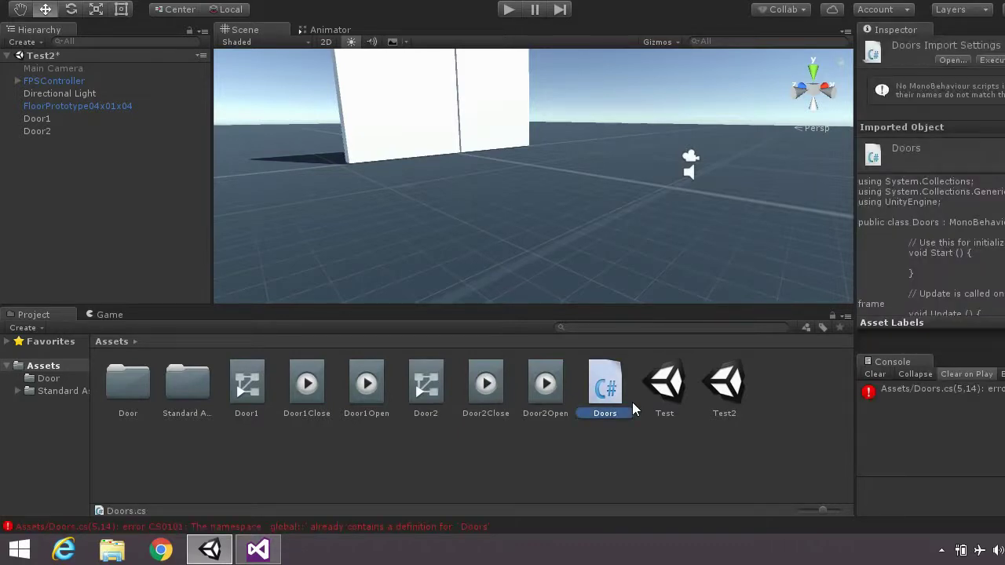
# Rename the script to New, then show Door1's Animator state graph
pyautogui.press('F2')
pyautogui.write('New')
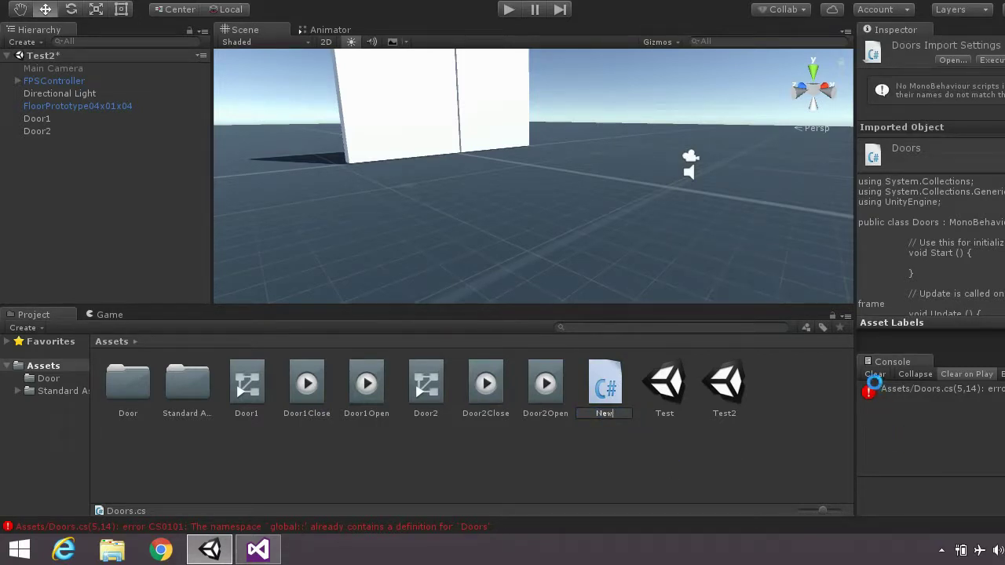
pyautogui.click(873, 375)
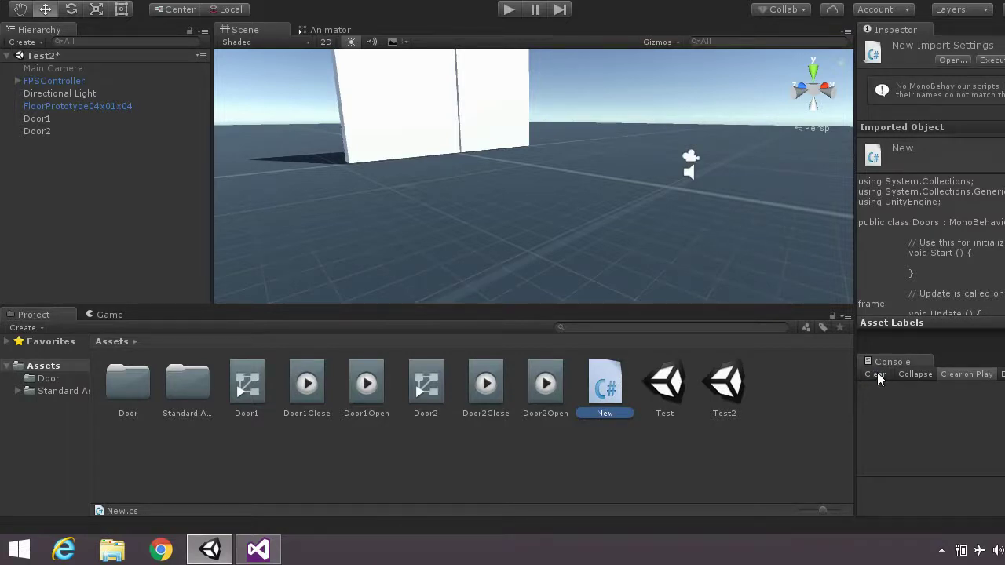
pyautogui.click(71, 121)
pyautogui.click(340, 30)
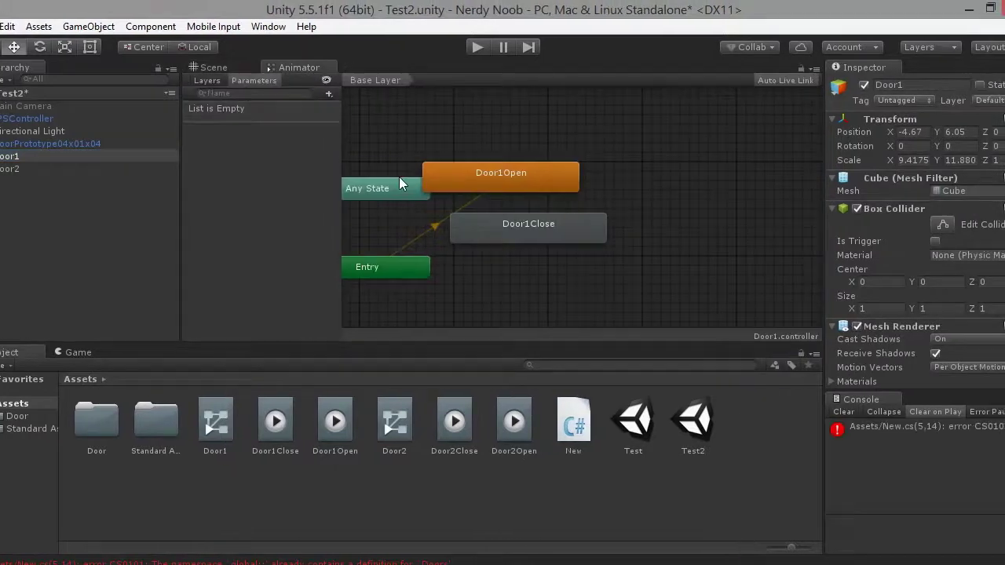
# Add an empty New State to Door1's Animator and set it as the layer default state
pyautogui.moveTo(542, 221); pyautogui.dragTo(611, 254)
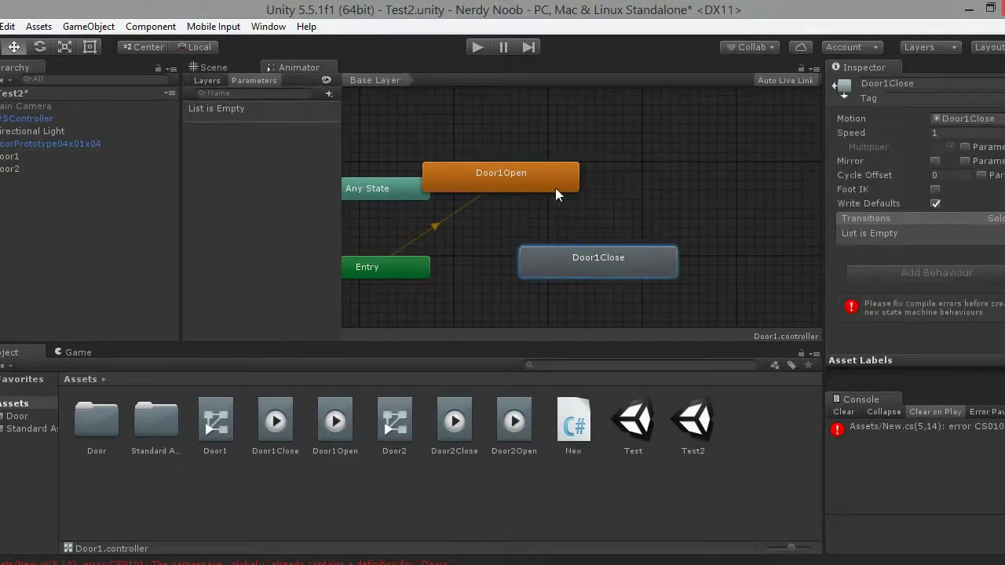
pyautogui.moveTo(549, 187); pyautogui.dragTo(618, 196)
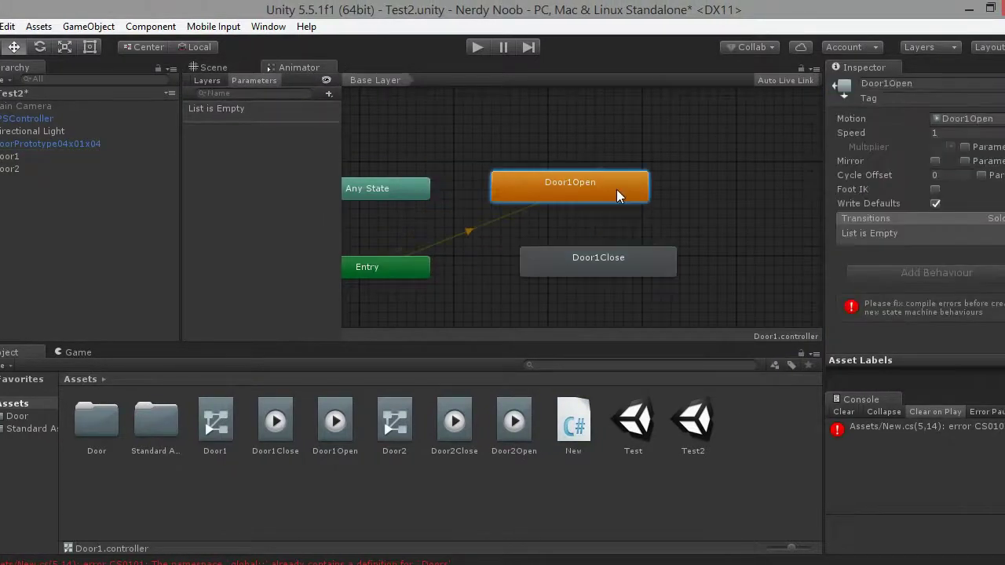
pyautogui.rightClick(439, 155)
pyautogui.moveTo(515, 159)
pyautogui.click(645, 160)
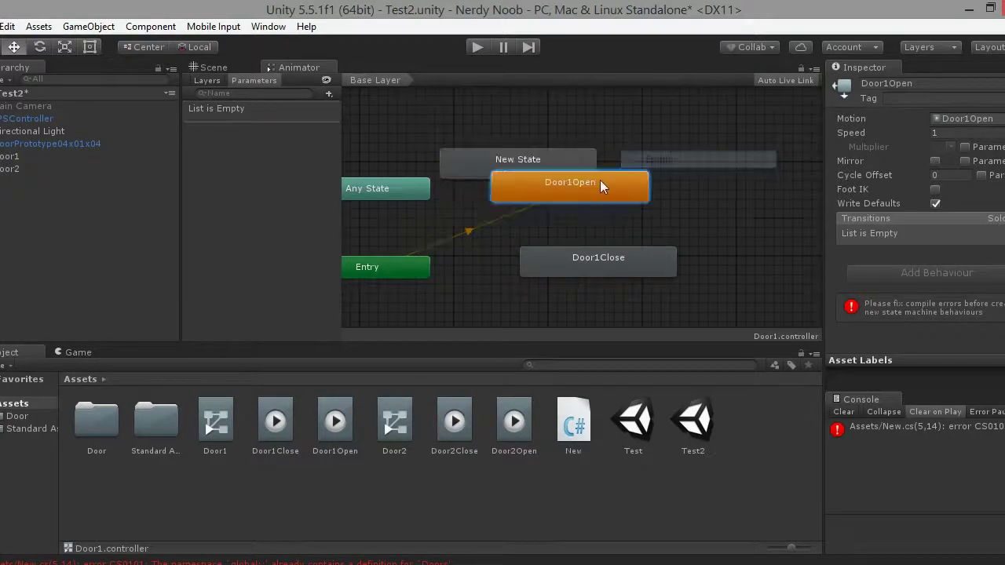
pyautogui.rightClick(517, 156)
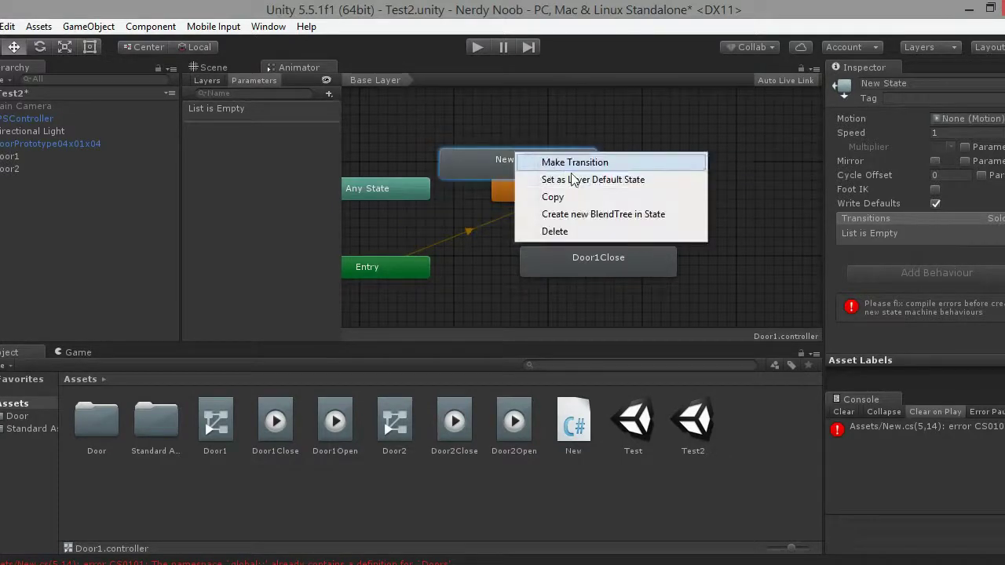
pyautogui.click(594, 215)
pyautogui.hotkey('ctrl', 'z')
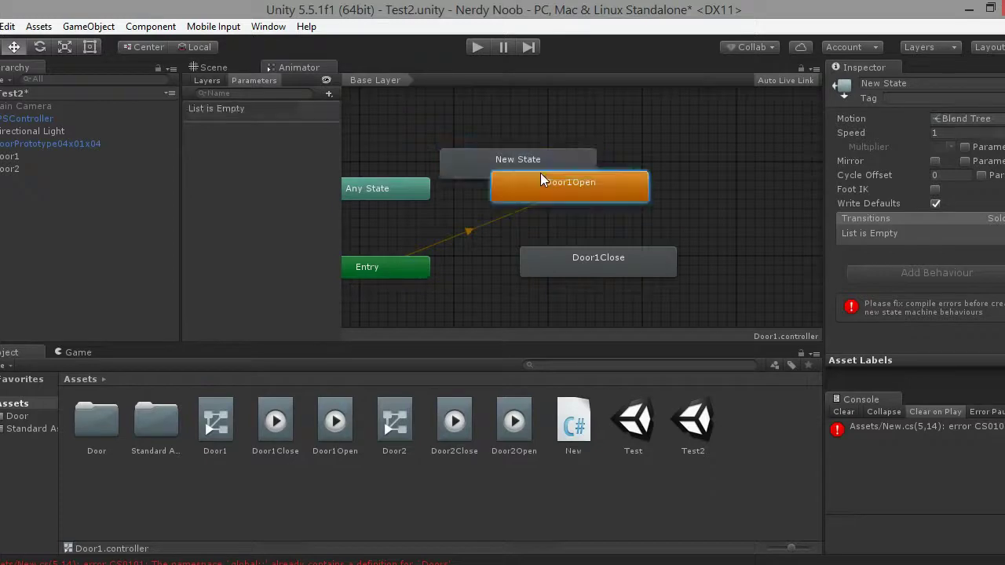
pyautogui.rightClick(540, 172)
pyautogui.click(526, 162)
pyautogui.rightClick(526, 162)
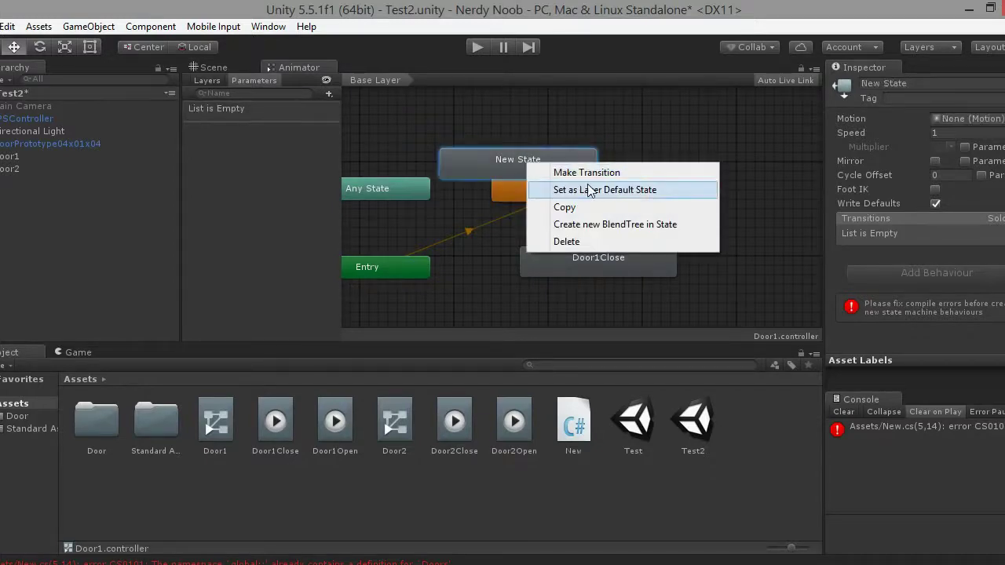
pyautogui.click(587, 190)
# Add transitions New State→Door1Open and Door1Open→Door1Close, then open the compile error's script
pyautogui.rightClick(559, 172)
pyautogui.click(582, 177)
pyautogui.click(582, 187)
pyautogui.moveTo(587, 188); pyautogui.dragTo(701, 235)
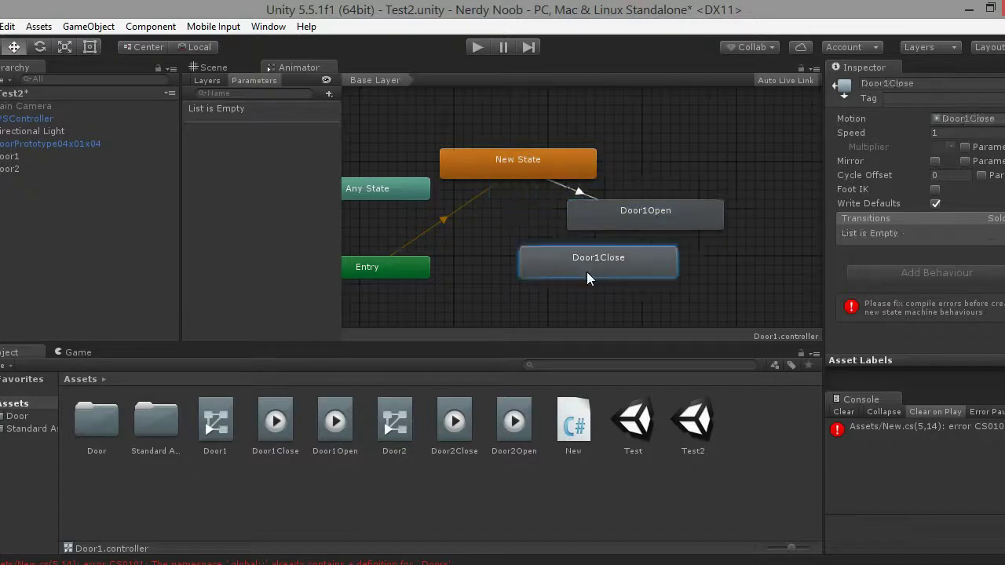
pyautogui.moveTo(586, 272); pyautogui.dragTo(566, 290)
pyautogui.click(634, 222)
pyautogui.rightClick(634, 222)
pyautogui.click(651, 222)
pyautogui.click(597, 281)
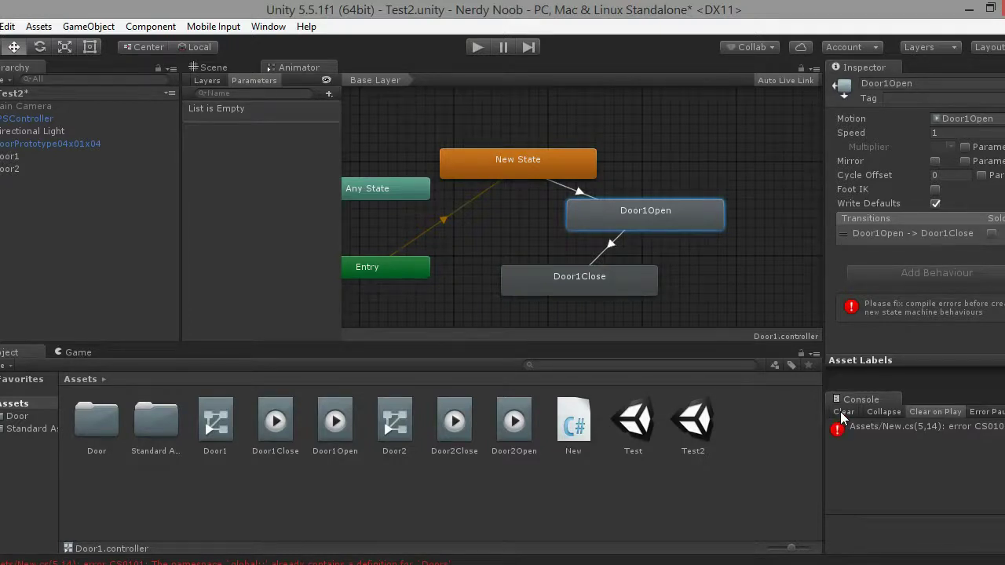
pyautogui.click(863, 426)
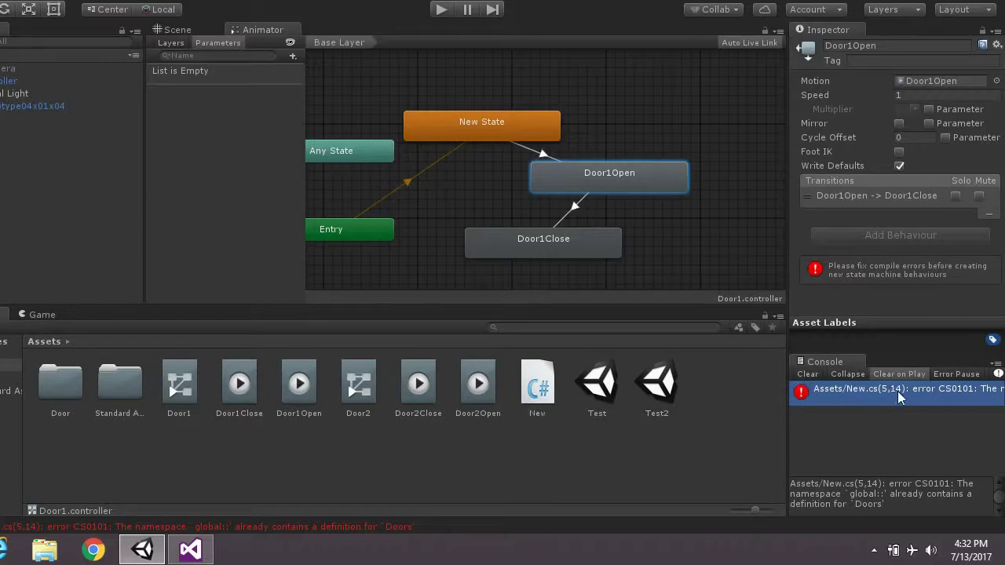
pyautogui.doubleClick(765, 395)
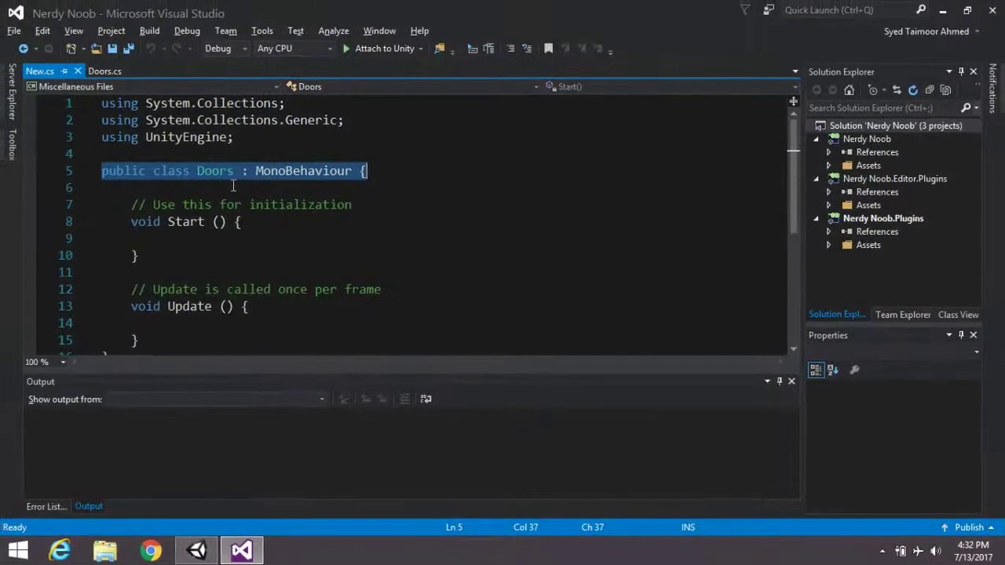
# Change 'public class Doors' to 'public class New' in New.cs and save the file
pyautogui.click(230, 175)
pyautogui.press('BackSpace')
pyautogui.press('BackSpace')
pyautogui.press('BackSpace')
pyautogui.press('BackSpace')
pyautogui.press('BackSpace')
pyautogui.write('New')
pyautogui.hotkey('ctrl', 's')
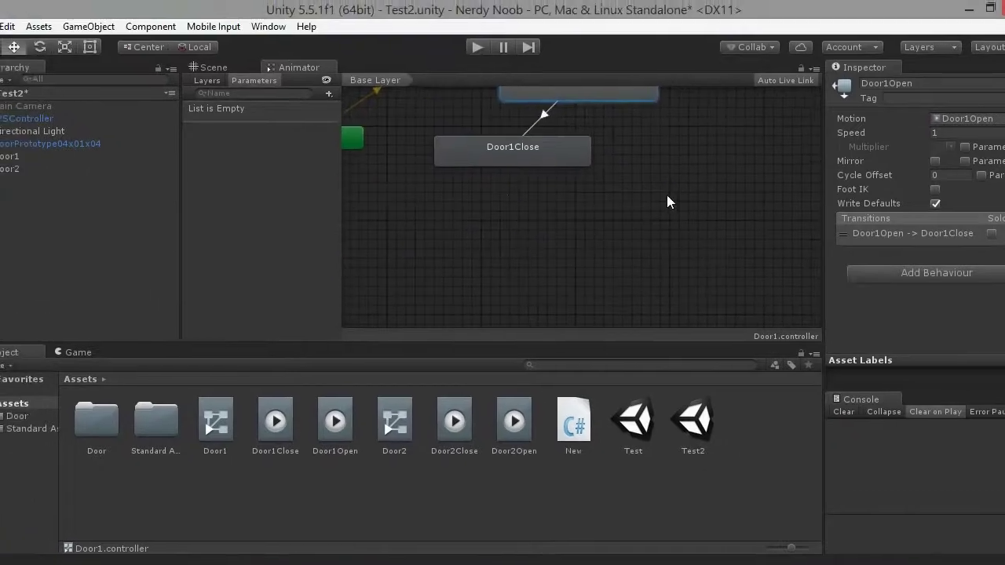
# Reposition the Exit node so it sits below the Entry node
pyautogui.moveTo(666, 195); pyautogui.dragTo(490, 255, button='middle')
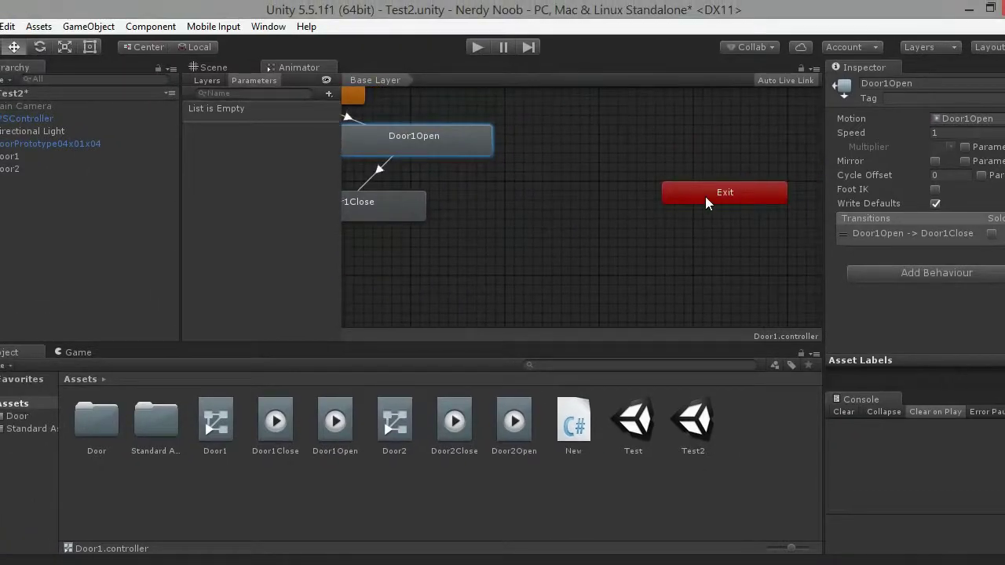
pyautogui.moveTo(676, 191); pyautogui.dragTo(395, 247)
pyautogui.moveTo(612, 248); pyautogui.dragTo(800, 256, button='middle')
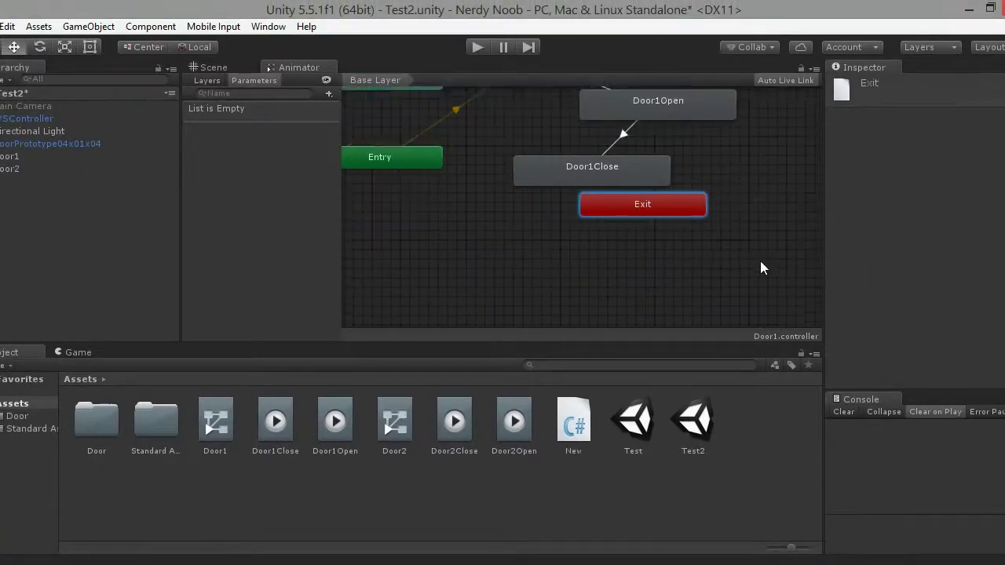
pyautogui.moveTo(721, 233); pyautogui.dragTo(534, 233)
pyautogui.click(645, 198)
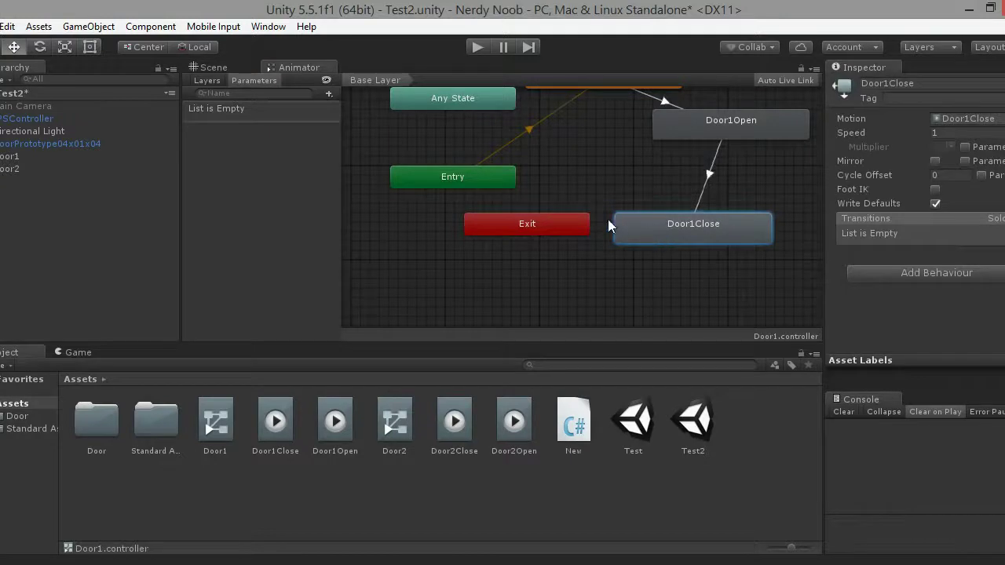
# Add an empty condition to the New State→Door1Open transition, then start adding a parameter
pyautogui.moveTo(608, 219); pyautogui.dragTo(674, 282, button='middle')
pyautogui.moveTo(710, 206); pyautogui.dragTo(597, 252, button='middle')
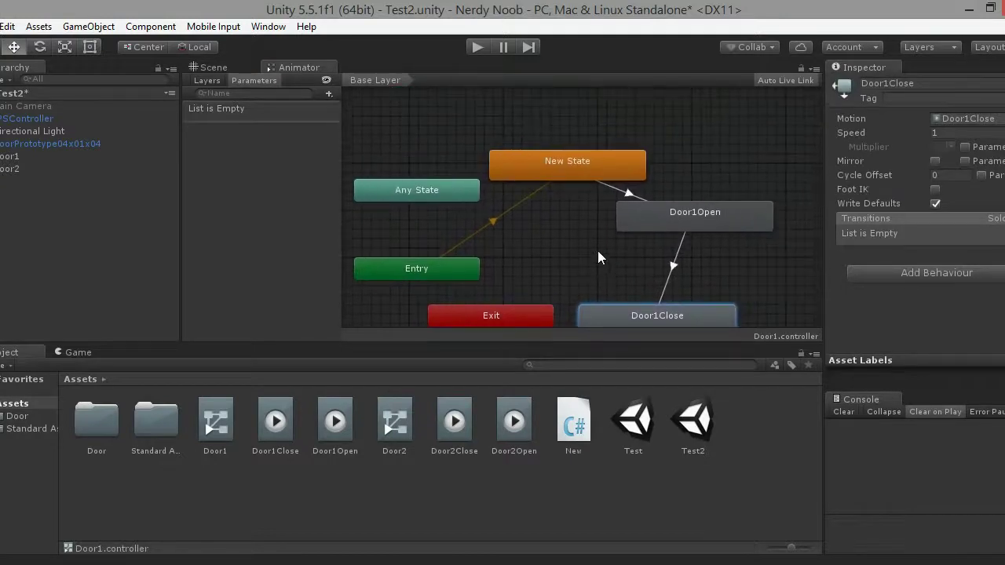
pyautogui.click(627, 196)
pyautogui.scroll(-2, 895, 214)
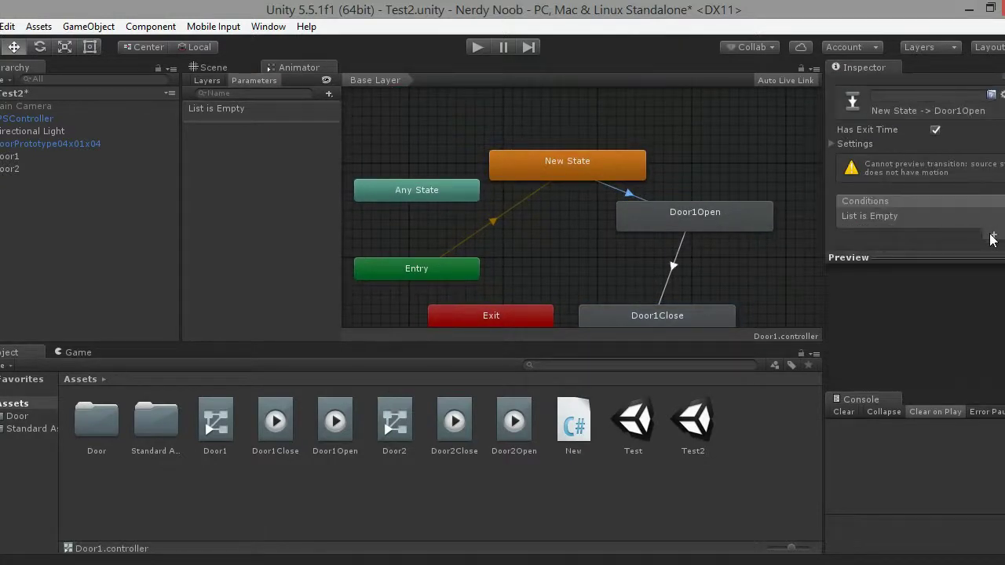
pyautogui.click(991, 236)
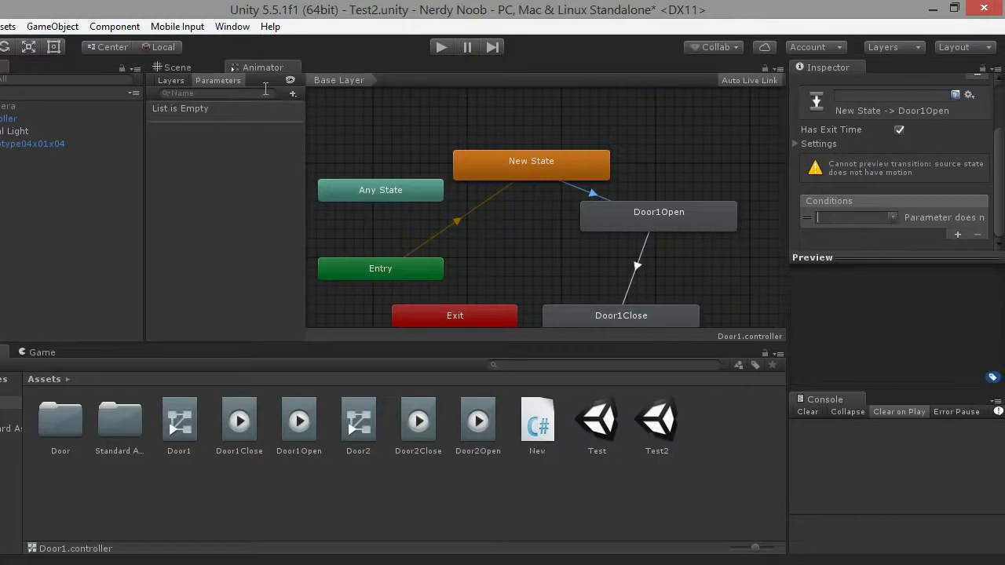
pyautogui.click(292, 93)
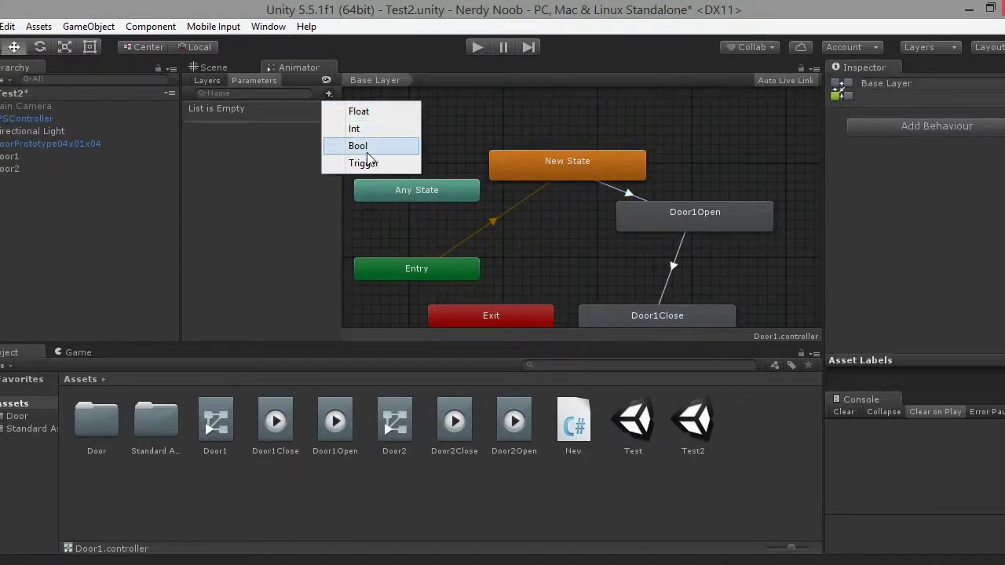
# Add two Trigger parameters named DoorOpen and DoorClose
pyautogui.click(369, 162)
pyautogui.write('Door')
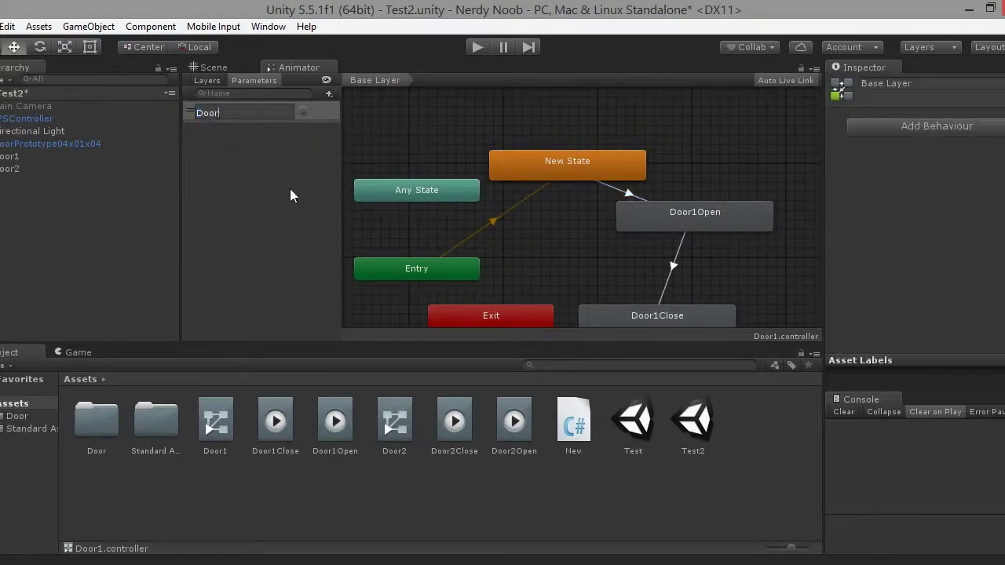
pyautogui.write('Open')
pyautogui.press('Return')
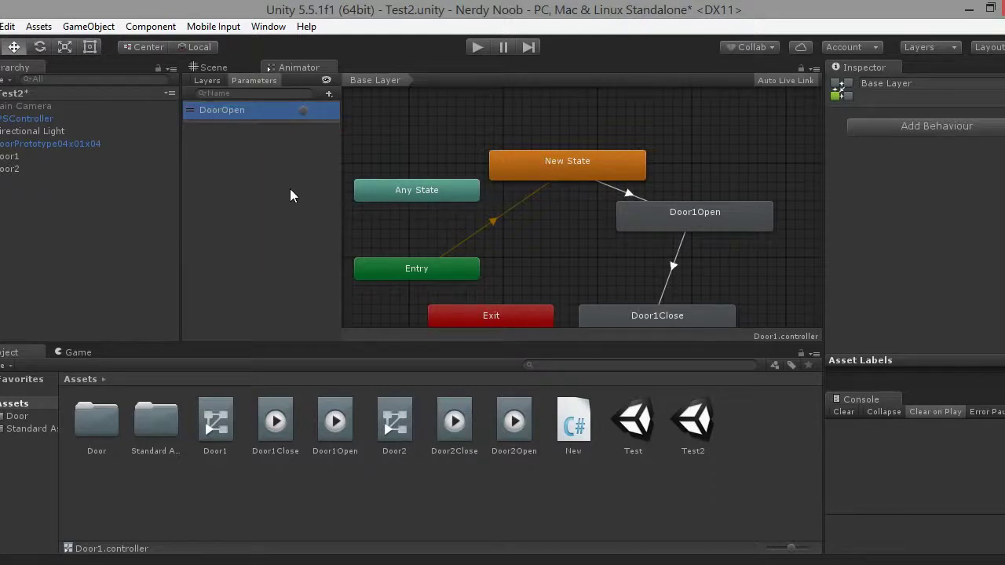
pyautogui.click(328, 94)
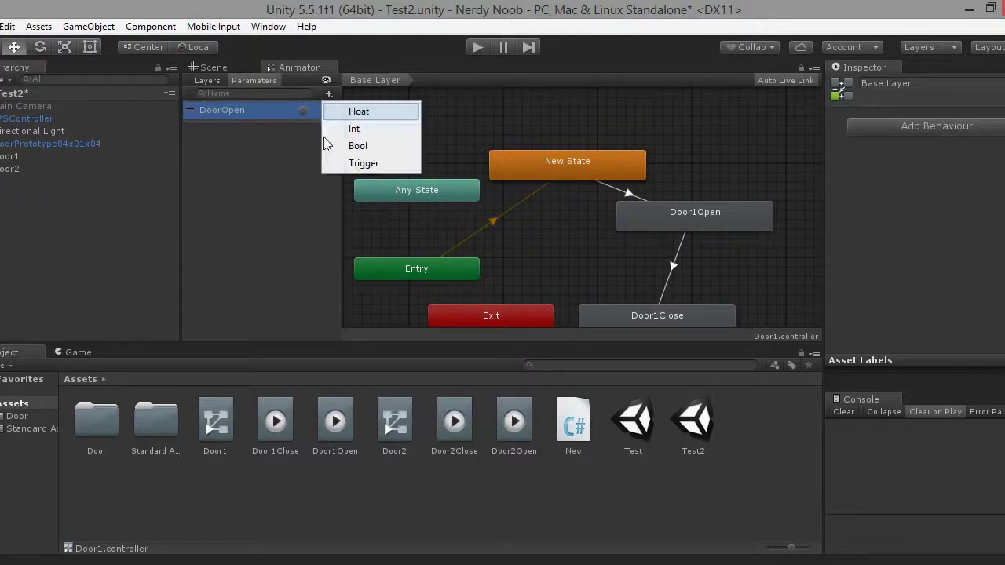
pyautogui.click(363, 163)
pyautogui.write('DoorClose')
pyautogui.press('Return')
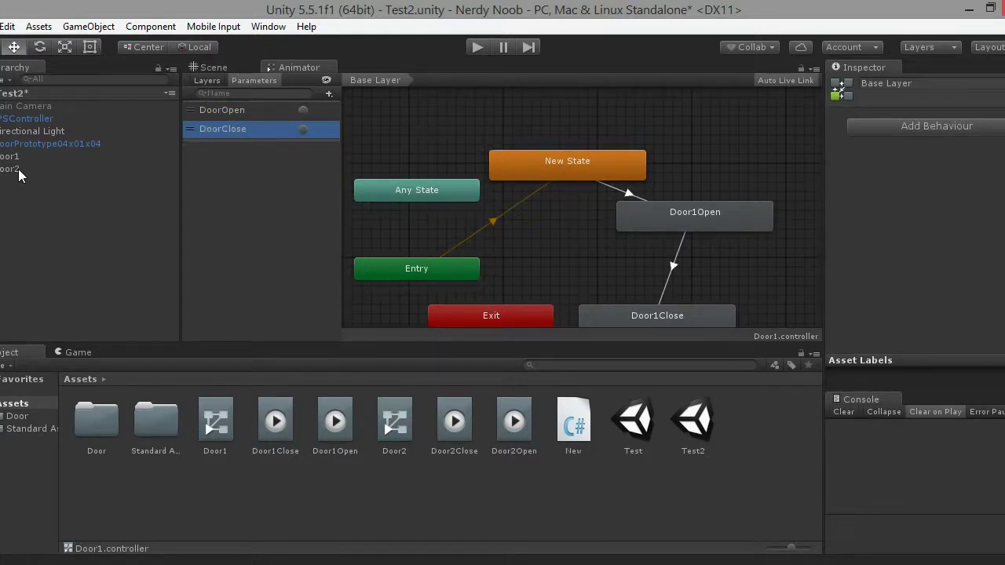
# Set the New State→Door1Open transition's condition to DoorOpen
pyautogui.click(631, 193)
pyautogui.scroll(-1, 970, 224)
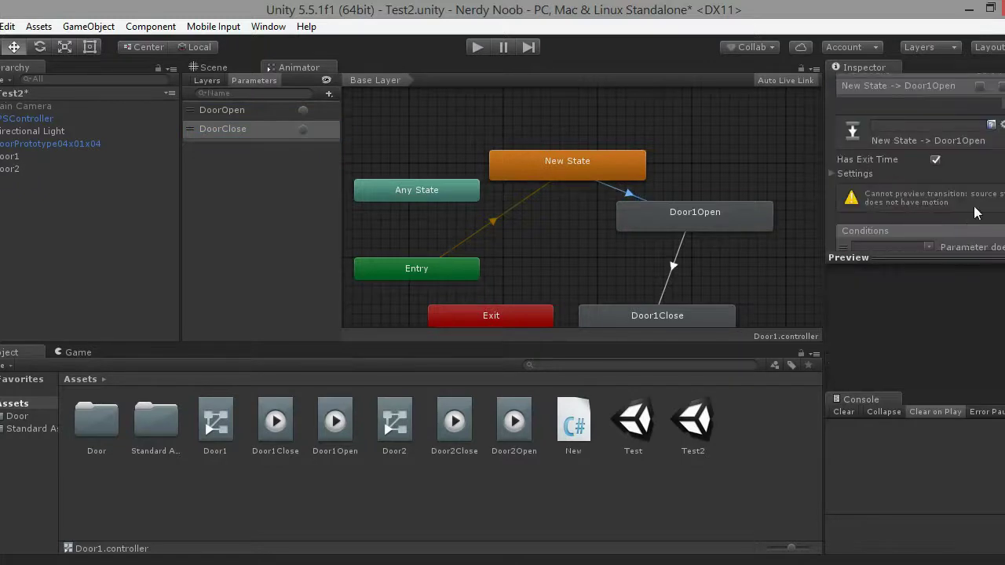
pyautogui.scroll(-1, 972, 222)
pyautogui.click(930, 217)
pyautogui.click(902, 230)
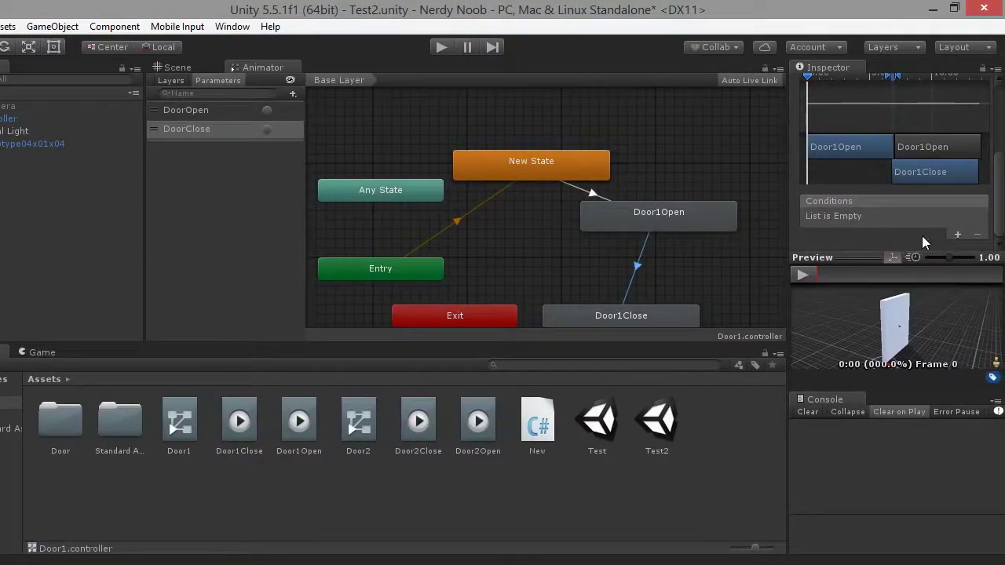
# Give the Door1Open→Door1Close transition a single DoorClose condition, removing the extra row
pyautogui.click(957, 233)
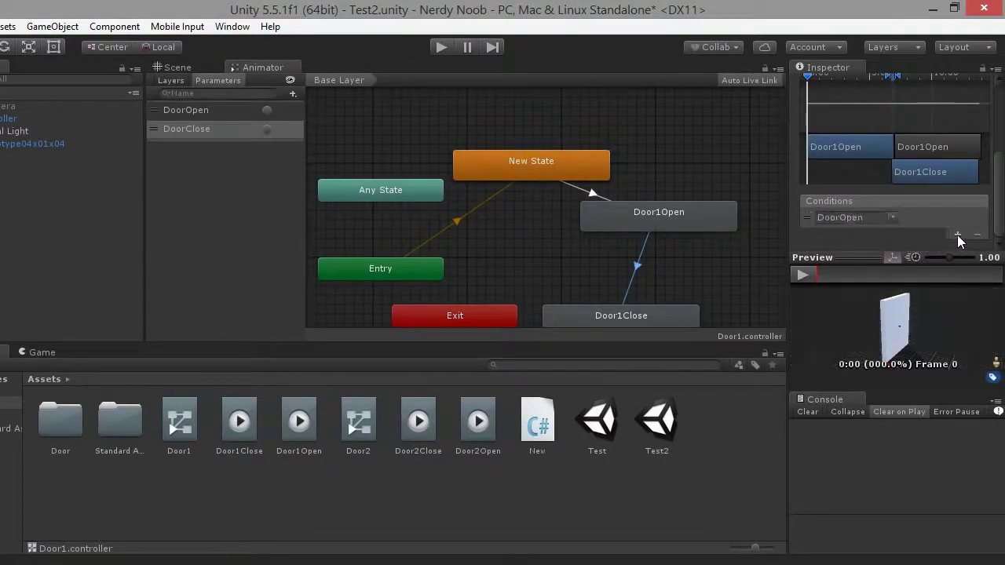
pyautogui.click(956, 234)
pyautogui.scroll(-1, 960, 234)
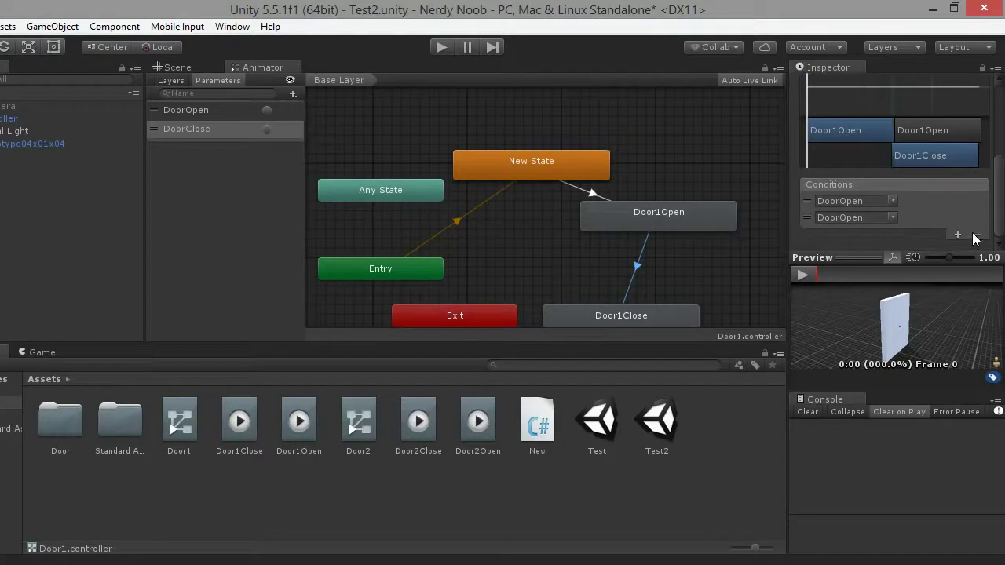
pyautogui.moveTo(808, 218); pyautogui.dragTo(807, 201)
pyautogui.click(977, 234)
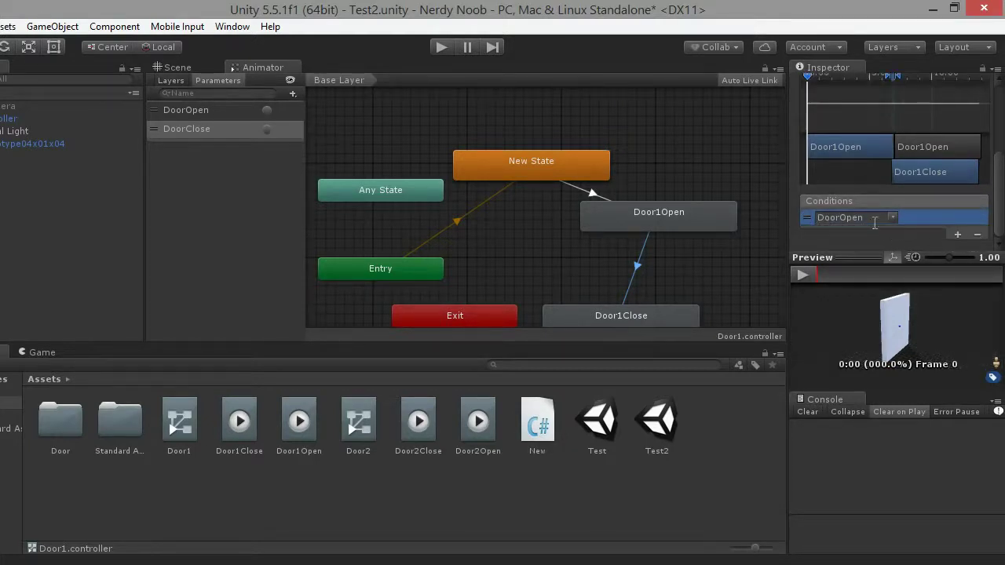
pyautogui.click(892, 219)
pyautogui.click(926, 252)
pyautogui.scroll(5, 999, 201)
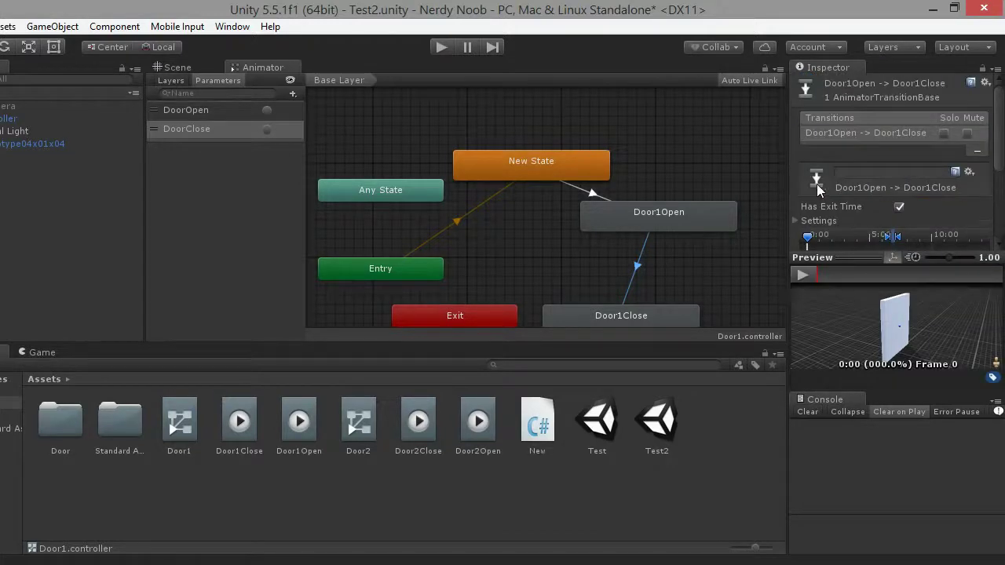
# Create a transition from Door1Close to Exit and nudge Exit closer
pyautogui.click(624, 314)
pyautogui.rightClick(633, 314)
pyautogui.click(667, 321)
pyautogui.click(529, 311)
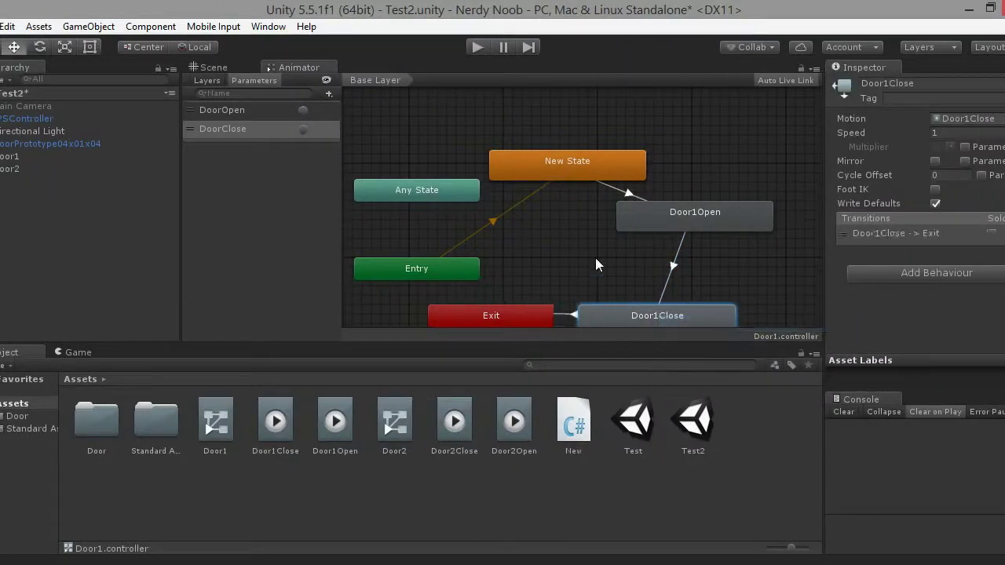
pyautogui.click(543, 286)
pyautogui.moveTo(544, 287); pyautogui.dragTo(496, 296)
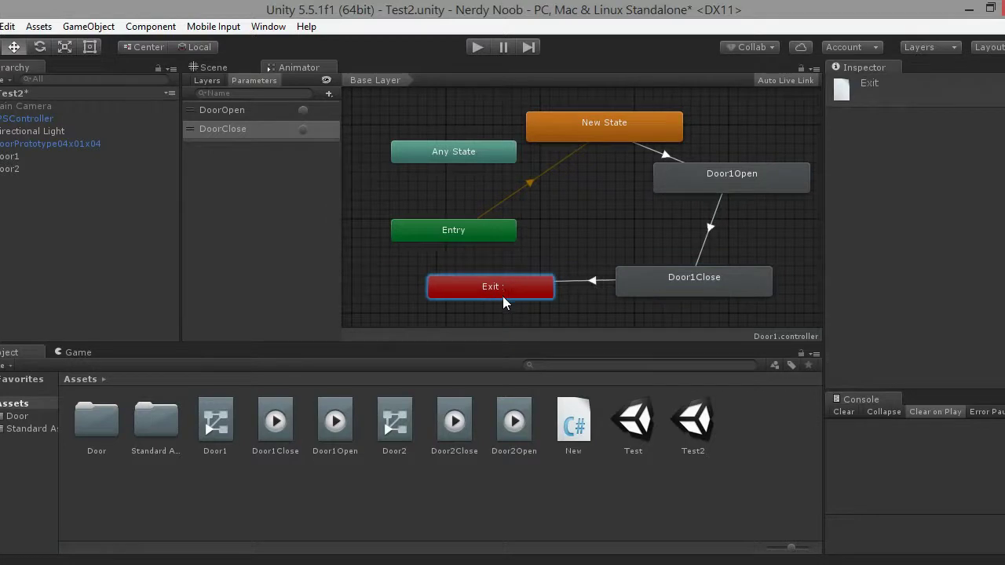
# Set the Door1Close→Exit transition's Exit Time to 2 and save the scene
pyautogui.click(585, 283)
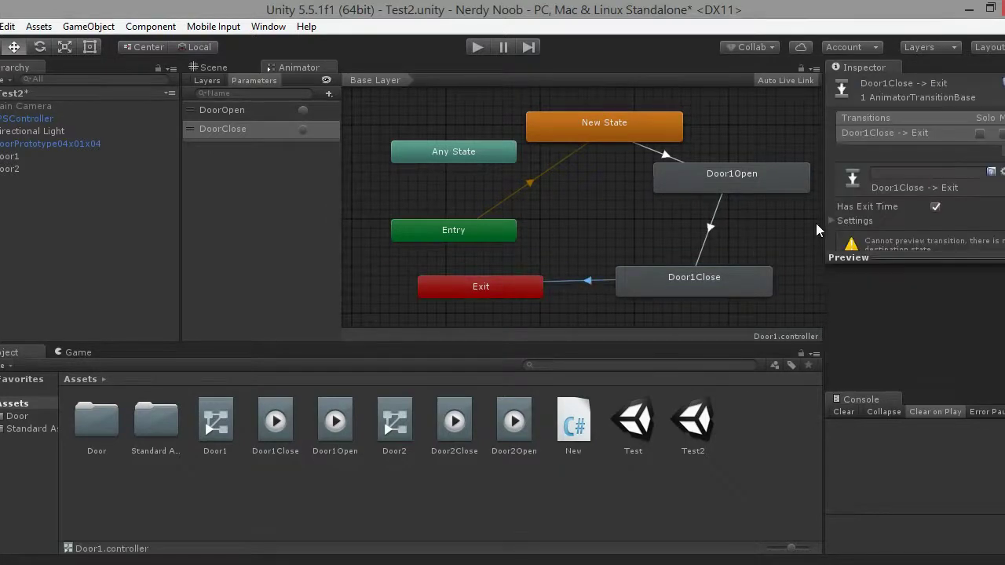
pyautogui.click(833, 222)
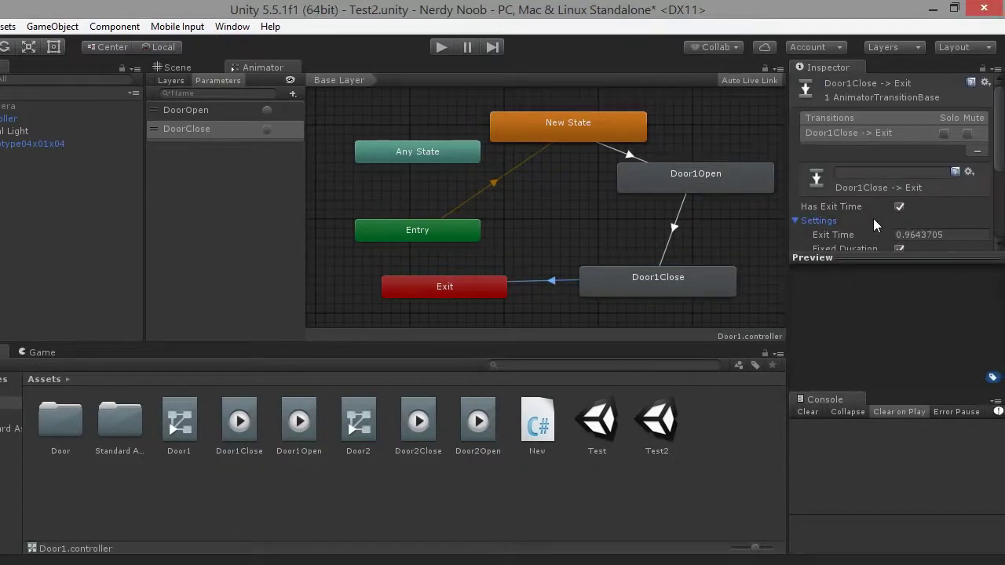
pyautogui.scroll(-2, 873, 218)
pyautogui.click(946, 188)
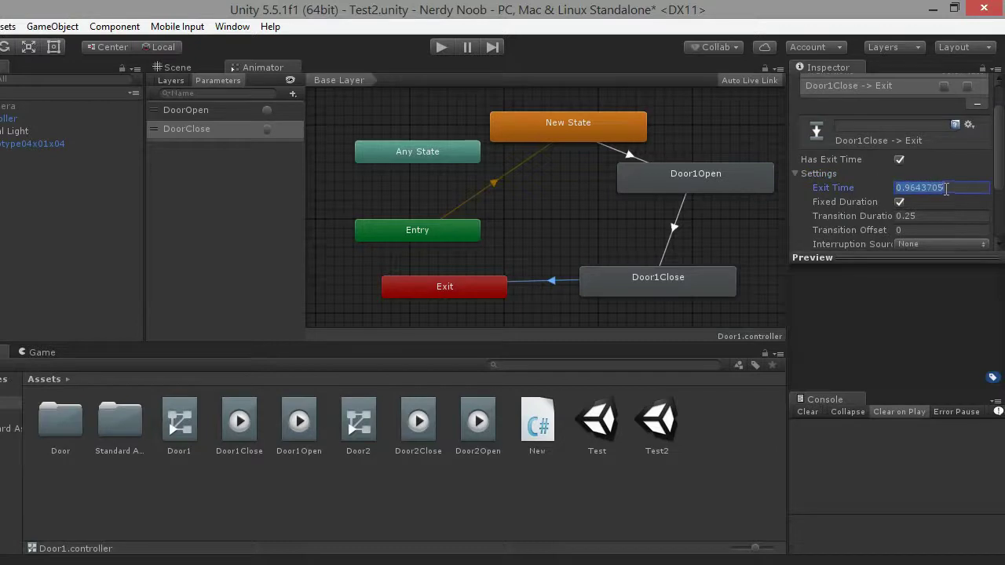
pyautogui.write('2')
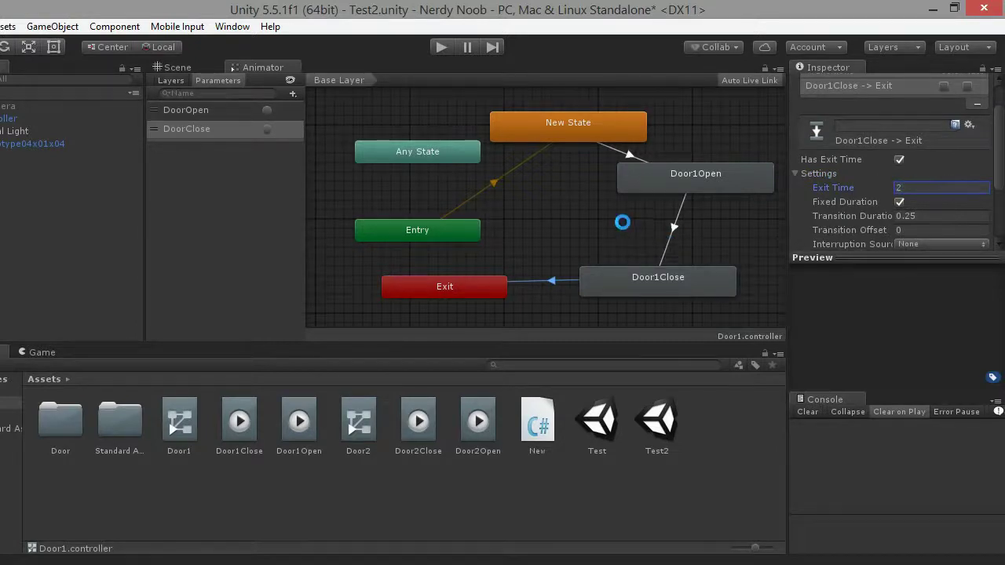
pyautogui.hotkey('ctrl', 's')
pyautogui.click(679, 187)
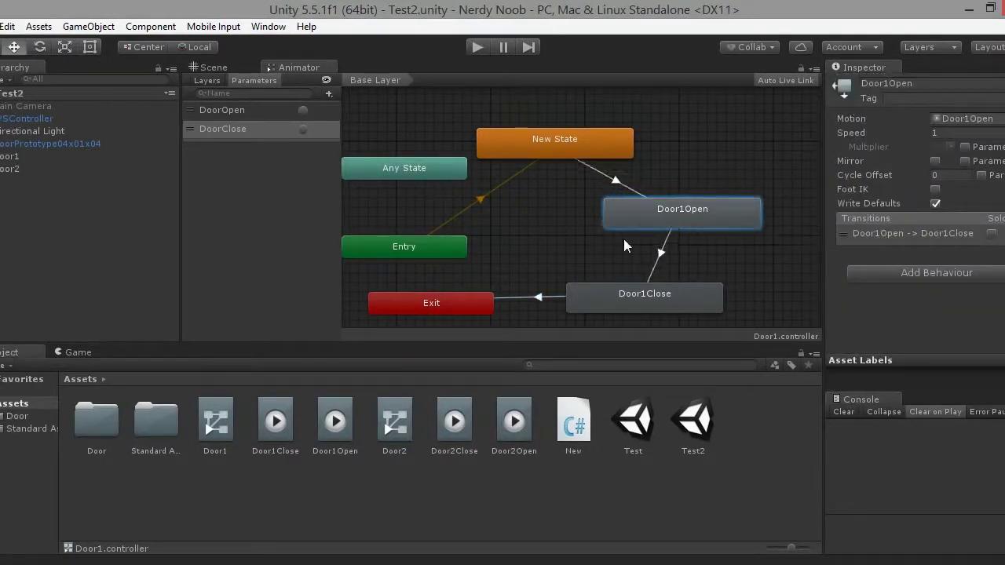
pyautogui.moveTo(546, 225); pyautogui.dragTo(565, 224, button='middle')
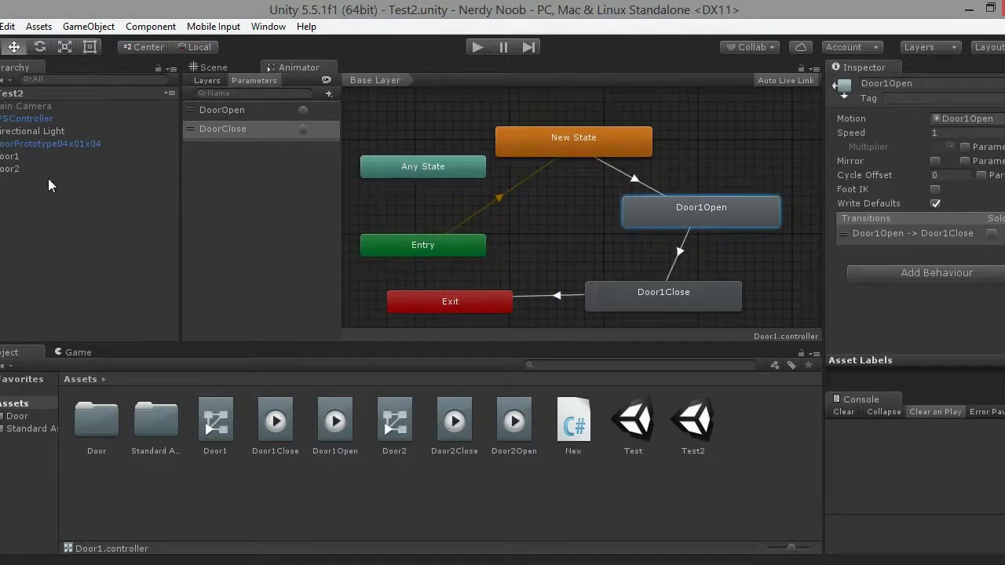
# Select Door2 and move its states lower in the Animator graph
pyautogui.click(29, 157)
pyautogui.click(56, 168)
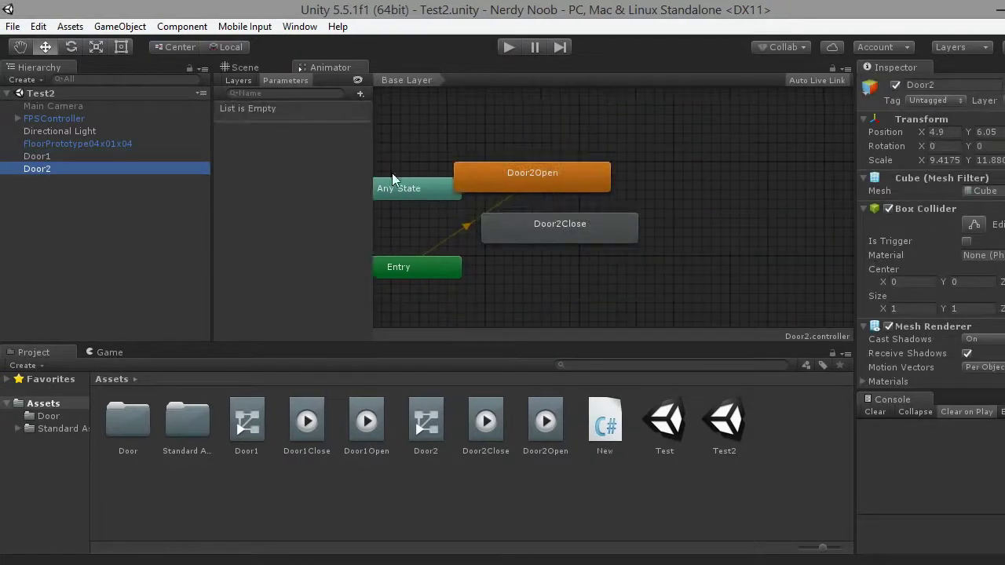
pyautogui.moveTo(559, 226); pyautogui.dragTo(588, 270)
pyautogui.moveTo(529, 171); pyautogui.dragTo(546, 190)
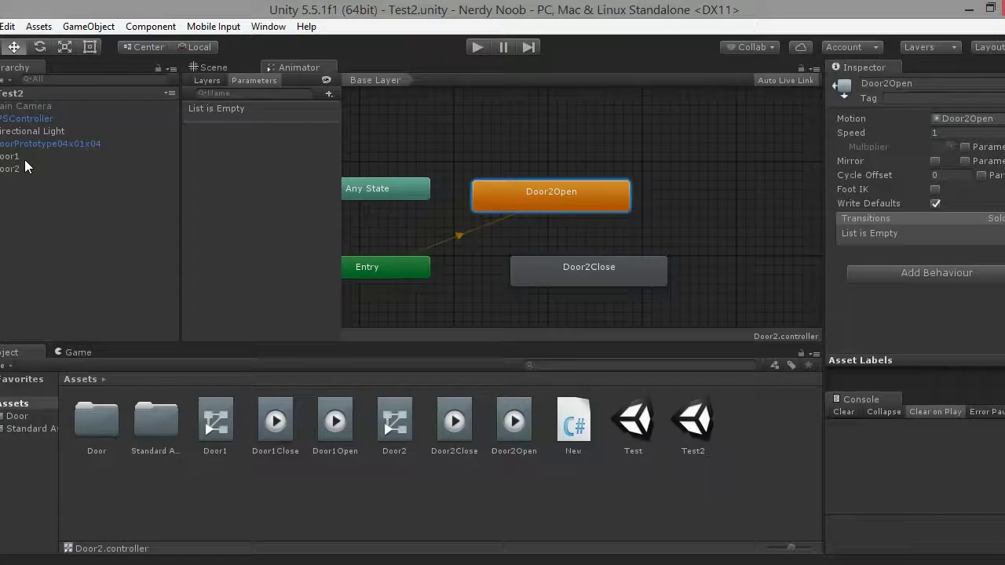
# Copy Door1's entire state machine from its Animator graph
pyautogui.click(23, 156)
pyautogui.moveTo(401, 118)
pyautogui.mouseDown()
pyautogui.moveTo(798, 336)
pyautogui.moveTo(739, 318)
pyautogui.mouseUp()
pyautogui.rightClick(562, 299)
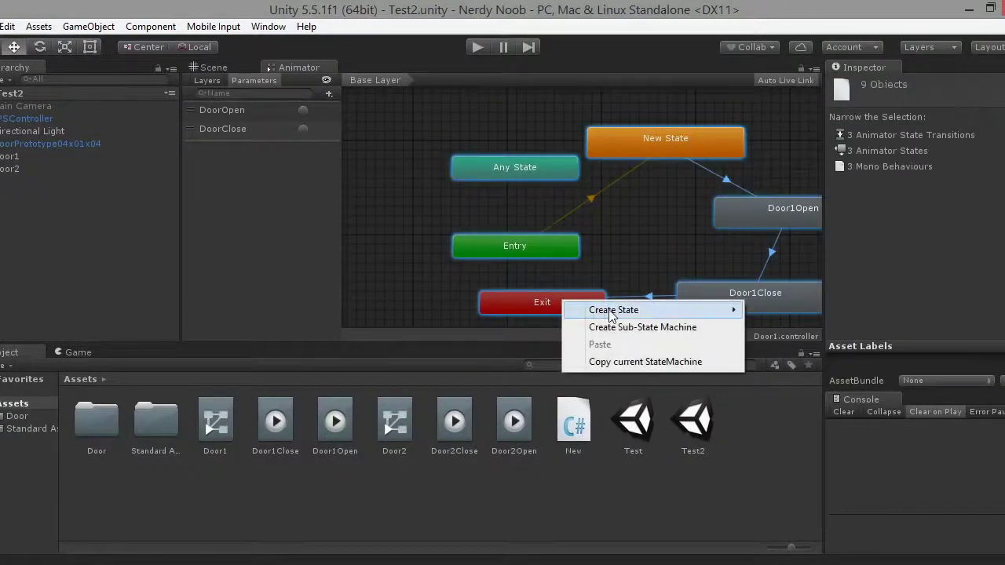
pyautogui.moveTo(656, 314)
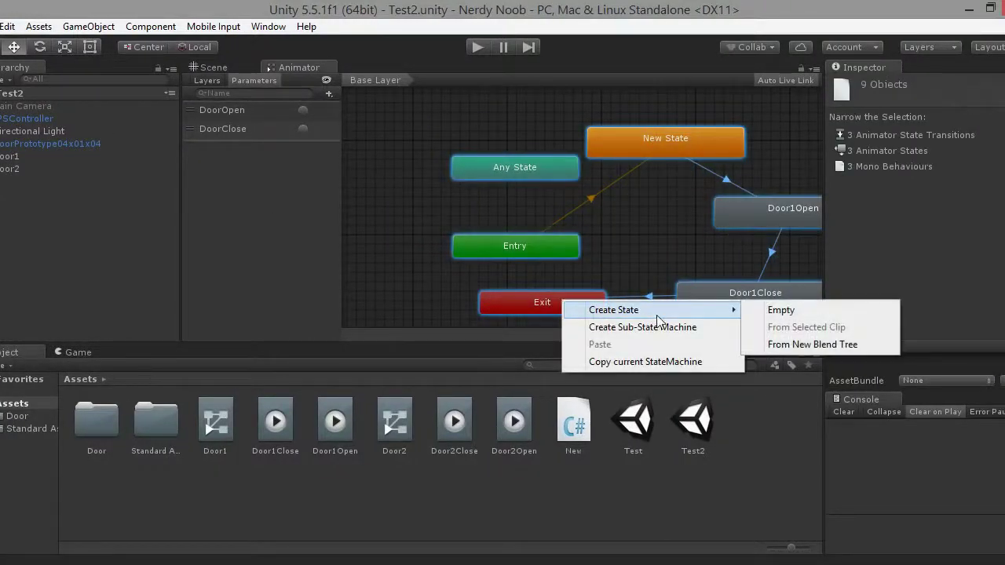
pyautogui.rightClick(517, 237)
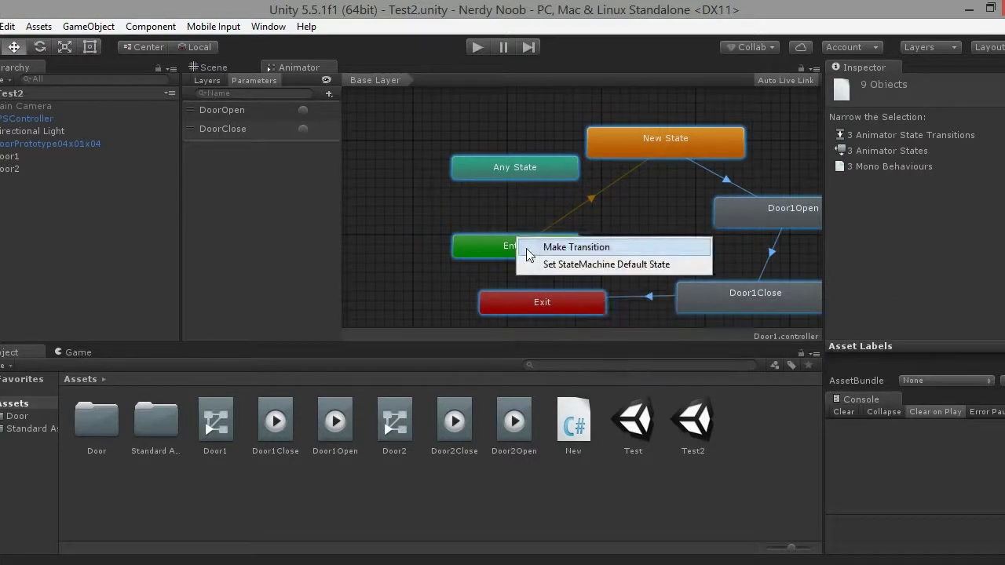
pyautogui.rightClick(655, 158)
pyautogui.click(760, 220)
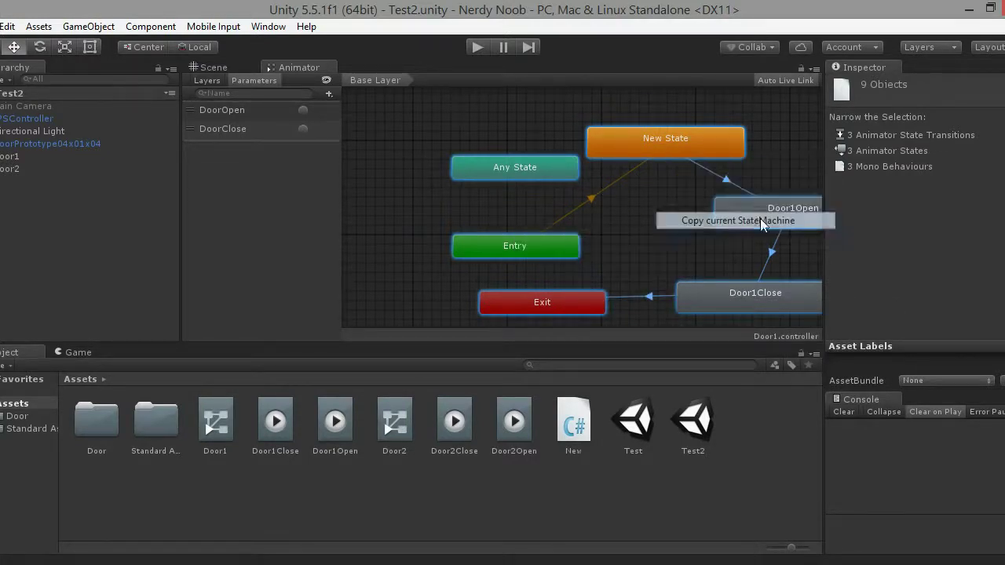
# Paste it into Door2's controller, inspect the Base Layer sub-state machine, then delete it
pyautogui.click(4, 170)
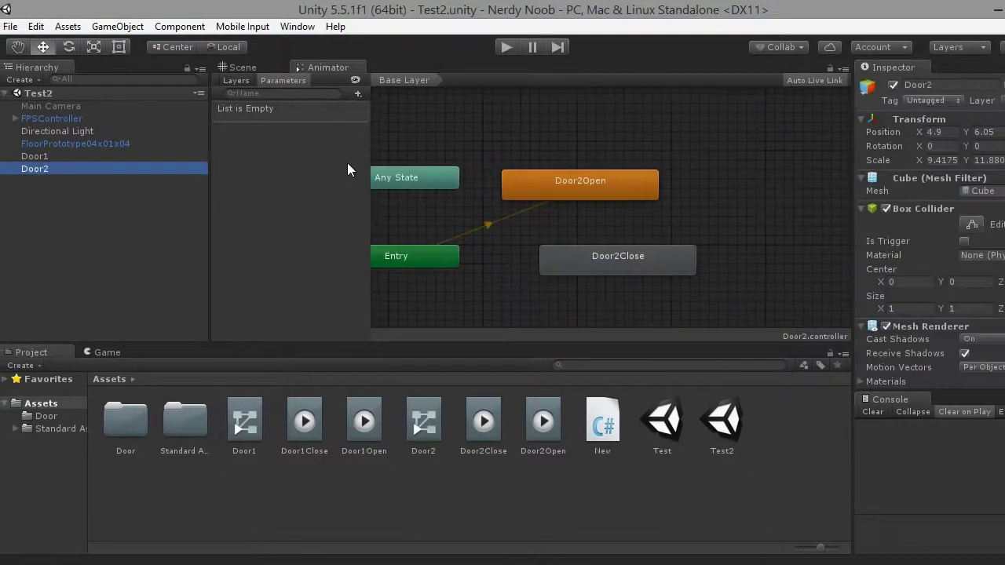
pyautogui.rightClick(530, 135)
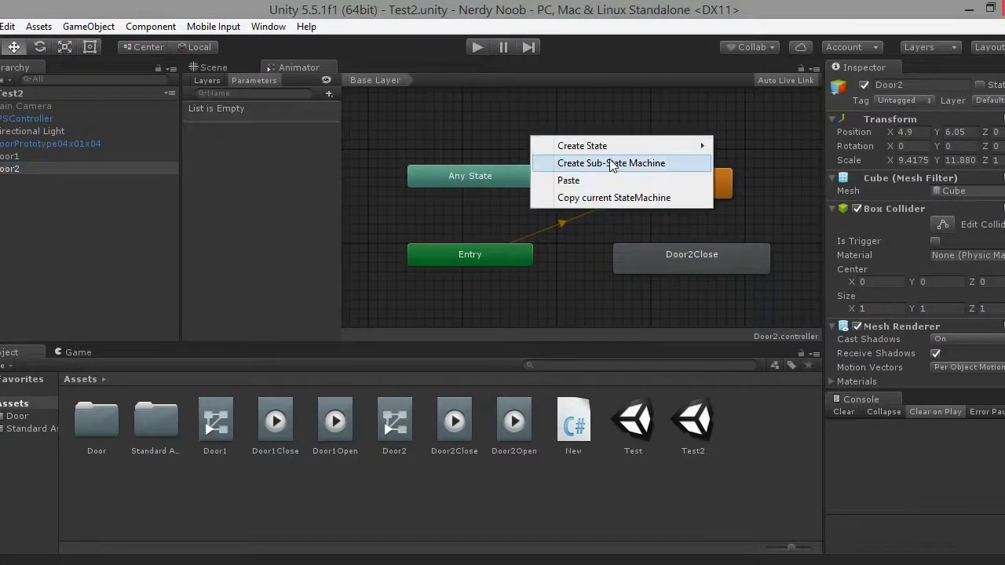
pyautogui.click(567, 180)
pyautogui.click(590, 156)
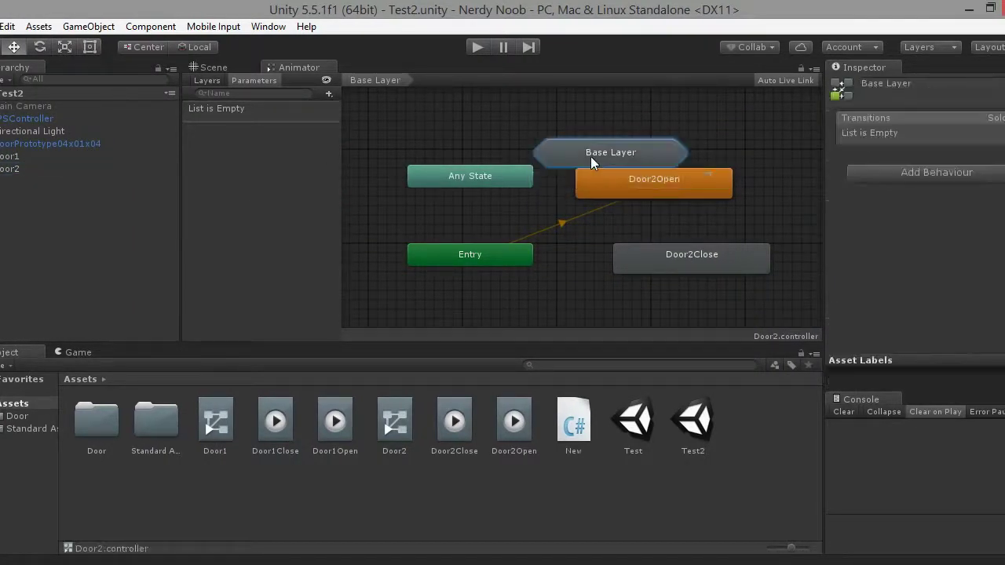
pyautogui.doubleClick(590, 156)
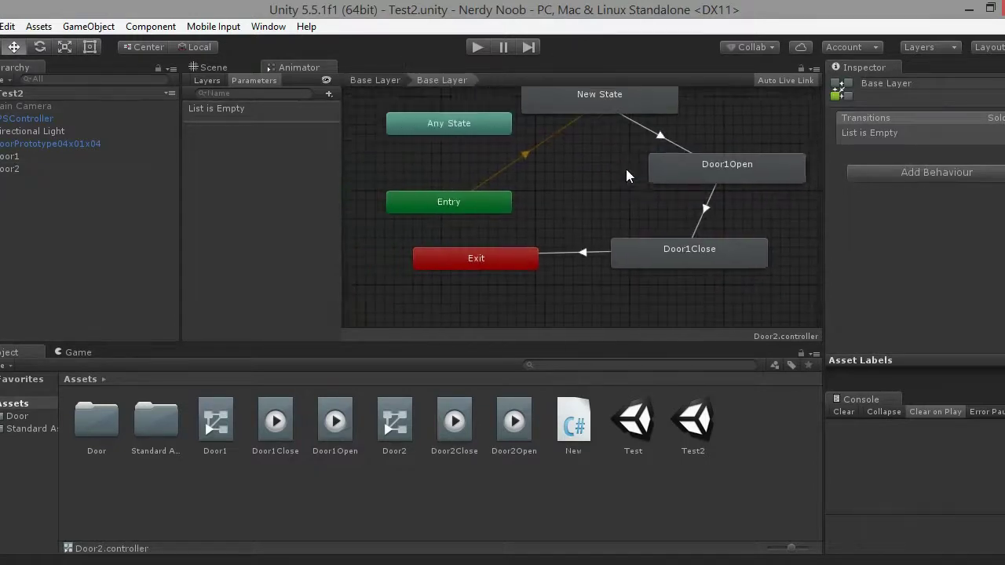
pyautogui.click(385, 80)
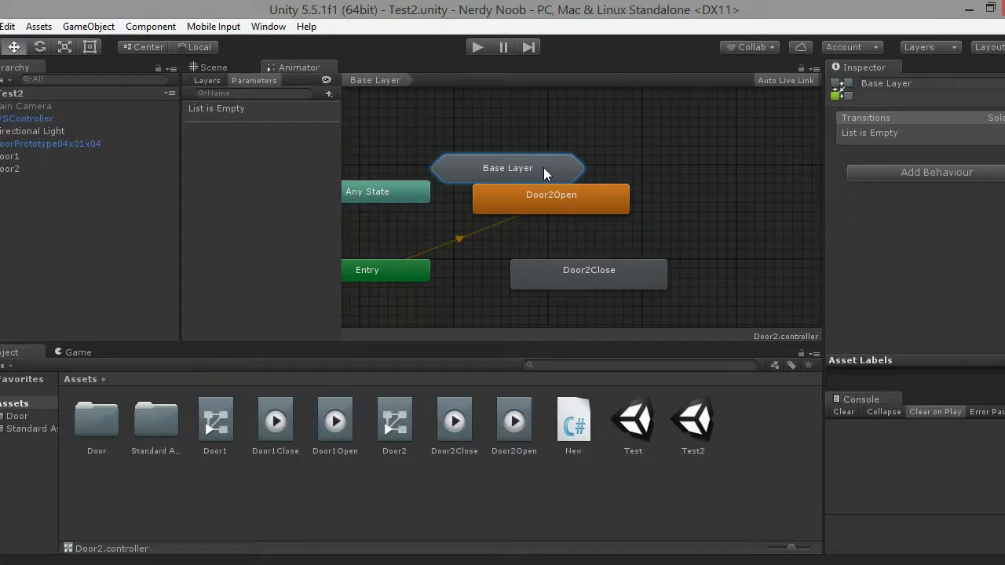
pyautogui.press('Delete')
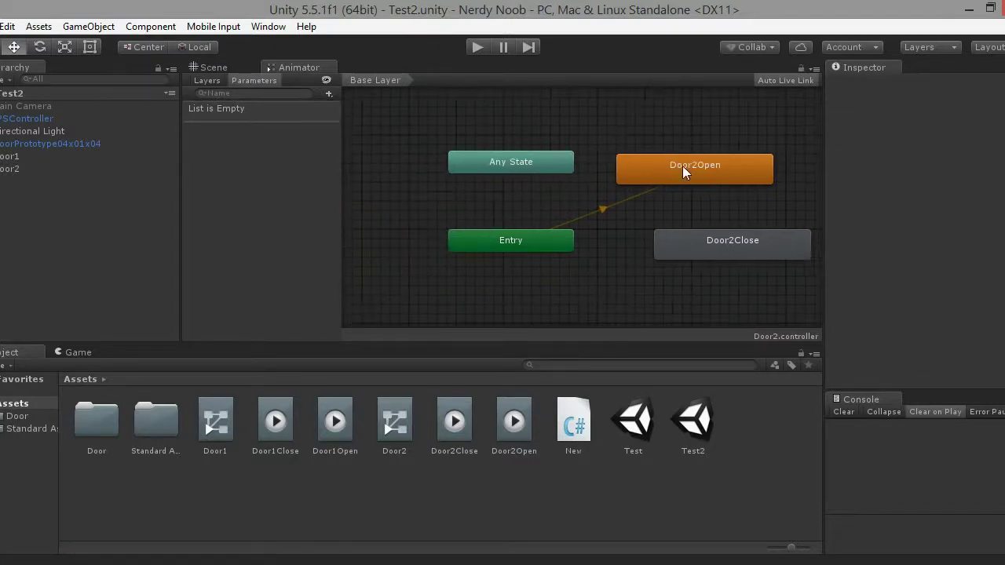
# Create an empty New State at the top and set it as the layer default
pyautogui.moveTo(683, 168); pyautogui.dragTo(678, 144)
pyautogui.click(721, 237)
pyautogui.rightClick(666, 212)
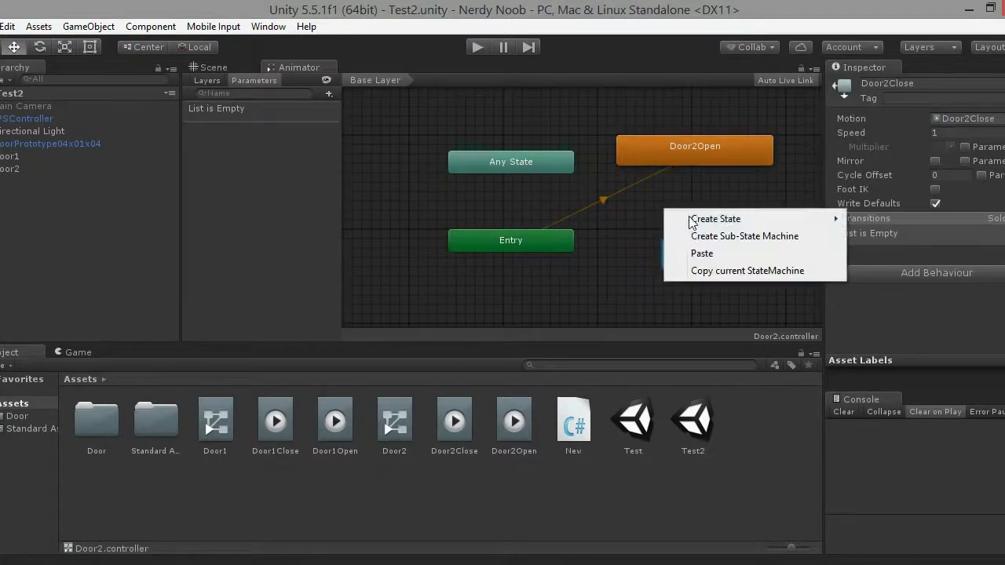
pyautogui.moveTo(798, 220)
pyautogui.click(866, 223)
pyautogui.moveTo(711, 214); pyautogui.dragTo(661, 114)
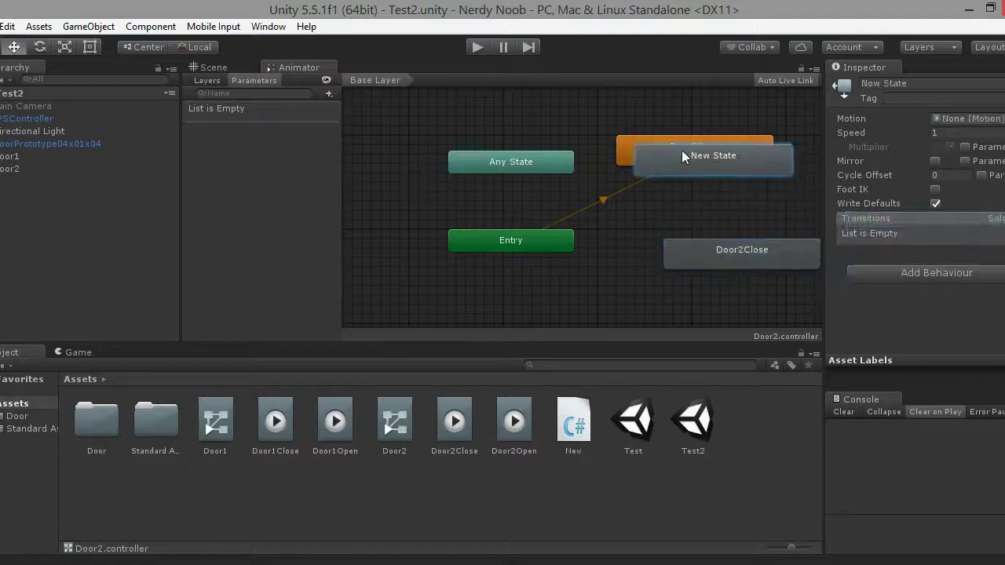
pyautogui.rightClick(664, 114)
pyautogui.click(729, 142)
# Add a transition from New State to Door2Open
pyautogui.moveTo(711, 146); pyautogui.dragTo(711, 202)
pyautogui.rightClick(704, 130)
pyautogui.click(738, 139)
pyautogui.click(765, 203)
# Add a transition from Door2Open to Door2Close and tidy Door2Close's position
pyautogui.moveTo(777, 239); pyautogui.dragTo(704, 256)
pyautogui.click(737, 214)
pyautogui.rightClick(737, 215)
pyautogui.click(739, 222)
pyautogui.click(715, 288)
pyautogui.moveTo(716, 295); pyautogui.dragTo(782, 314)
pyautogui.rightClick(708, 287)
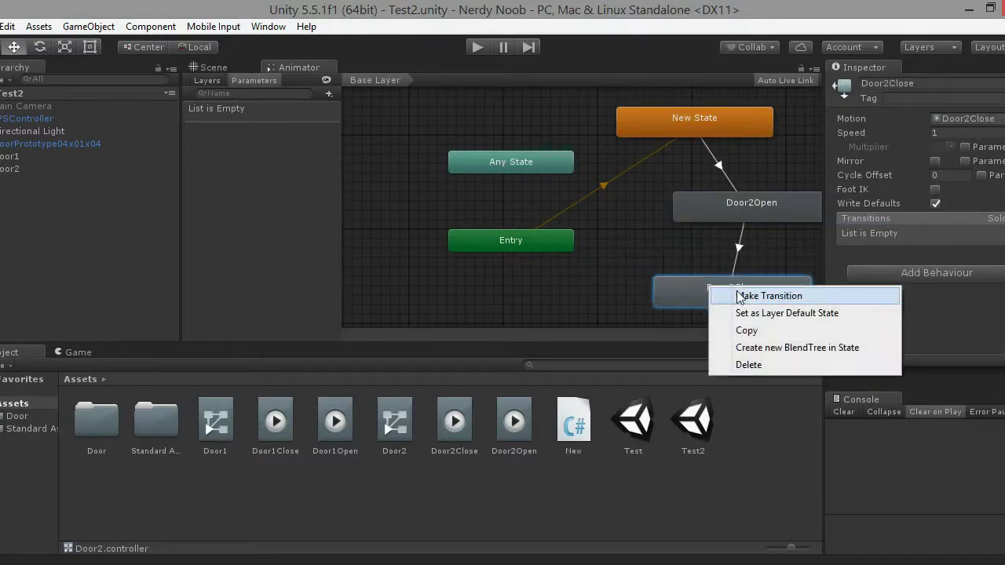
# Add Trigger parameters DoorOpen and DoorClose to Door2's Animator controller
pyautogui.click(334, 94)
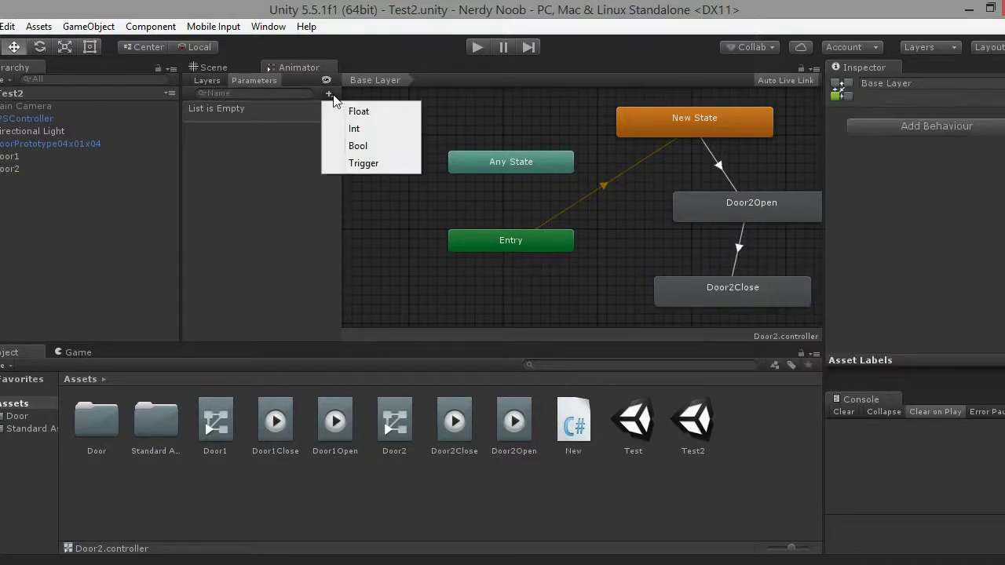
pyautogui.click(386, 162)
pyautogui.write('Door')
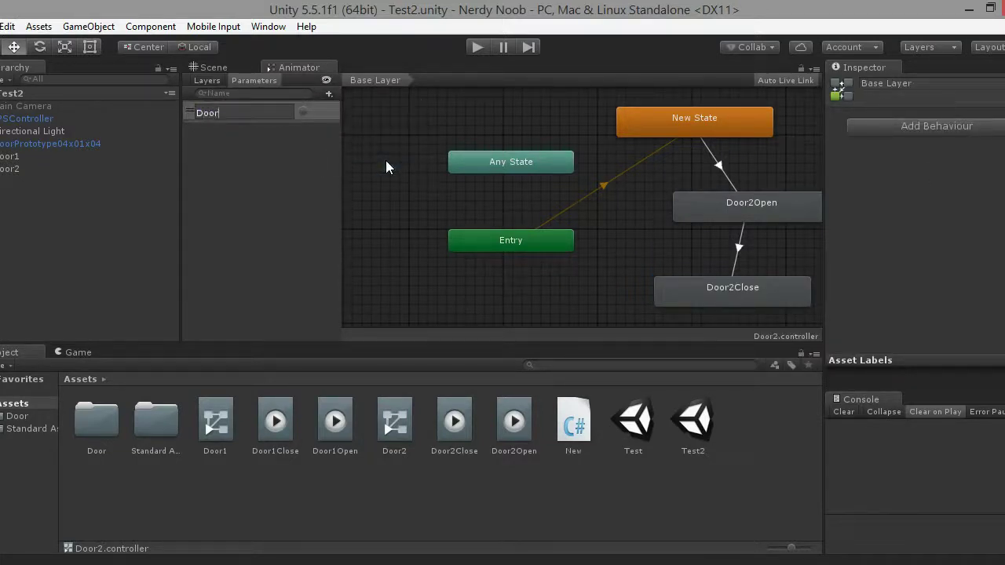
pyautogui.write('Open')
pyautogui.press('Return')
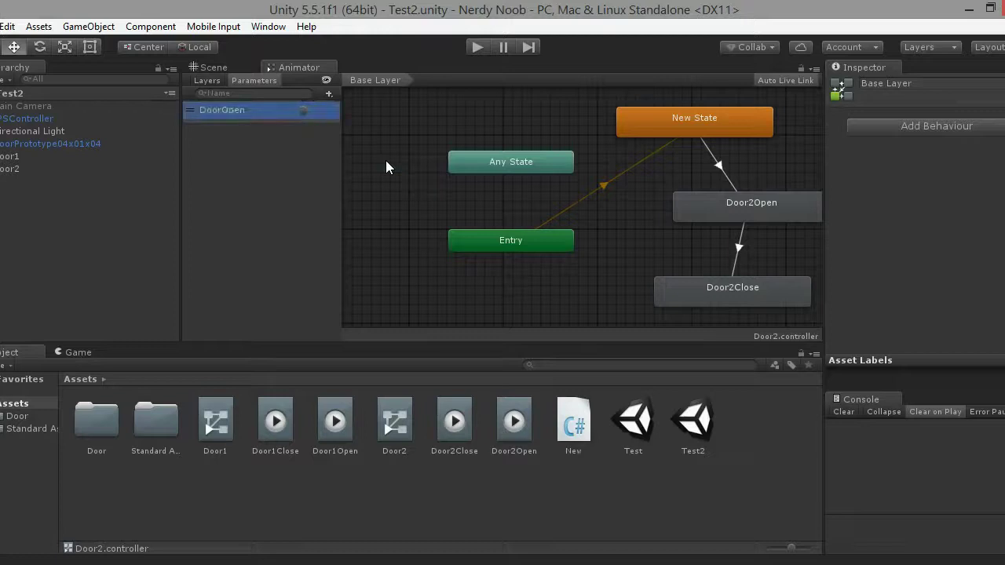
pyautogui.click(335, 94)
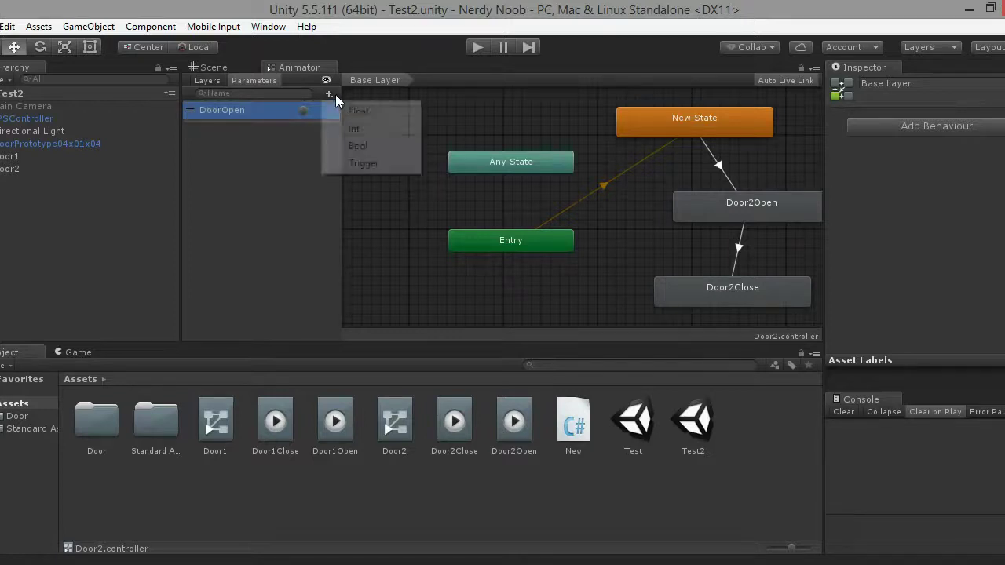
pyautogui.click(369, 166)
pyautogui.write('DoorClose')
pyautogui.press('Return')
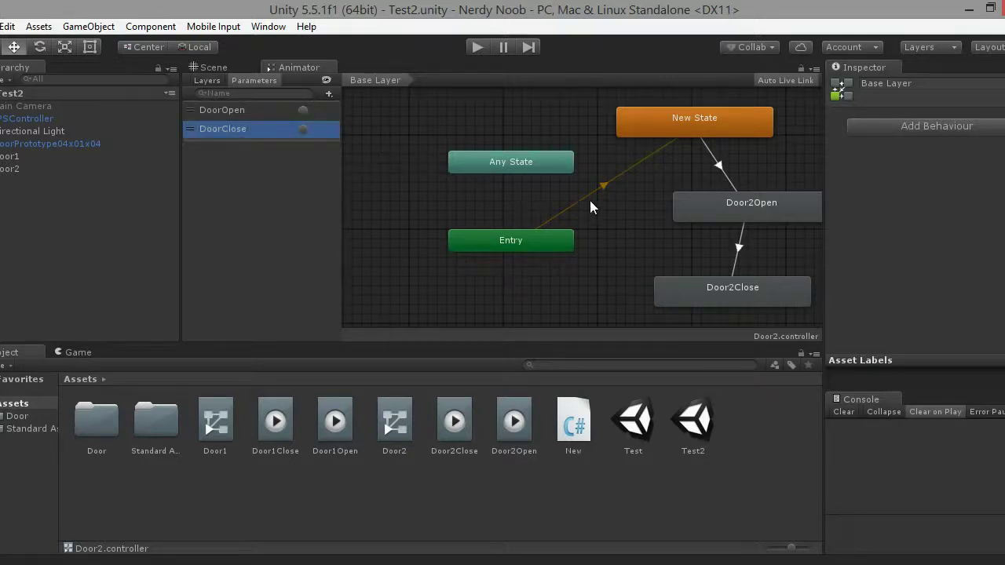
pyautogui.click(719, 166)
# Condition New State→Door2Open on DoorOpen and Door2Open→Door2Close on DoorClose
pyautogui.scroll(-3, 985, 233)
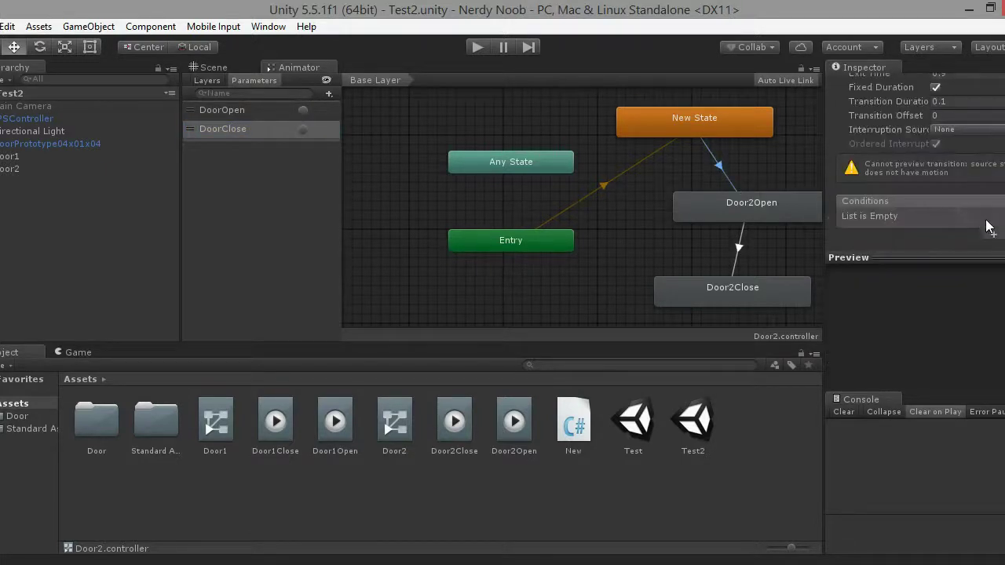
pyautogui.click(991, 234)
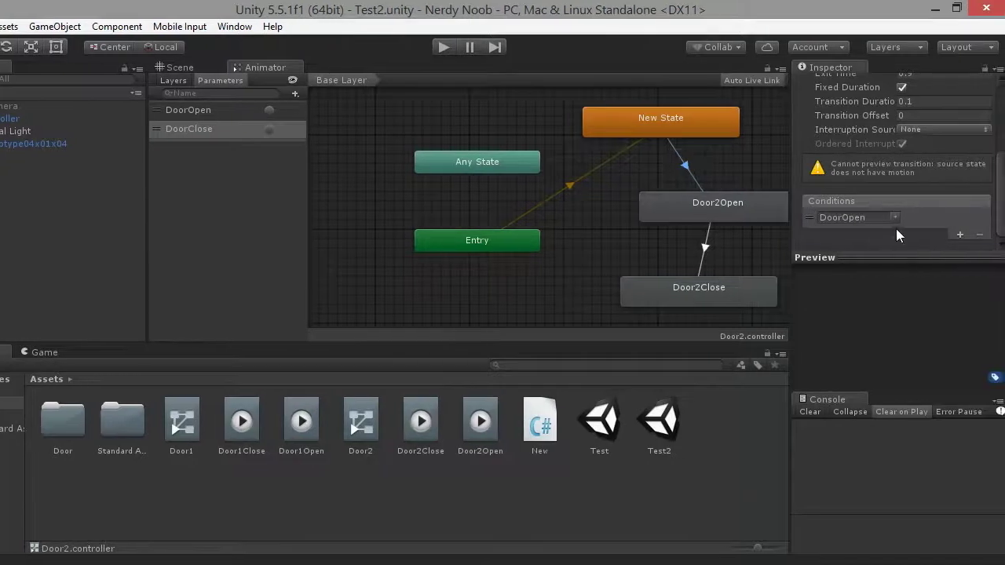
pyautogui.click(693, 248)
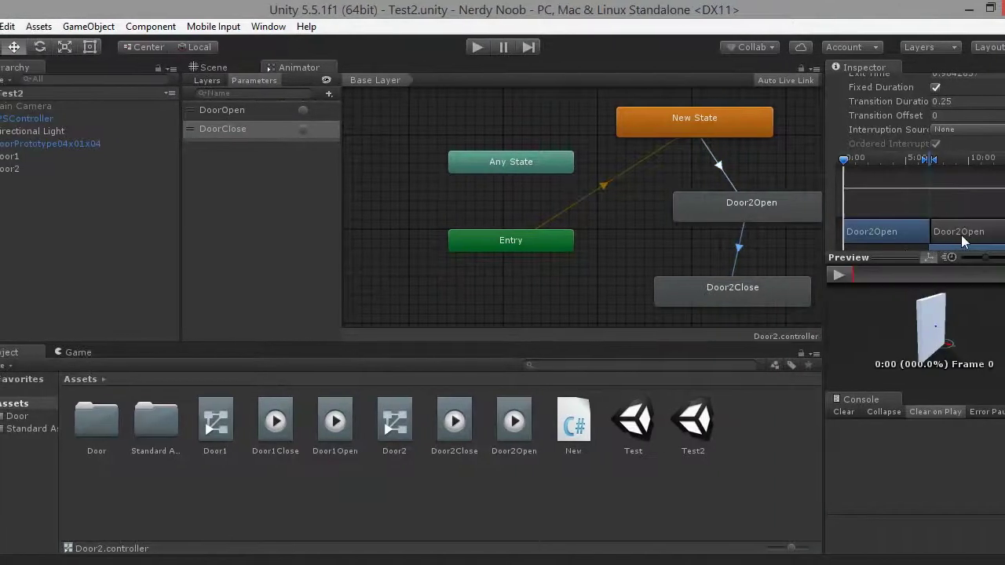
pyautogui.scroll(-3, 915, 157)
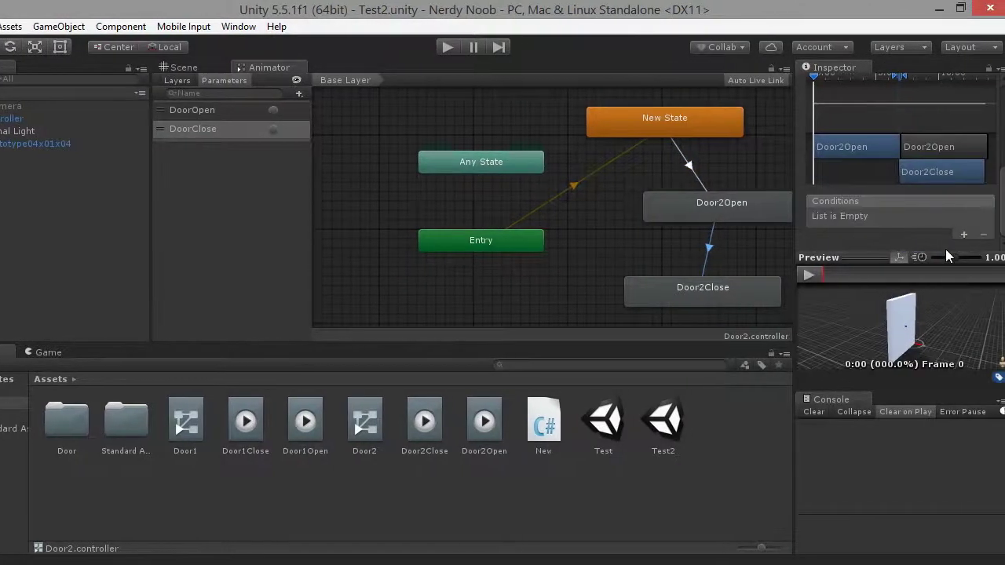
pyautogui.click(962, 234)
pyautogui.click(892, 217)
pyautogui.click(908, 258)
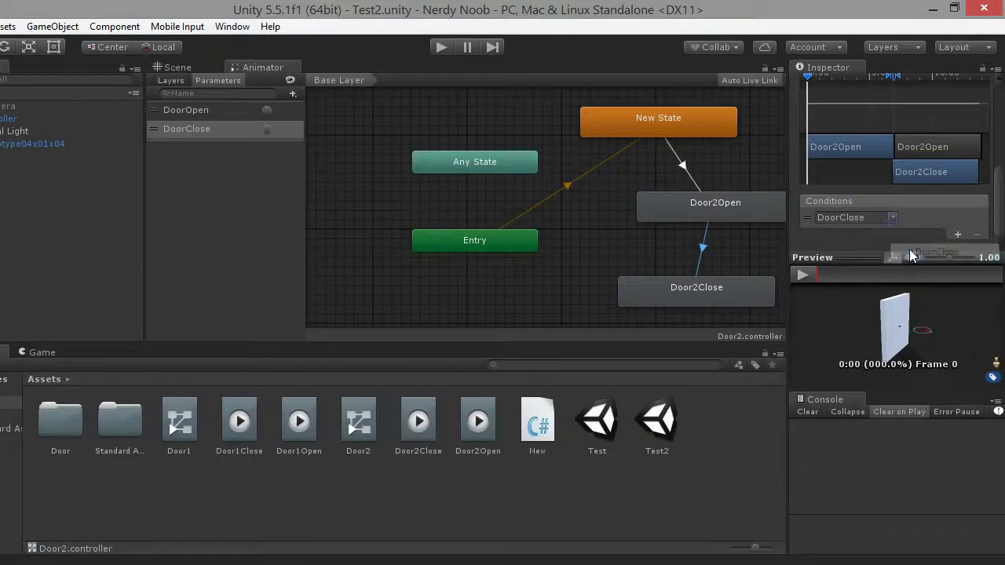
# Place the Exit node beside Door2Close and create a Door2Close→Exit transition
pyautogui.moveTo(684, 234); pyautogui.dragTo(650, 210, button='middle')
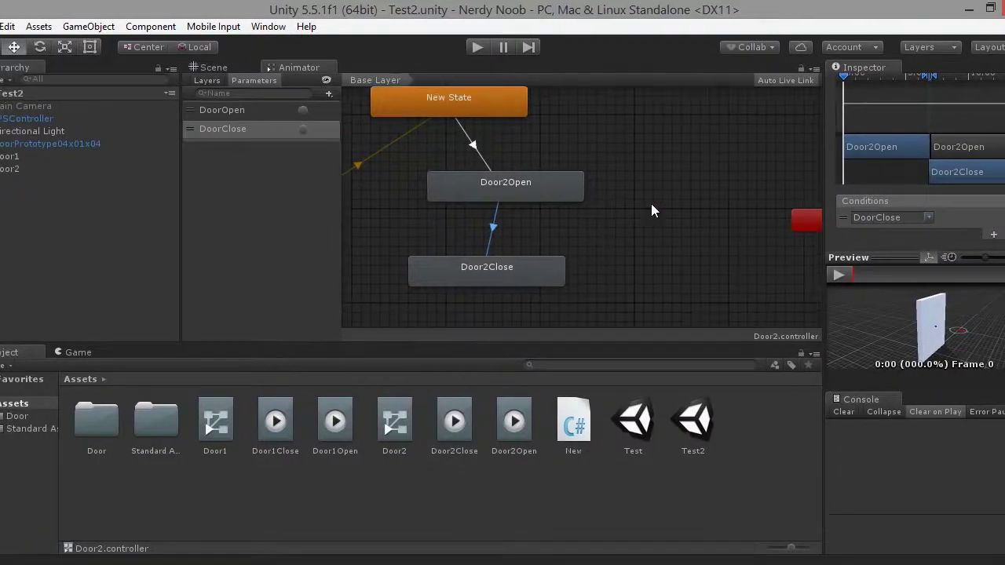
pyautogui.moveTo(803, 221); pyautogui.dragTo(306, 227)
pyautogui.moveTo(530, 215); pyautogui.dragTo(716, 182, button='middle')
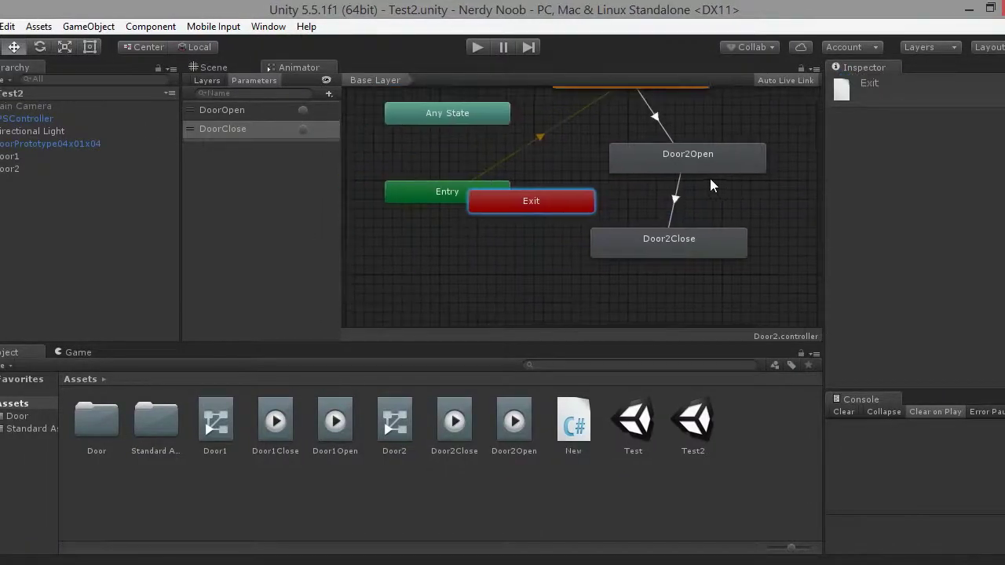
pyautogui.moveTo(541, 200); pyautogui.dragTo(494, 238)
pyautogui.rightClick(626, 245)
pyautogui.click(667, 256)
pyautogui.click(516, 251)
# Set the Door2Close→Exit transition's Exit Time to 2
pyautogui.moveTo(590, 224); pyautogui.dragTo(573, 249, button='middle')
pyautogui.click(553, 266)
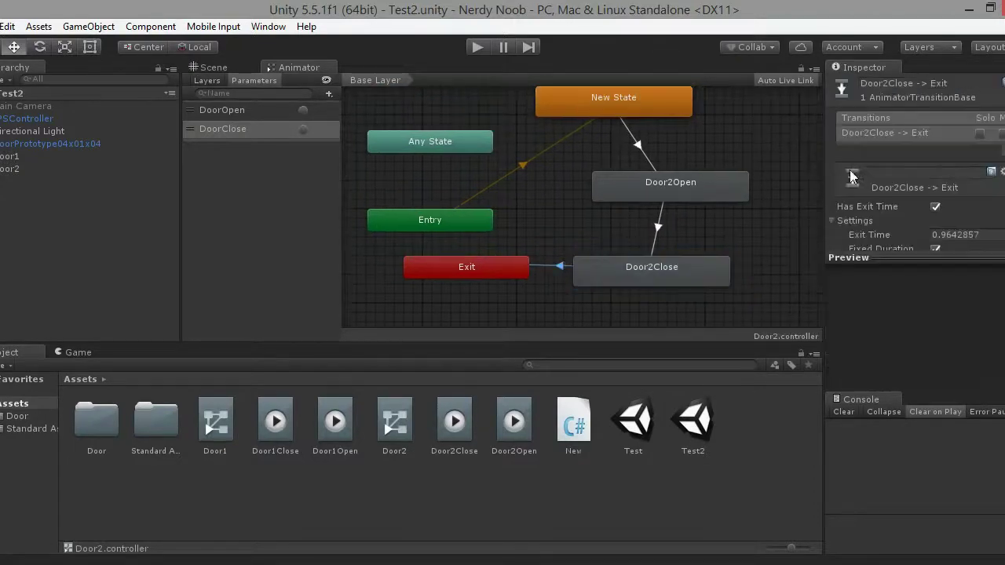
pyautogui.click(973, 236)
pyautogui.write('2')
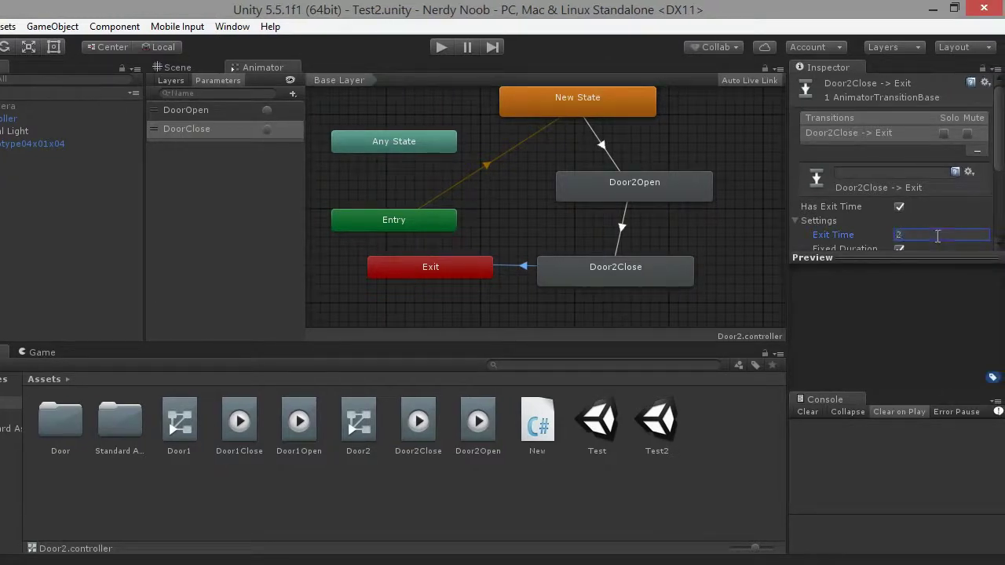
pyautogui.click(793, 222)
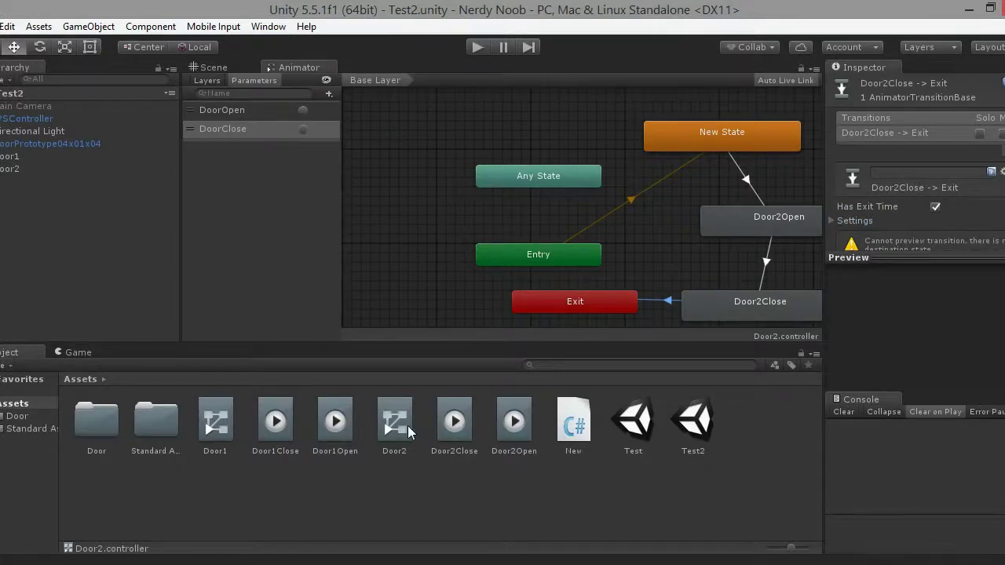
# Open the New script and declare public float Timer and private float MaxTime fields, then save
pyautogui.click(571, 428)
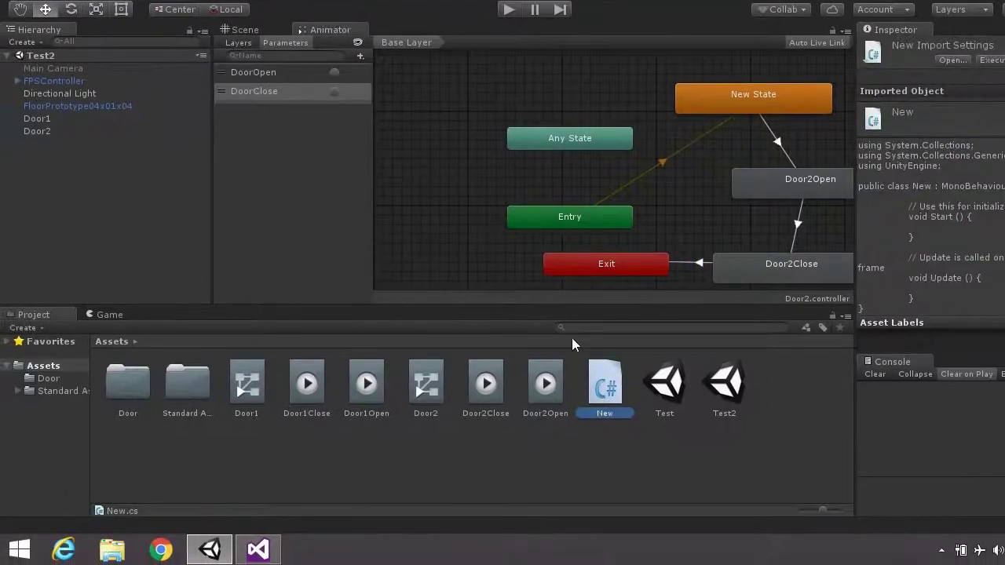
pyautogui.doubleClick(606, 408)
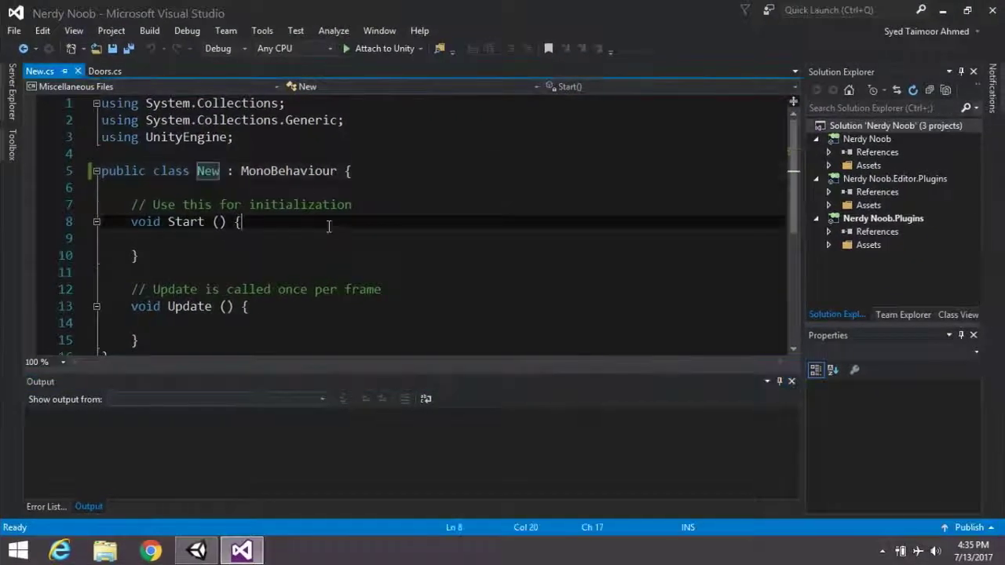
pyautogui.click(306, 182)
pyautogui.press('Return')
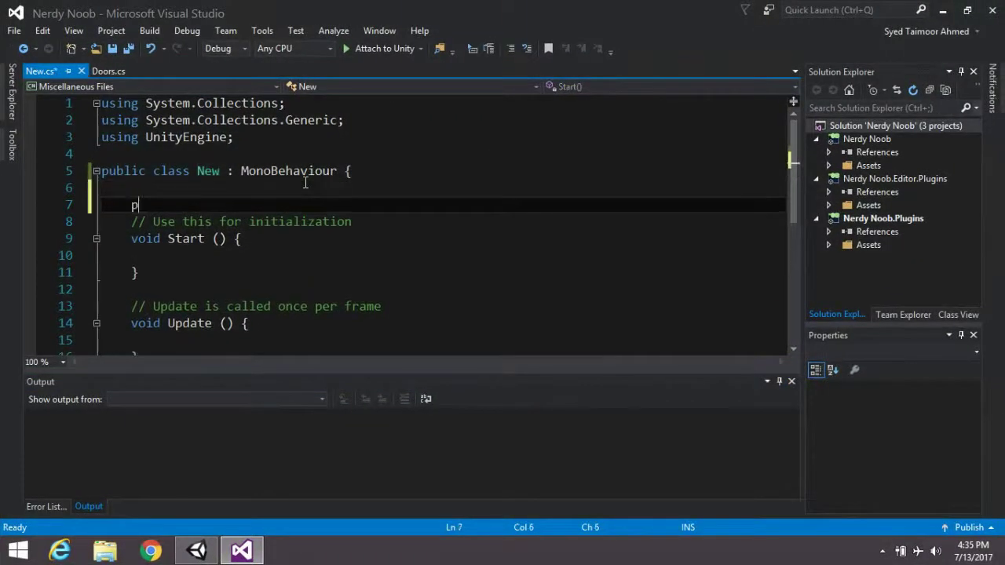
pyautogui.write('pub')
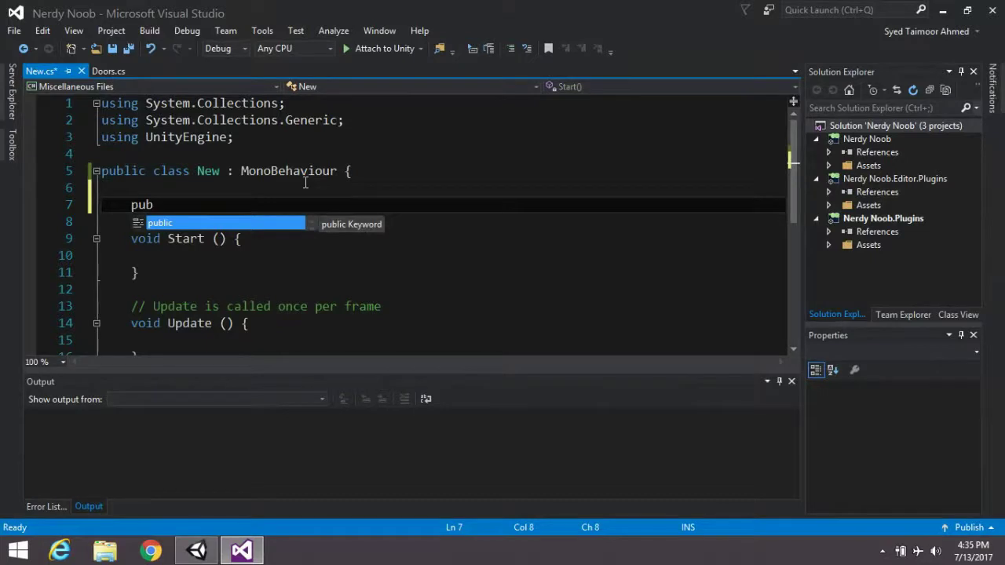
pyautogui.press('Tab')
pyautogui.write('timer')
pyautogui.press('BackSpace')
pyautogui.press('BackSpace')
pyautogui.press('BackSpace')
pyautogui.press('BackSpace')
pyautogui.press('BackSpace')
pyautogui.write('flo')
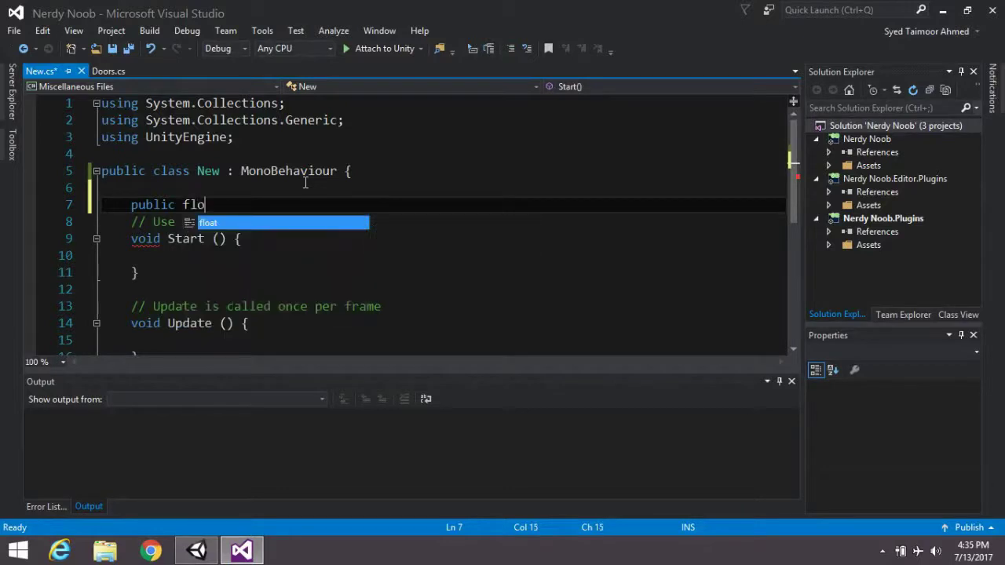
pyautogui.write('at Timer;')
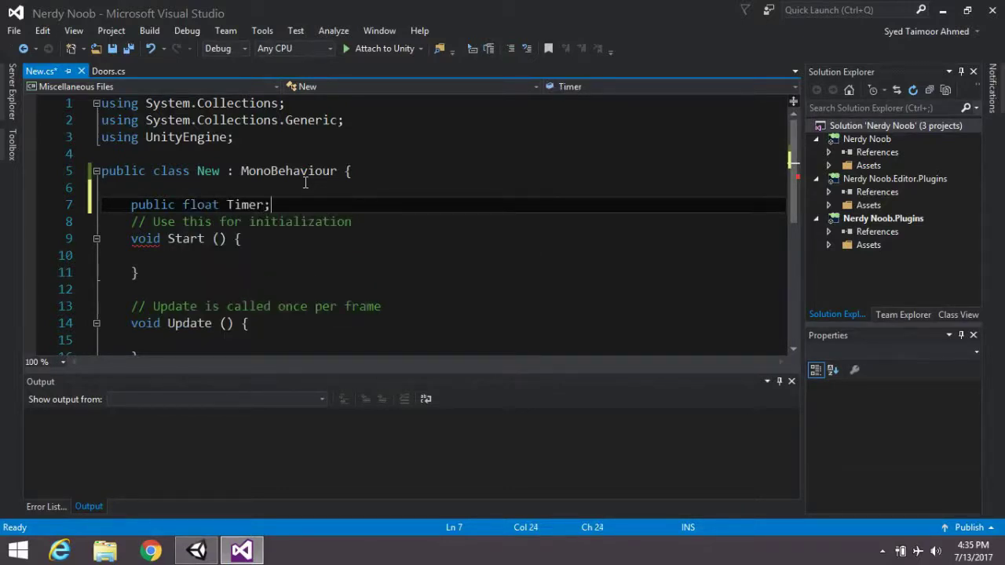
pyautogui.press('Return')
pyautogui.write('private float MaxTime;')
pyautogui.hotkey('ctrl', 's')
# Add a private Animator anim field, then save with the cursor inside Start
pyautogui.press('Return')
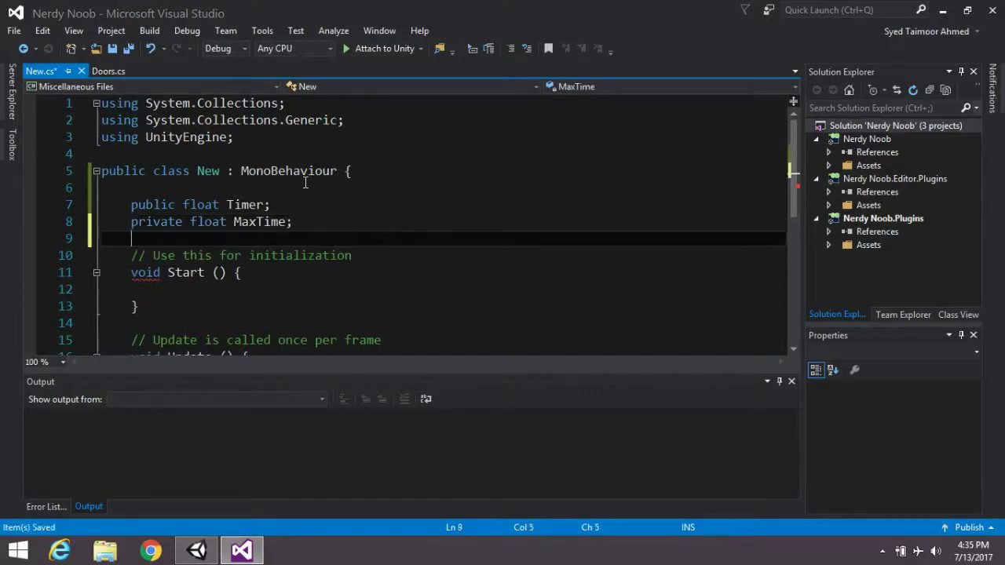
pyautogui.write('private')
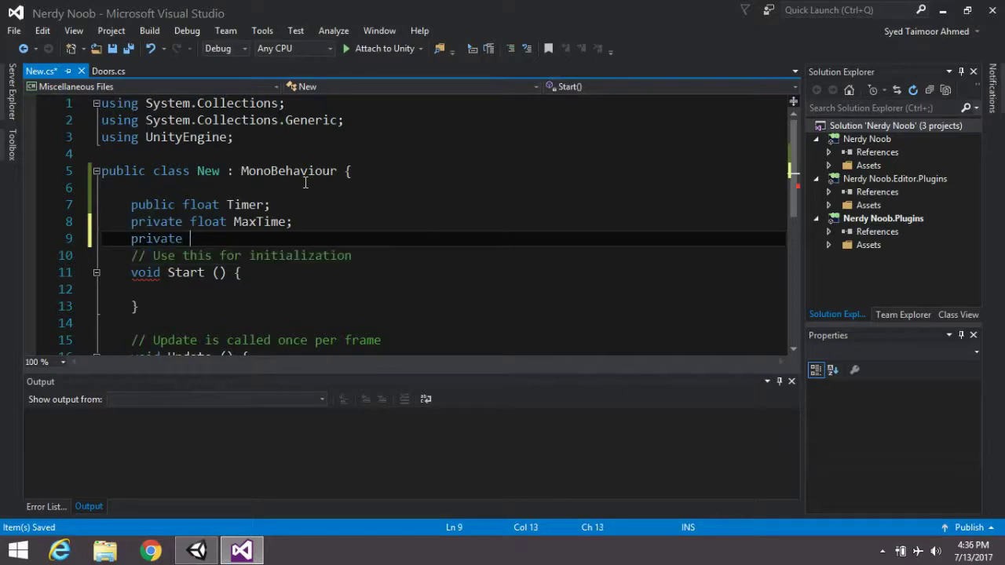
pyautogui.write(' Animator anm')
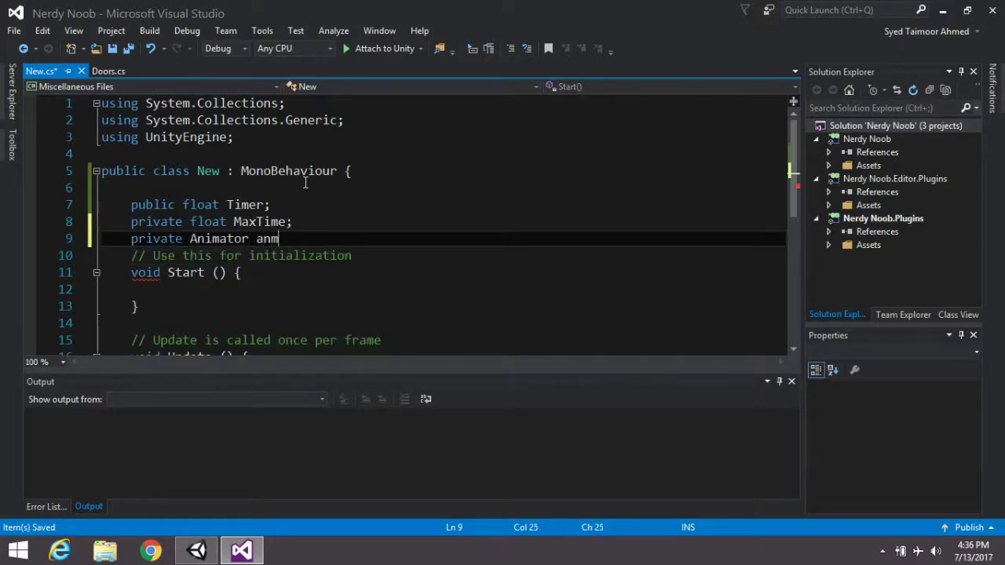
pyautogui.press('BackSpace')
pyautogui.write(';')
pyautogui.hotkey('ctrl', 's')
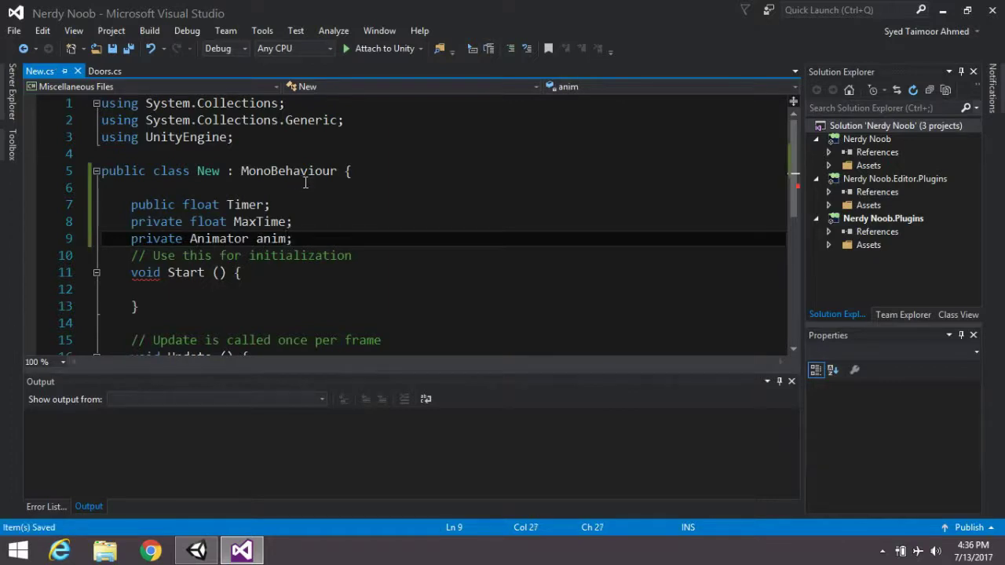
pyautogui.press('Down')
pyautogui.press('Down')
pyautogui.press('Down')
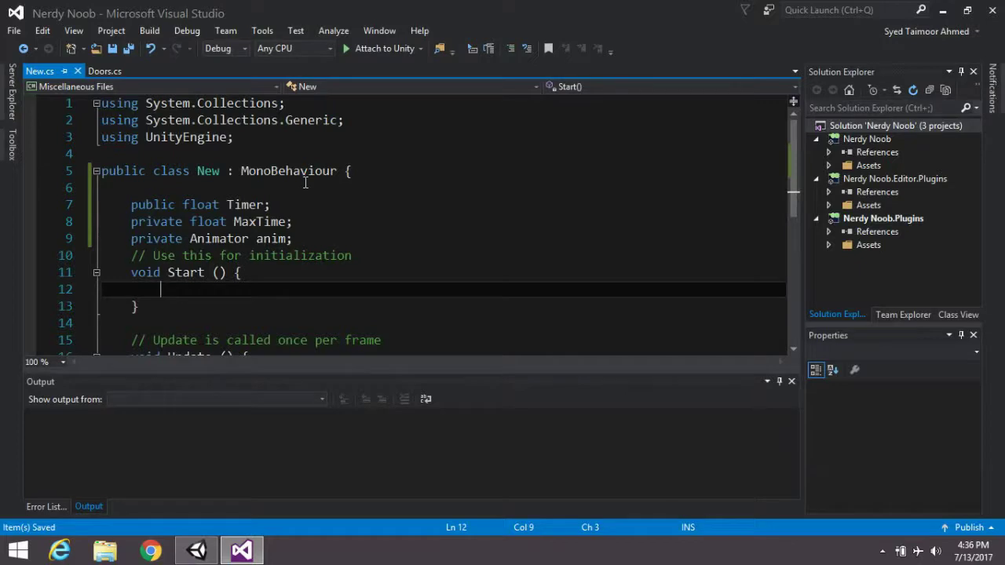
pyautogui.press('Up')
pyautogui.press('Up')
pyautogui.press('Up')
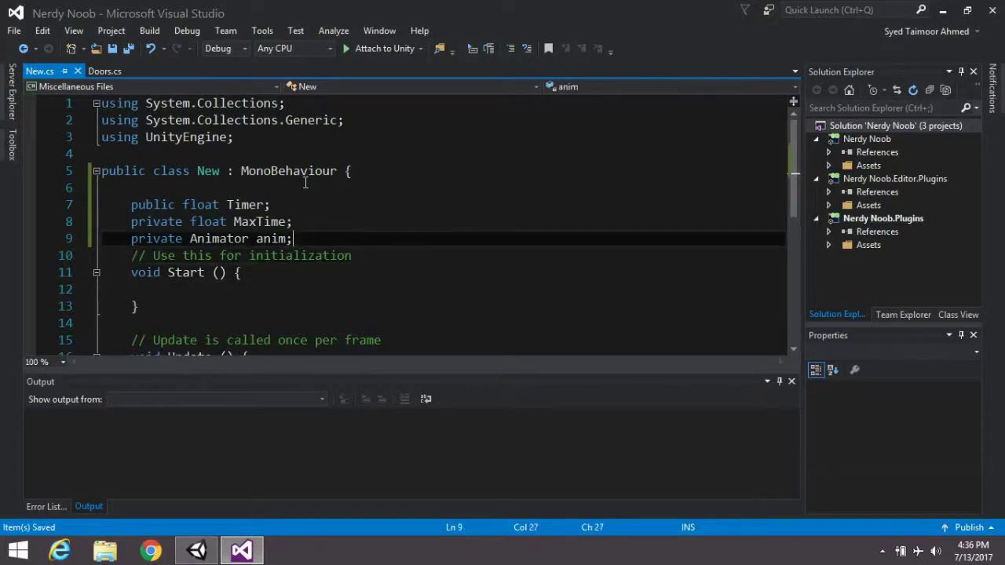
pyautogui.press('Return')
pyautogui.press('Down')
pyautogui.press('Down')
pyautogui.press('Down')
pyautogui.hotkey('ctrl', 's')
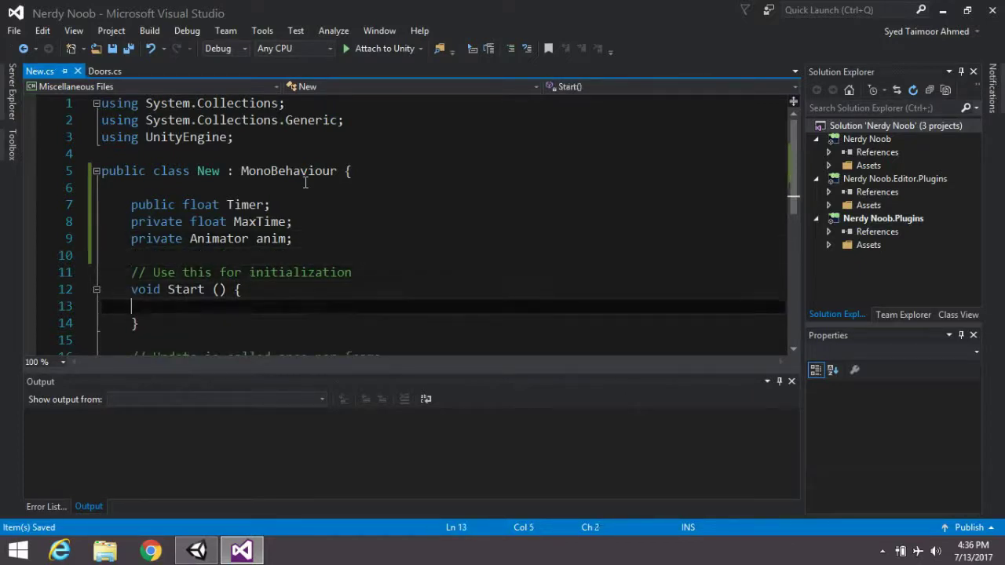
# Begin the 'anim =' assignment in Start, dismiss the completion suggestions, and save
pyautogui.write('ani')
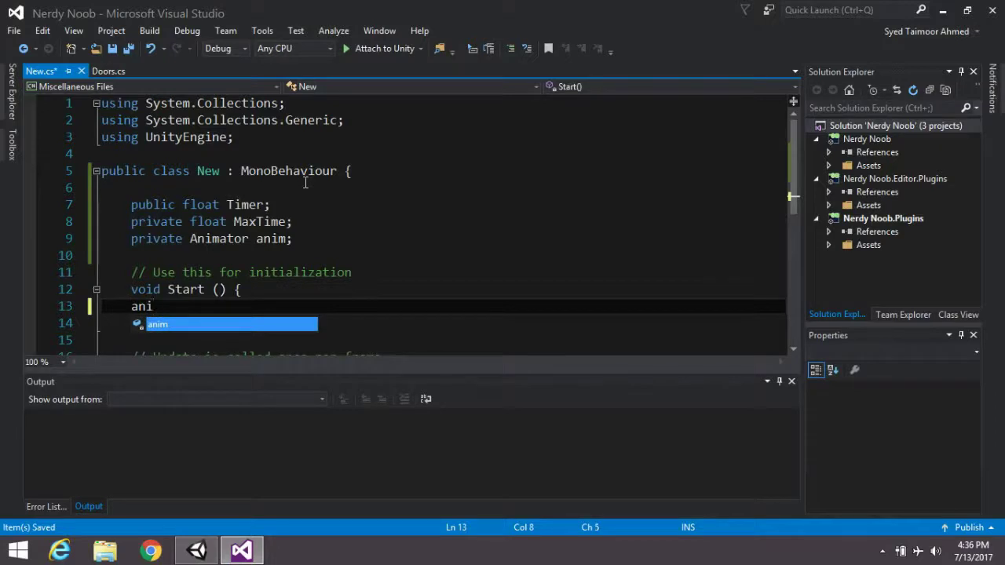
pyautogui.write('m.')
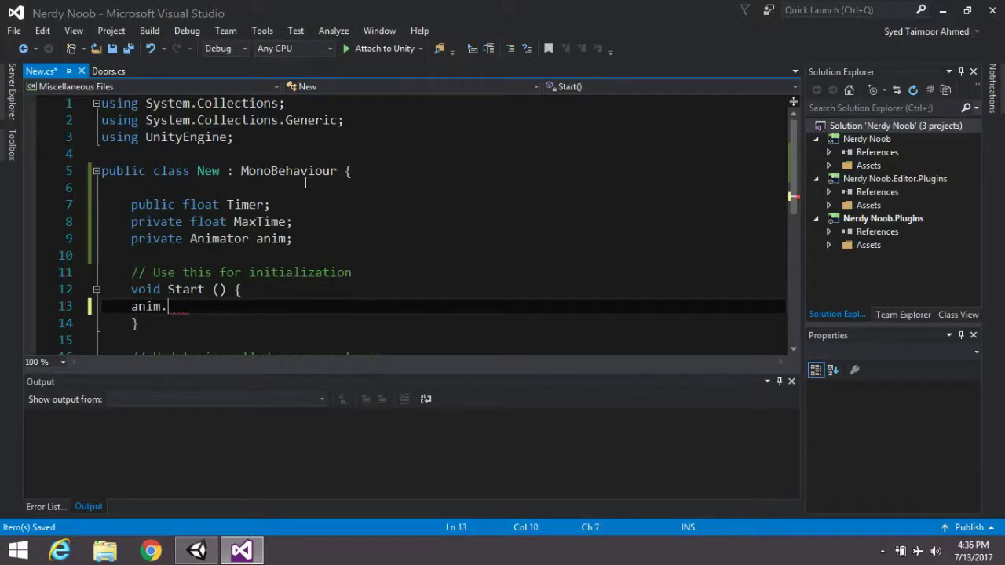
pyautogui.press('BackSpace')
pyautogui.write(' = Get')
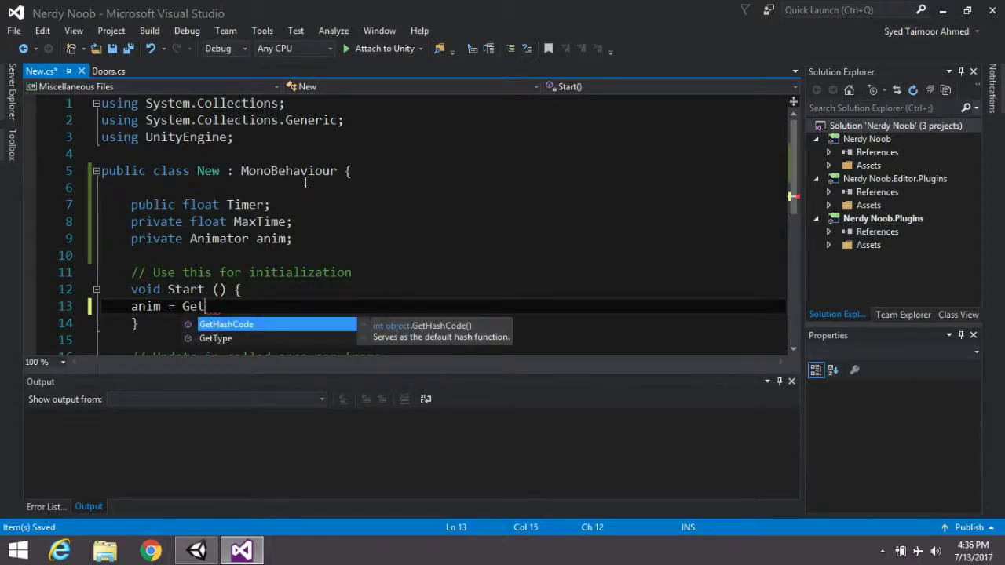
pyautogui.press('BackSpace')
pyautogui.press('BackSpace')
pyautogui.press('BackSpace')
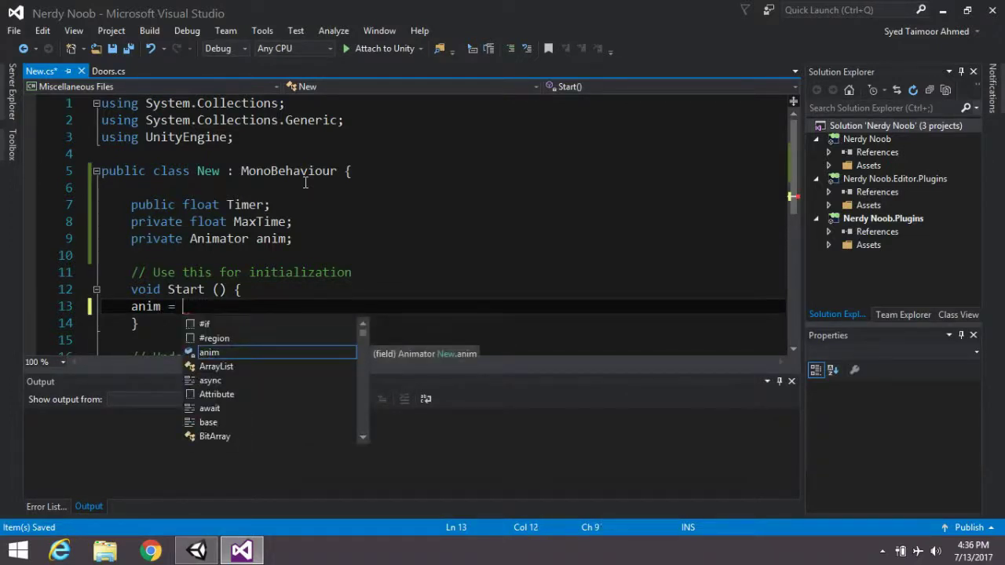
pyautogui.write('Get')
pyautogui.press('BackSpace')
pyautogui.press('BackSpace')
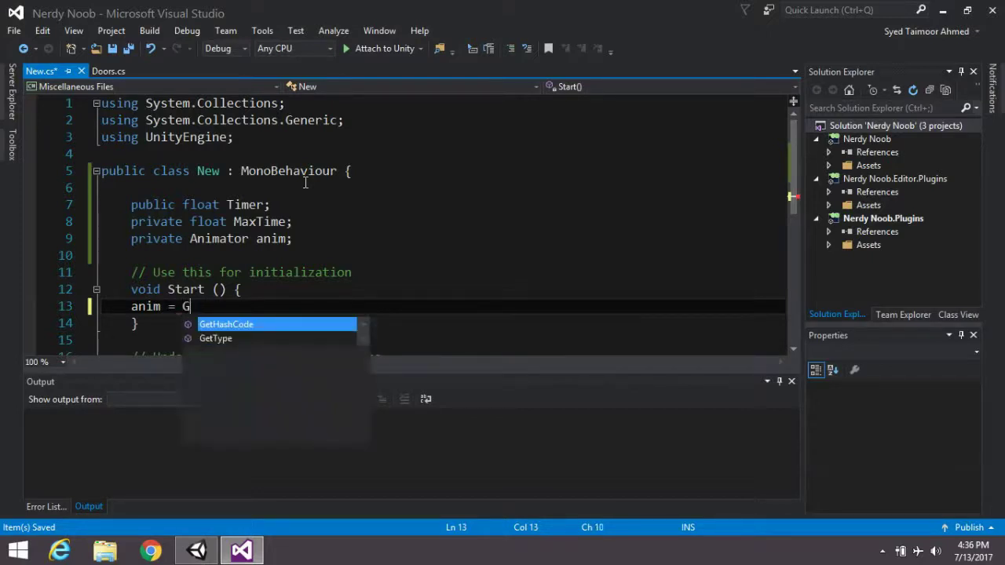
pyautogui.press('BackSpace')
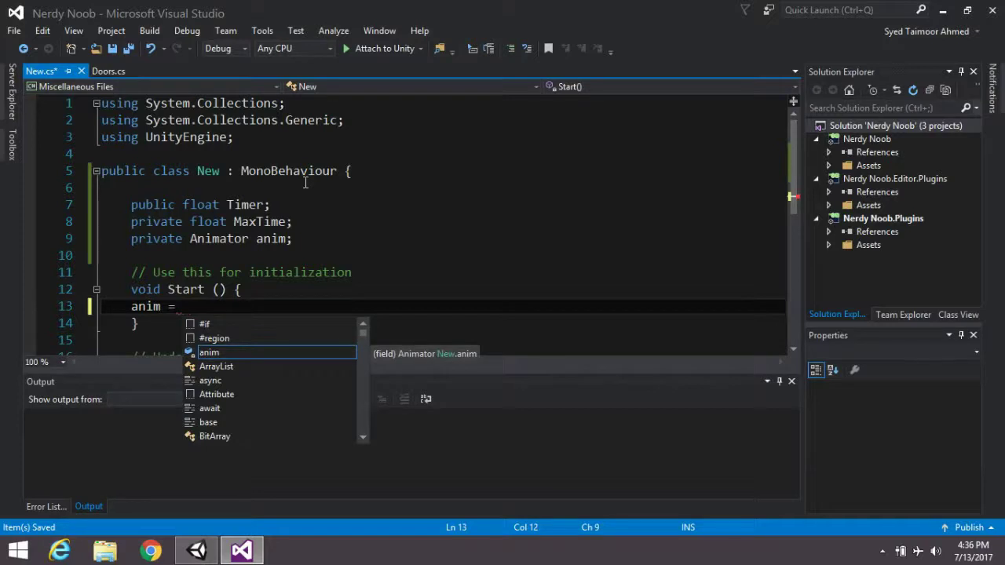
pyautogui.press('Escape')
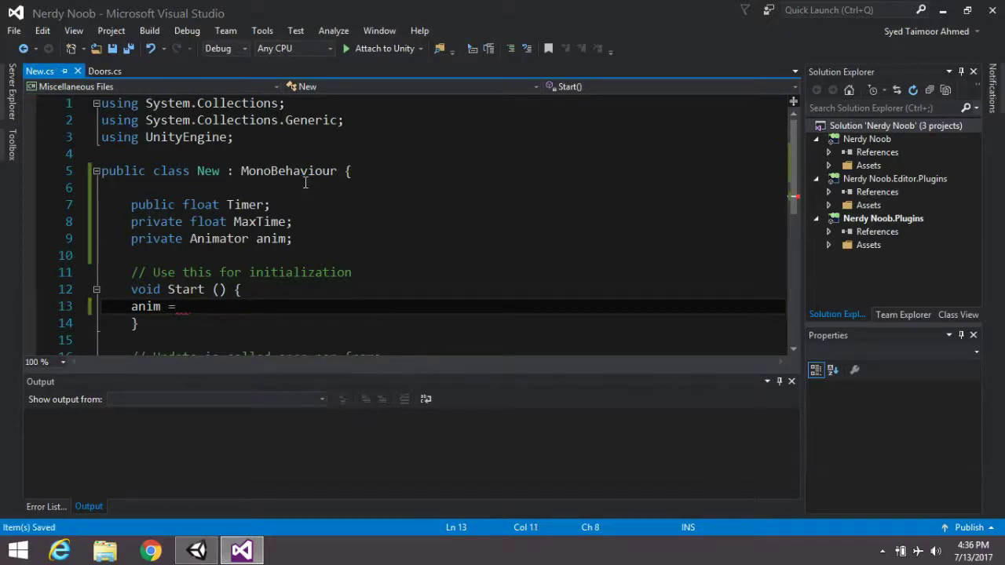
pyautogui.write('Get')
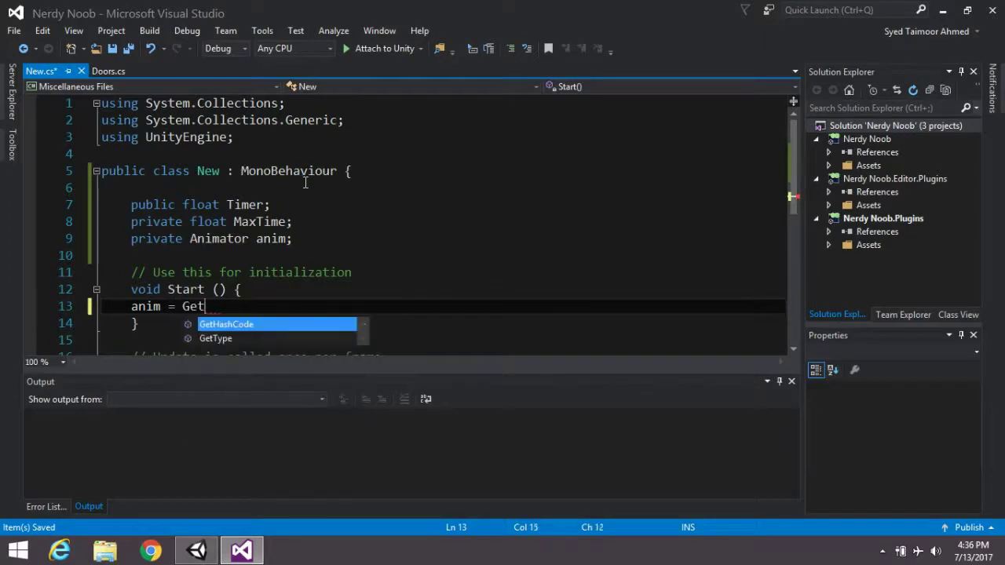
pyautogui.press('BackSpace')
pyautogui.press('BackSpace')
pyautogui.press('BackSpace')
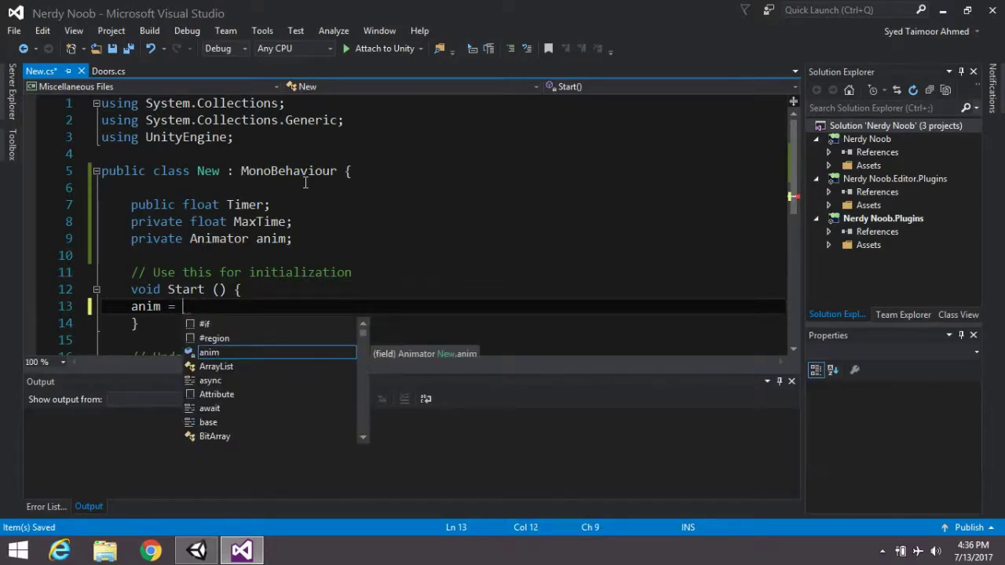
pyautogui.press('Down')
pyautogui.press('Down')
pyautogui.press('Down')
pyautogui.press('Down')
pyautogui.press('Down')
pyautogui.press('Down')
pyautogui.press('Down')
pyautogui.press('Down')
pyautogui.press('Down')
pyautogui.press('Down')
pyautogui.press('Down')
pyautogui.press('Down')
pyautogui.press('Down')
pyautogui.press('Down')
pyautogui.press('Down')
pyautogui.press('Down')
pyautogui.press('Down')
pyautogui.press('Down')
pyautogui.press('Down')
pyautogui.press('Down')
pyautogui.press('Down')
pyautogui.press('Down')
pyautogui.press('Down')
pyautogui.press('Down')
pyautogui.press('Escape')
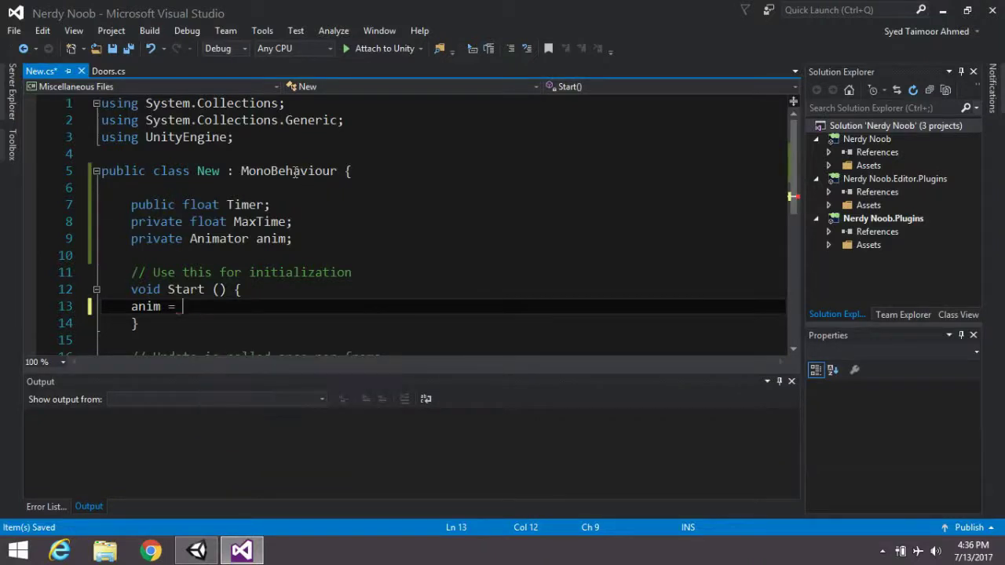
pyautogui.hotkey('ctrl', 's')
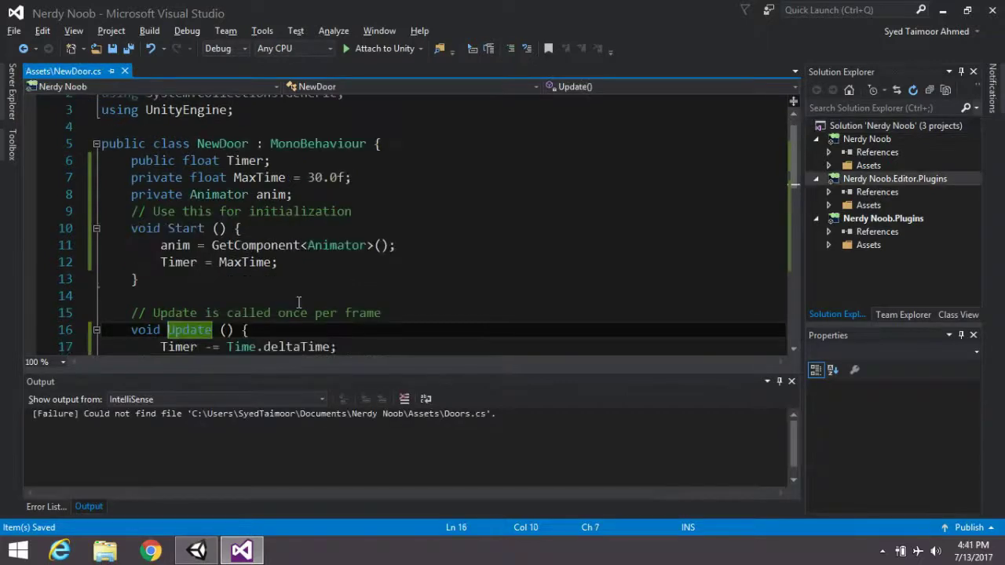
# Rename Update to FixedUpdate in NewDoor and save the script
pyautogui.write('FixedUpdate () {')
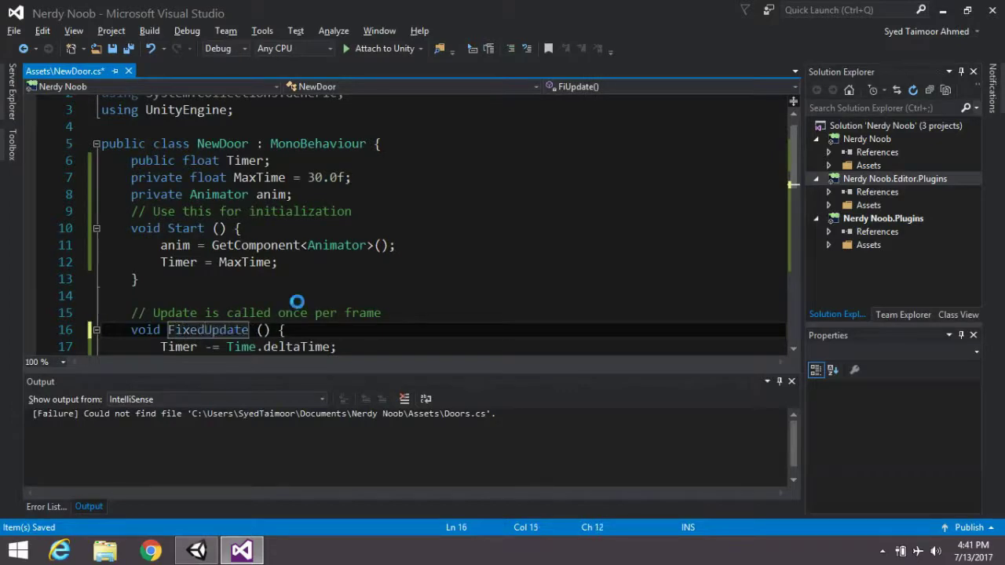
pyautogui.hotkey('ctrl', 's')
pyautogui.hotkey('alt', 'Tab')
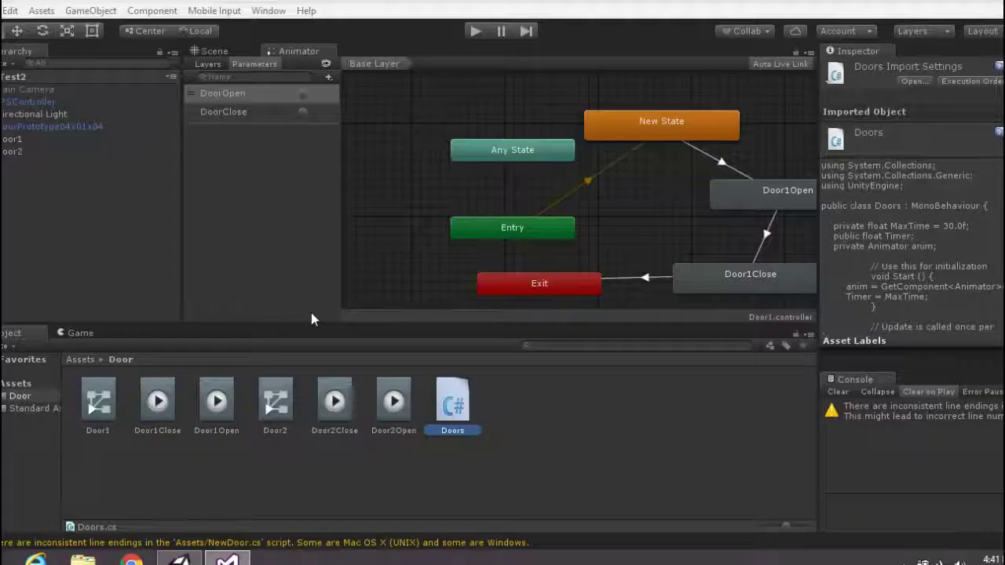
pyautogui.click(106, 355)
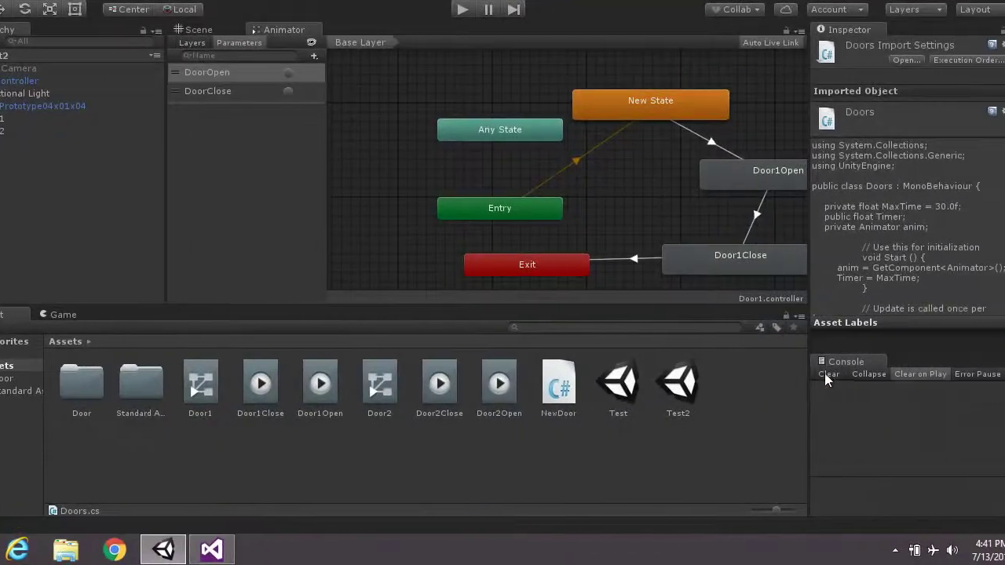
pyautogui.hotkey('alt', 'Tab')
# Set NewDoor's line endings to Windows (CR LF) in Advanced Save Options, then return to Unity
pyautogui.click(17, 34)
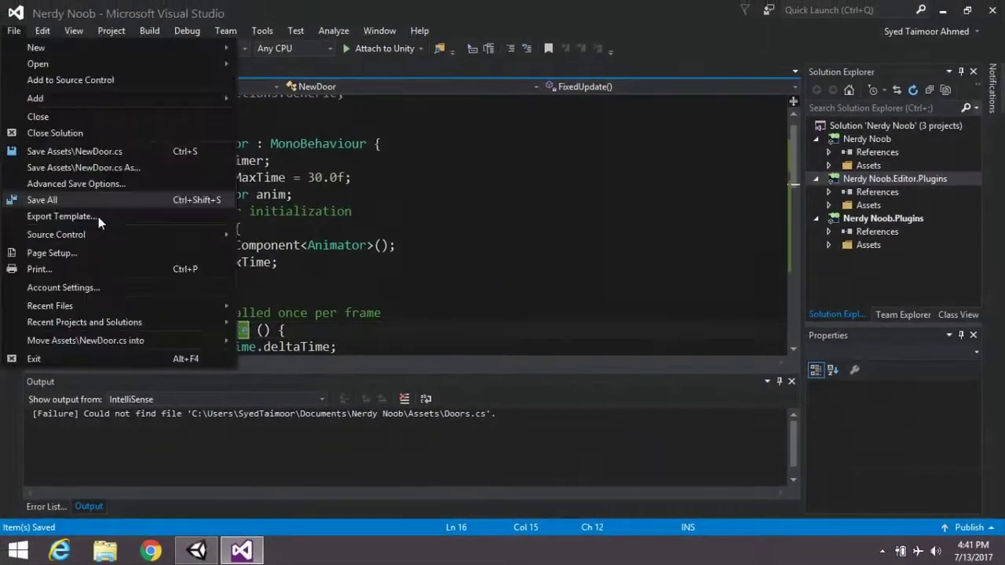
pyautogui.click(126, 196)
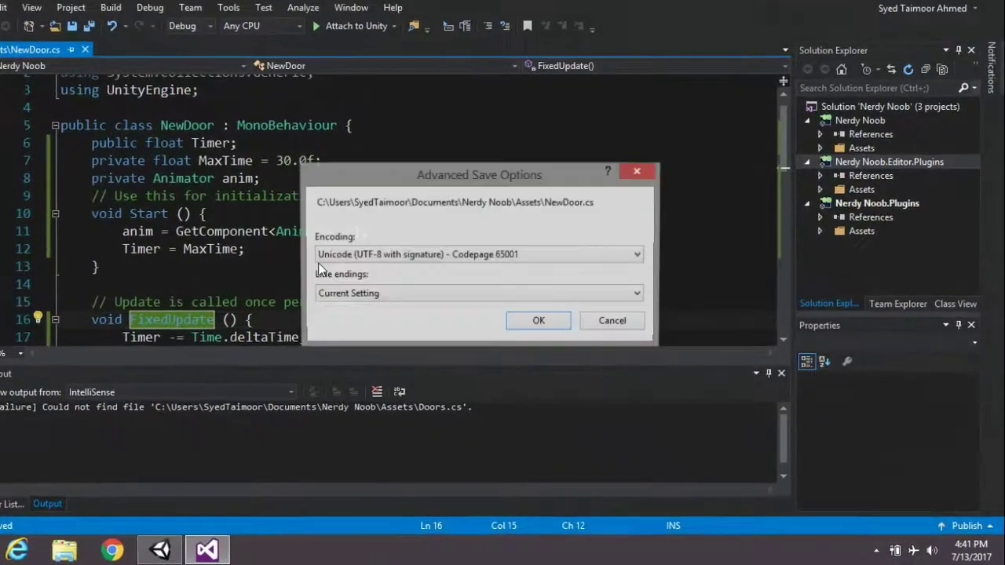
pyautogui.click(442, 305)
pyautogui.click(441, 314)
pyautogui.click(510, 287)
pyautogui.click(533, 315)
pyautogui.click(564, 315)
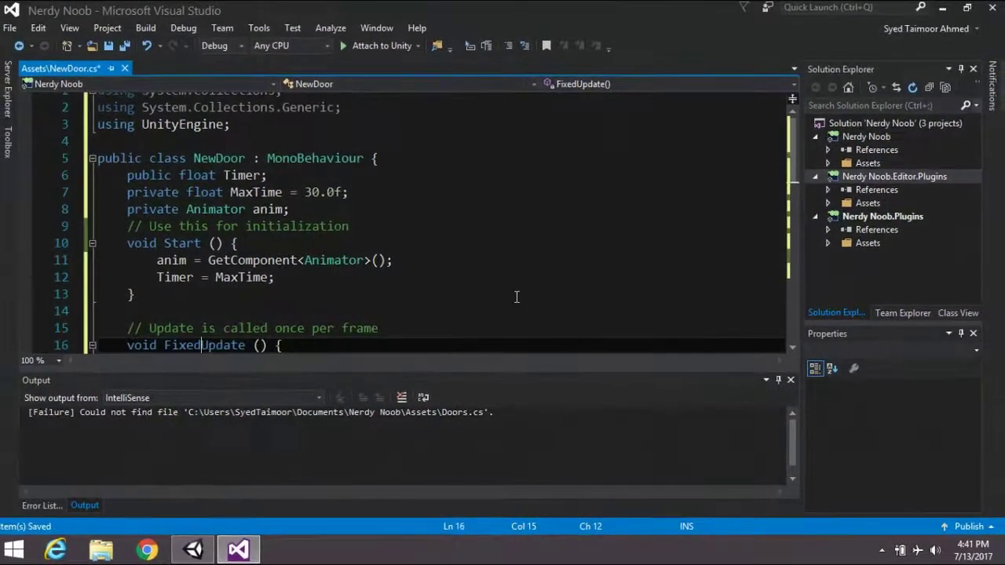
pyautogui.hotkey('alt', 'Tab')
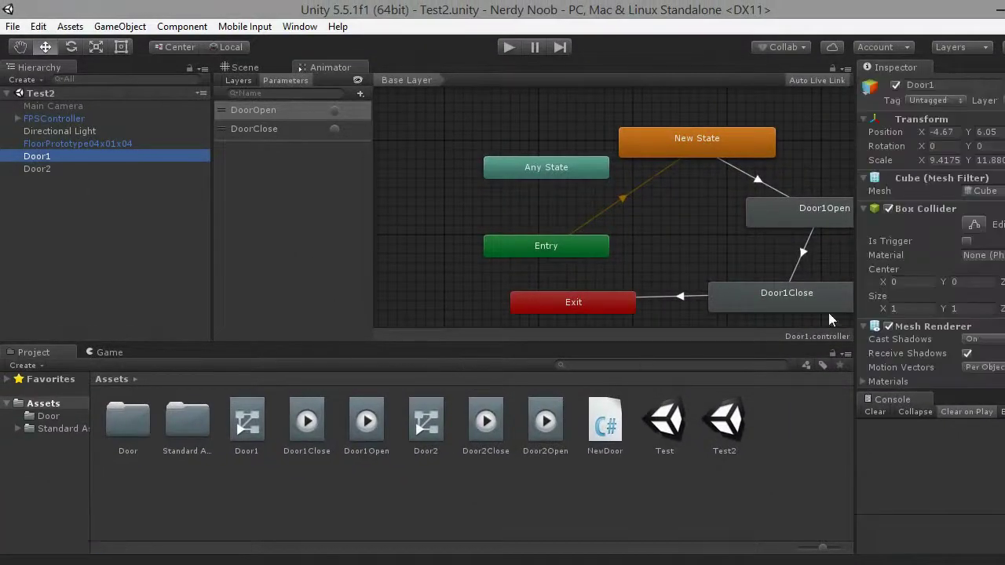
# Drag NewDoor onto Door1 and Door2, clearing the console error after each
pyautogui.scroll(-2, 949, 302)
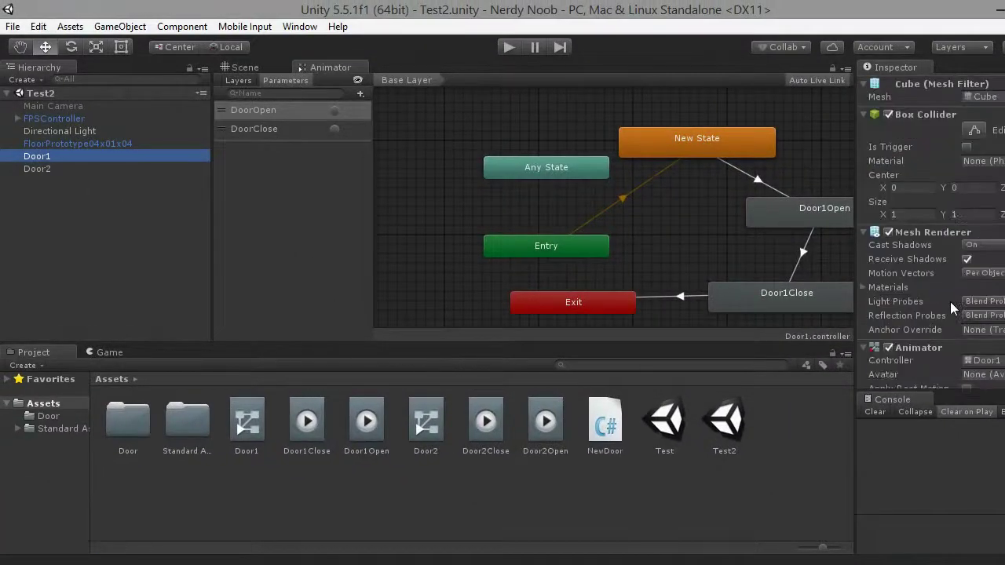
pyautogui.scroll(-3, 950, 301)
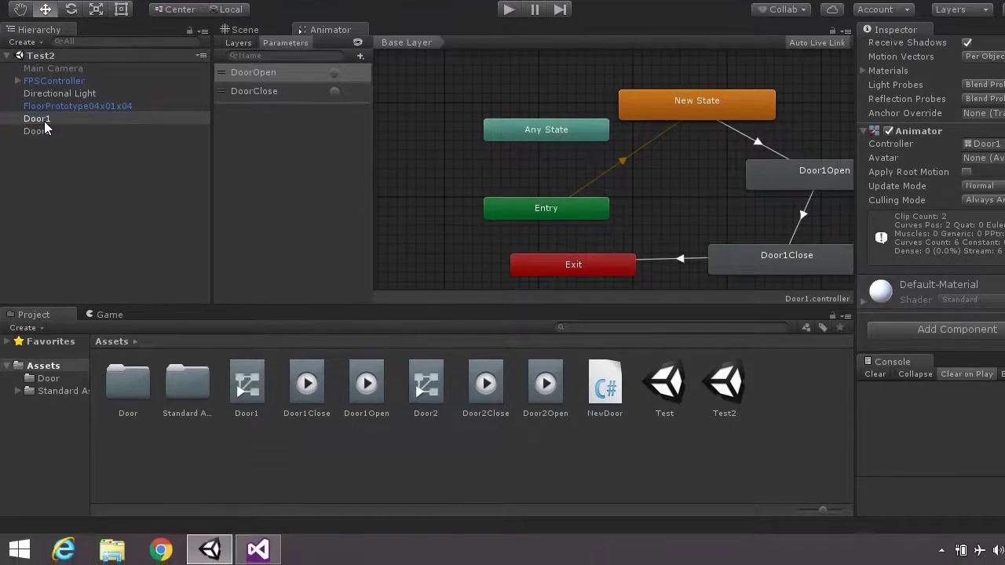
pyautogui.moveTo(604, 383); pyautogui.dragTo(46, 157)
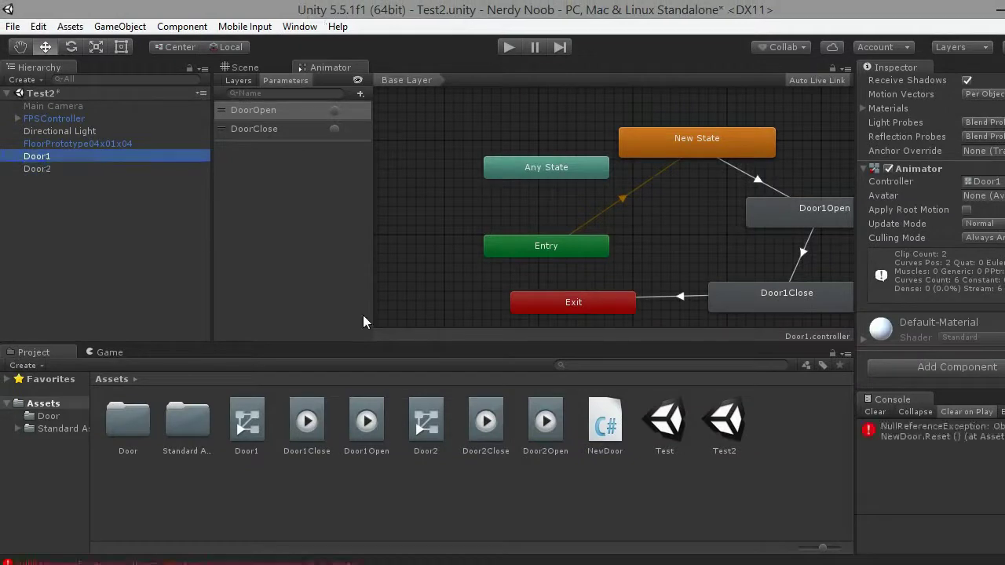
pyautogui.scroll(-3, 972, 314)
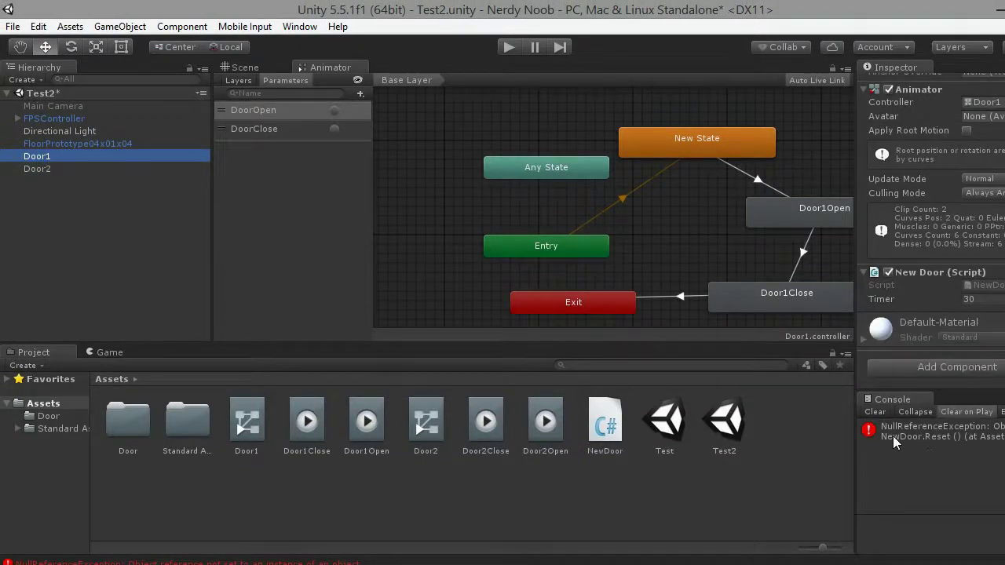
pyautogui.click(873, 411)
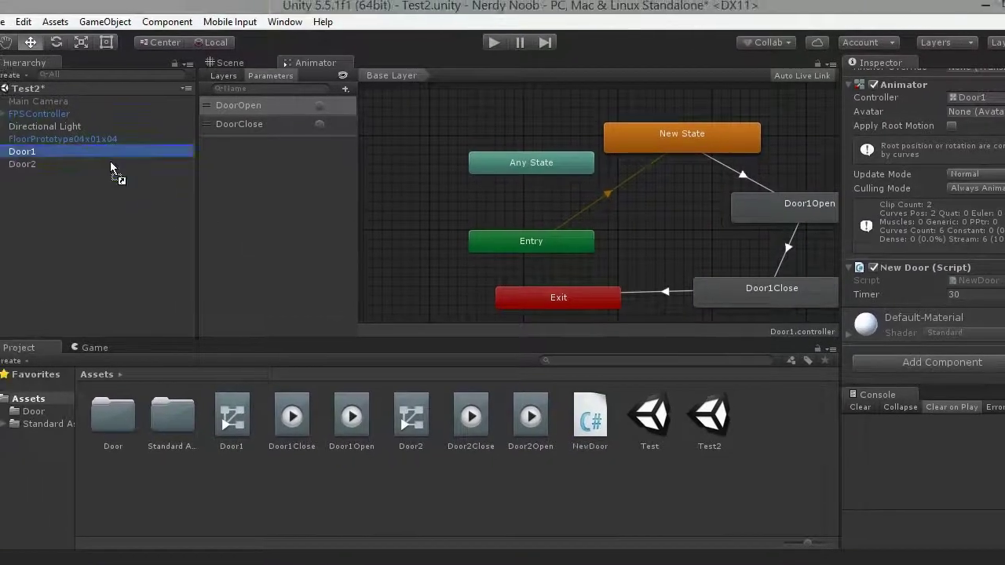
pyautogui.moveTo(64, 166); pyautogui.dragTo(66, 168)
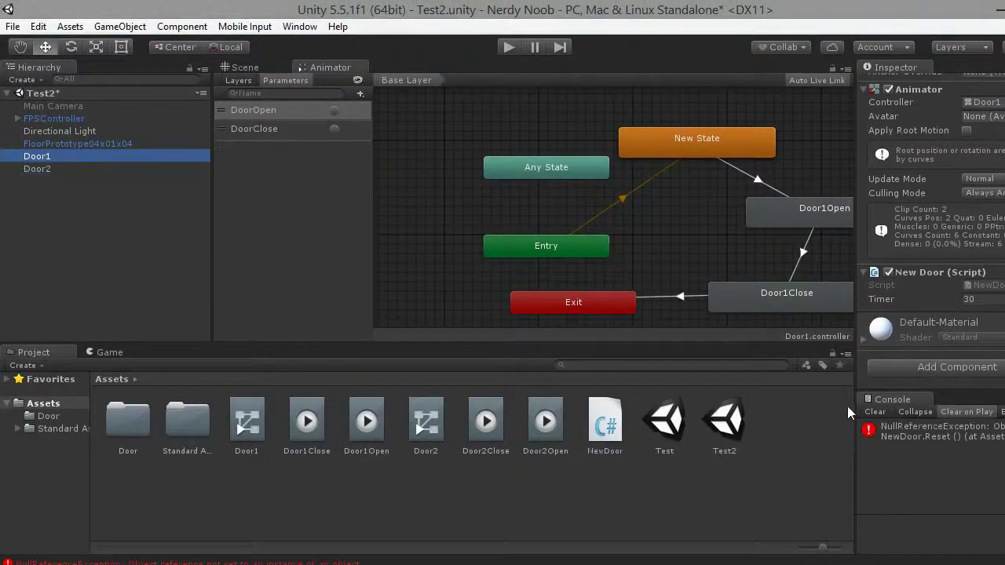
pyautogui.click(879, 414)
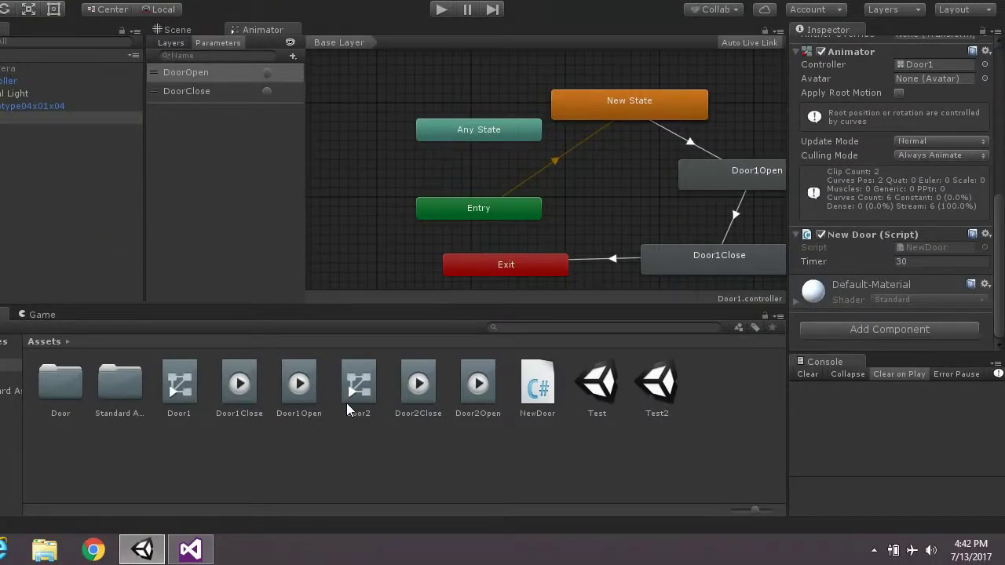
# Play-test the door animations, stop play mode, and select the Door1Close clip
pyautogui.hotkey('ctrl', 'p')
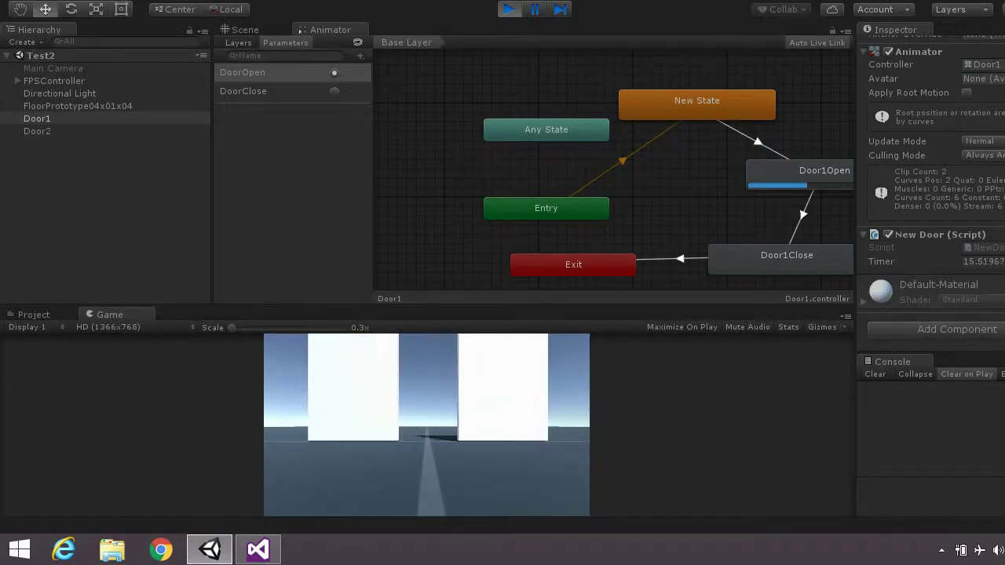
pyautogui.hotkey('ctrl', 'p')
pyautogui.hotkey('ctrl', '5')
pyautogui.click(310, 400)
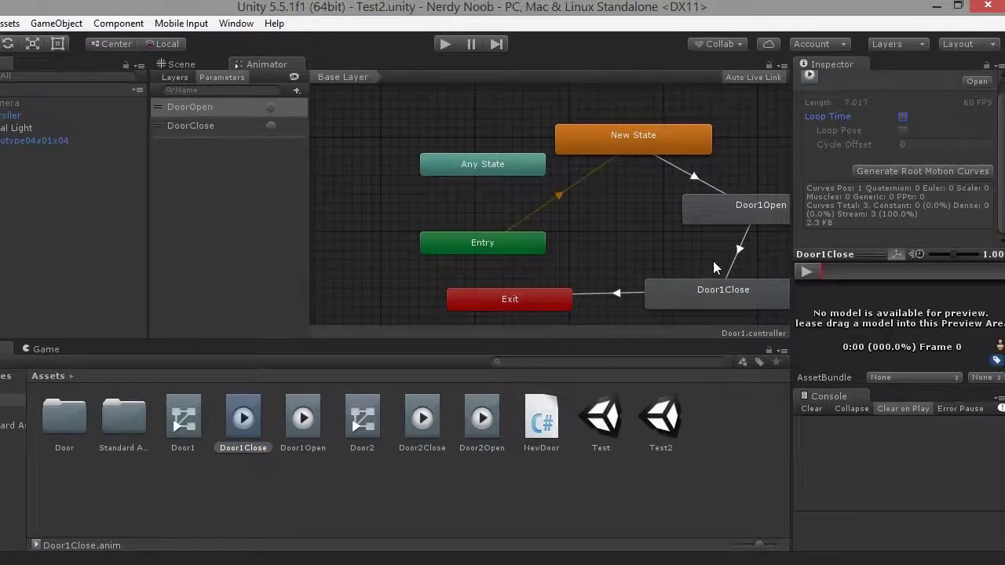
# Check the Door1Open, Door2Close and Door2Open clips, toggle Door2Open's Loop Time, and replay
pyautogui.click(366, 384)
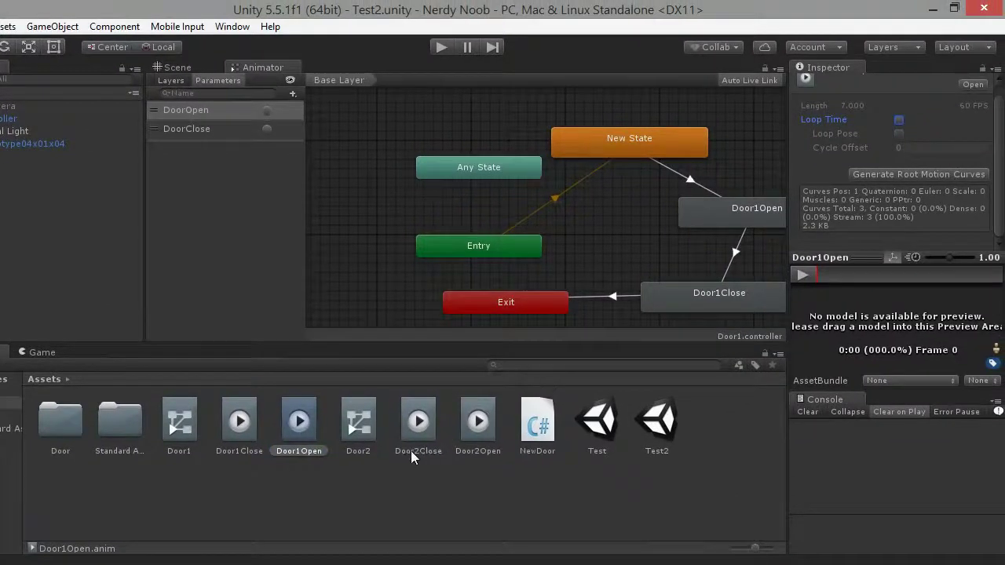
pyautogui.click(482, 385)
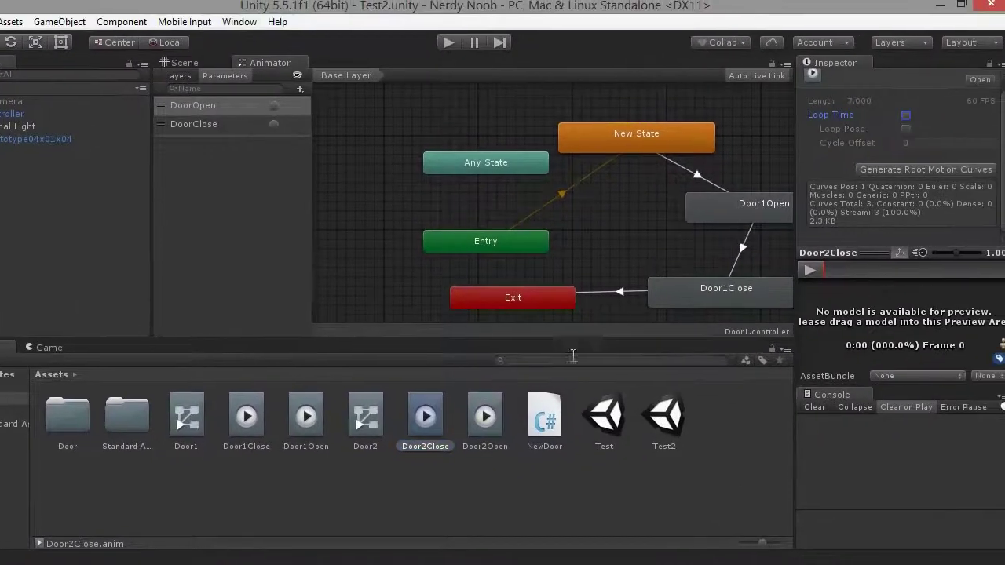
pyautogui.click(540, 384)
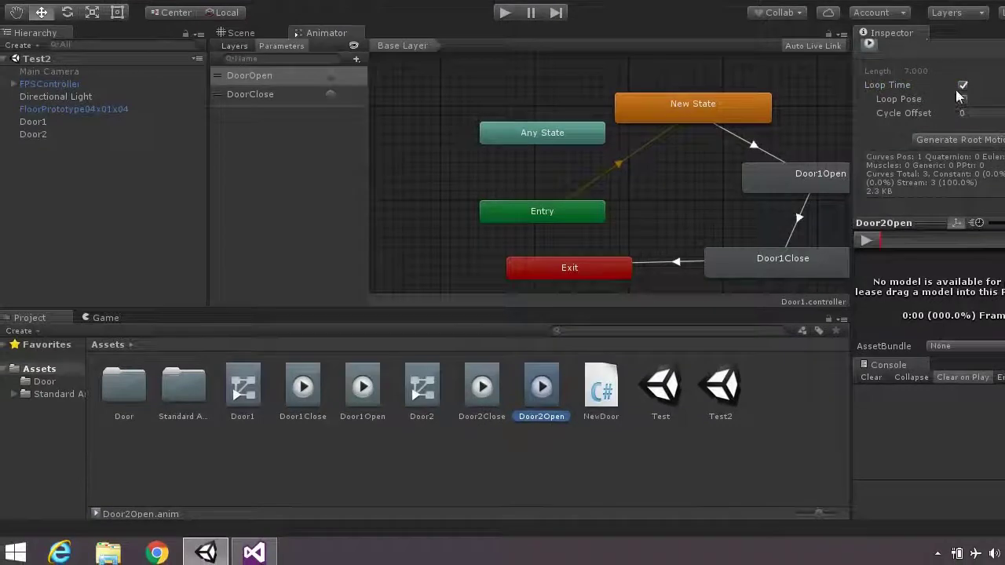
pyautogui.click(962, 85)
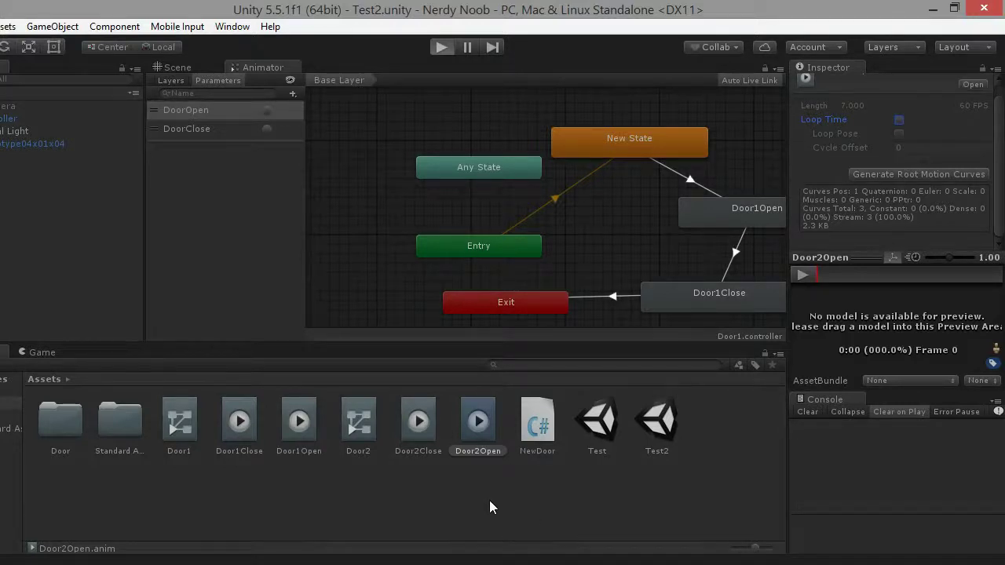
pyautogui.hotkey('ctrl', 'p')
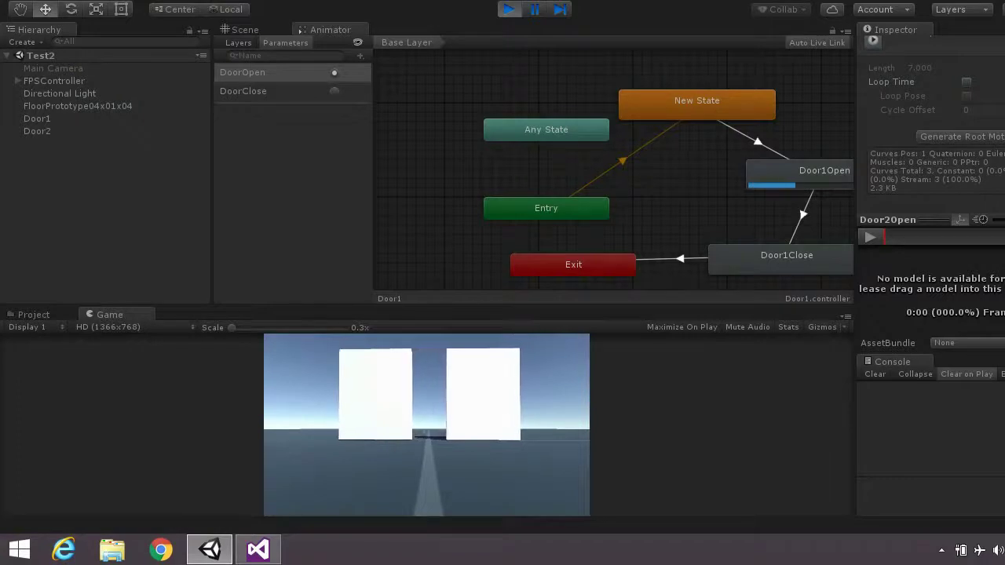
# Walk forward with W and back with S to watch the doors open and close, then stop play
pyautogui.press('w')
pyautogui.press('w')
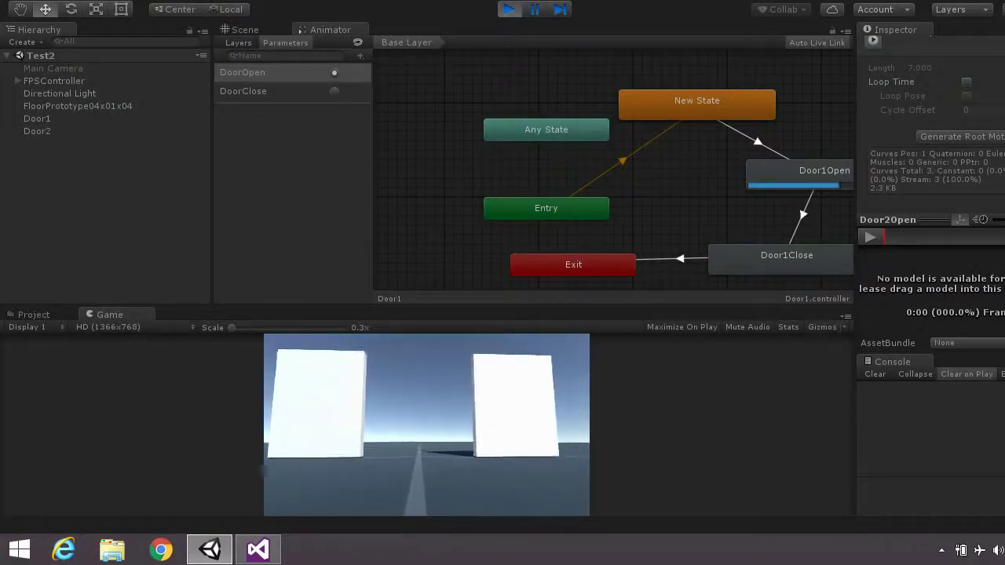
pyautogui.press('w')
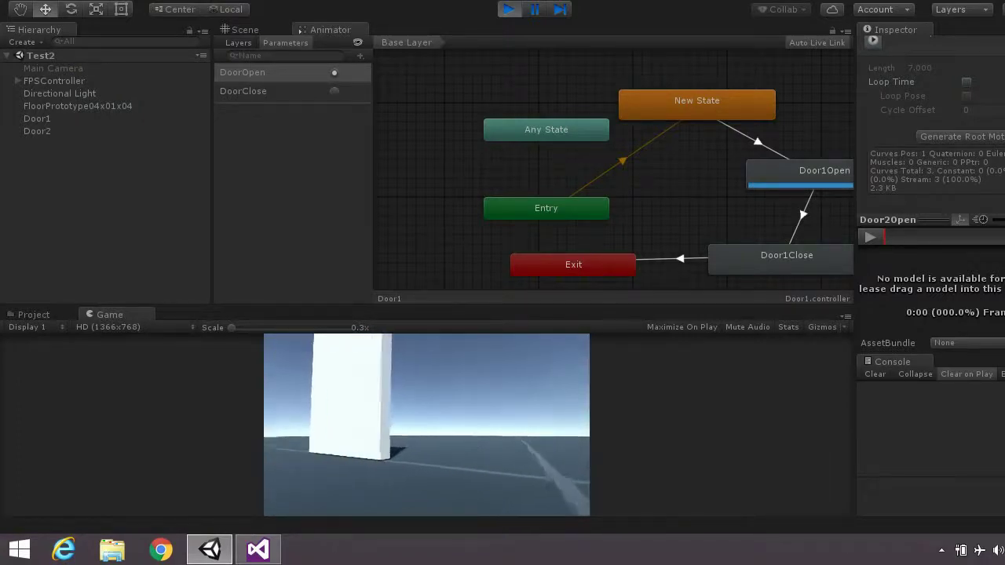
pyautogui.press('w')
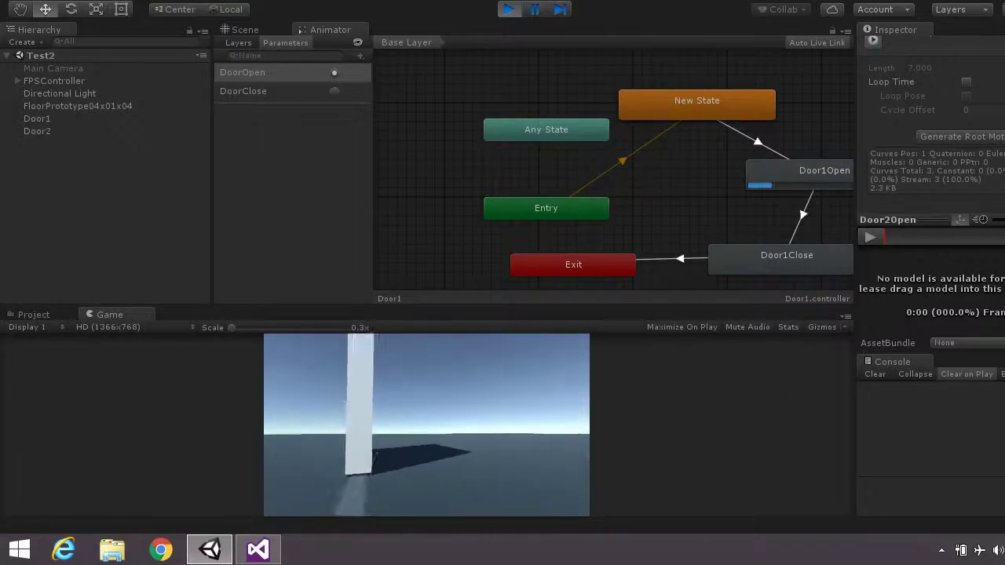
pyautogui.press('w')
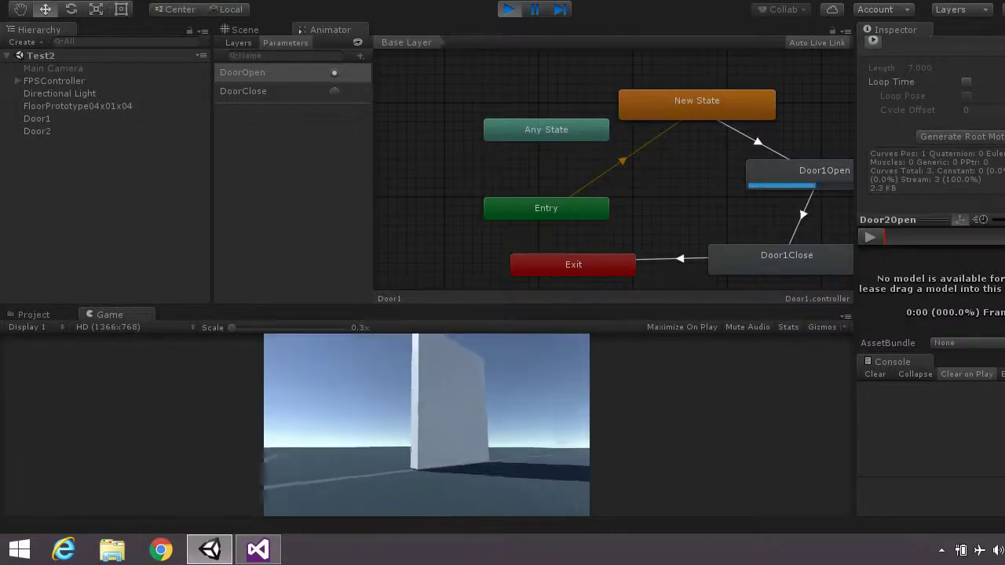
pyautogui.press('s')
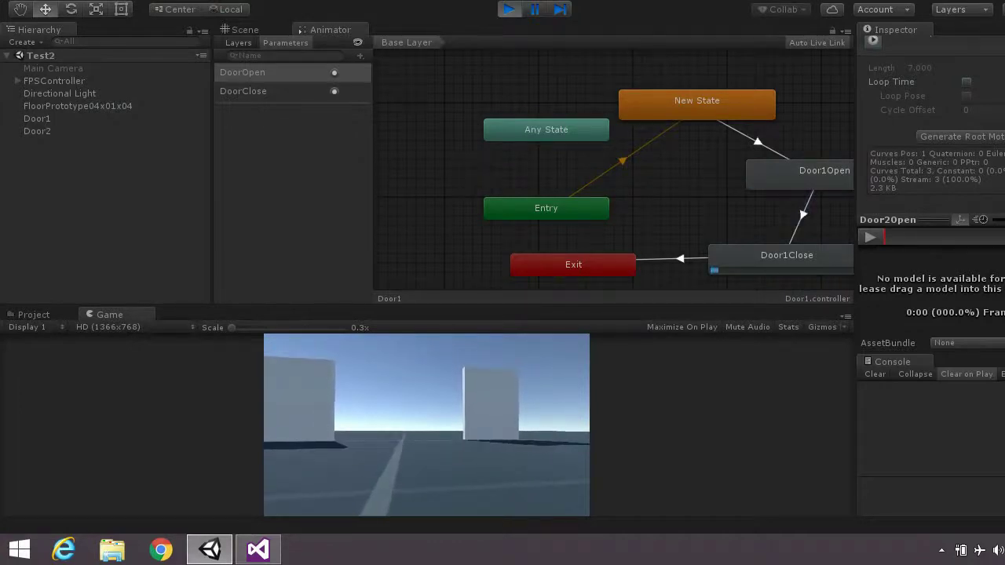
pyautogui.press('s')
pyautogui.press('s')
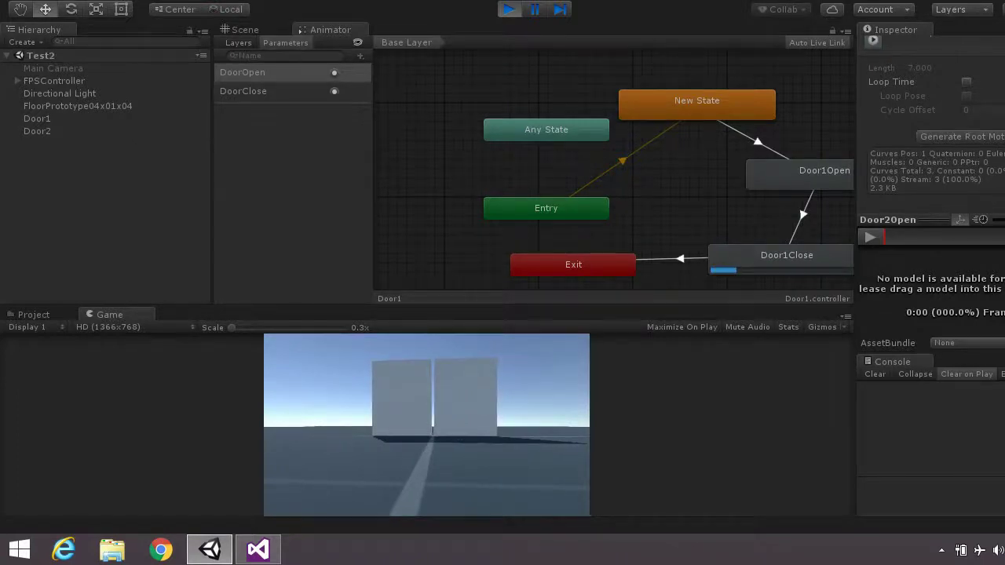
pyautogui.hotkey('ctrl', 'p')
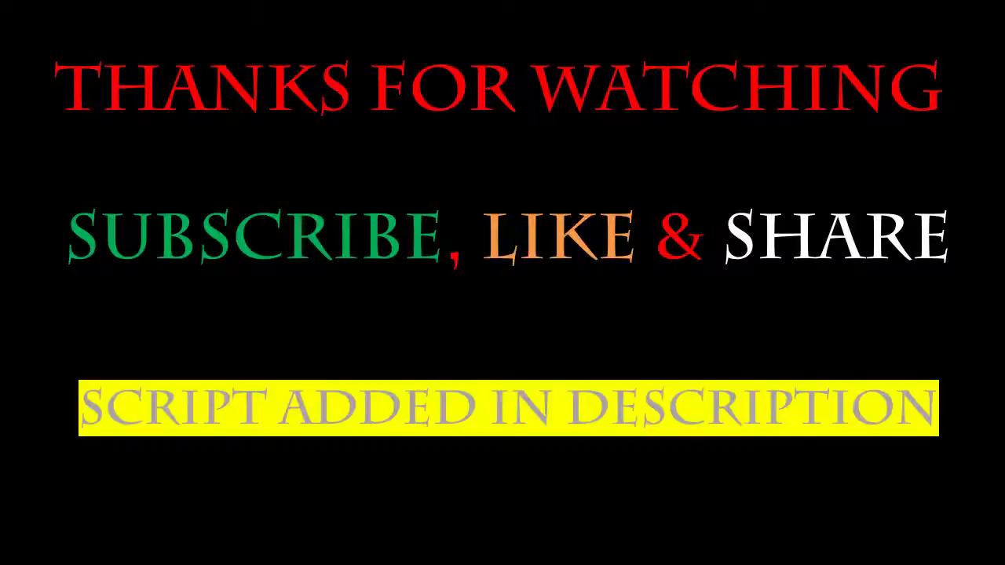